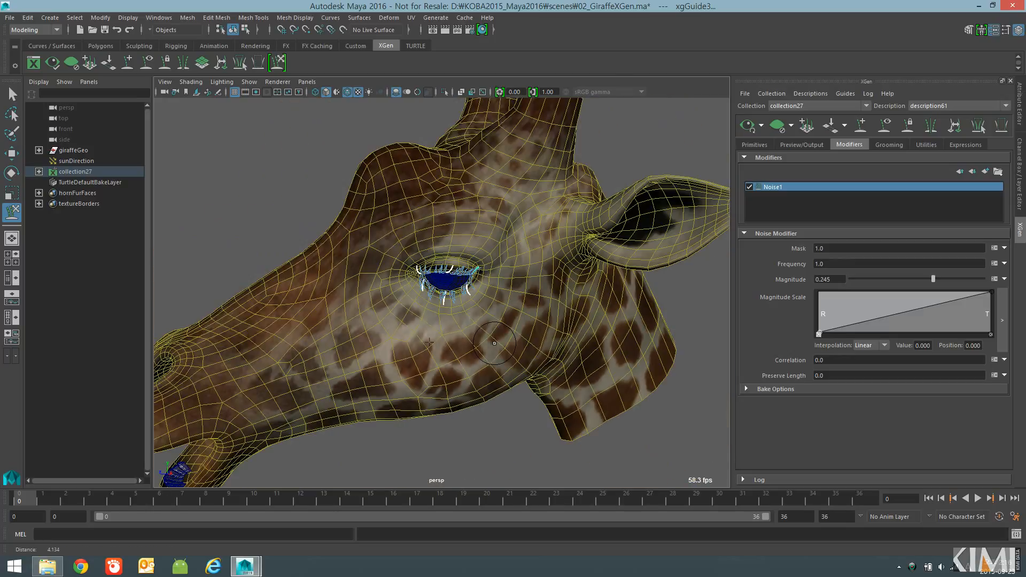
# - Leave the XGen guide tool and select the giraffe body mesh
pyautogui.keyDown('alt'); pyautogui.moveTo(362, 340); pyautogui.dragTo(378, 329); pyautogui.keyUp('alt')
pyautogui.keyDown('alt'); pyautogui.moveTo(373, 355); pyautogui.dragTo(422, 345, button='middle'); pyautogui.keyUp('alt')
pyautogui.keyDown('alt'); pyautogui.moveTo(435, 354); pyautogui.dragTo(557, 348, button='right'); pyautogui.keyUp('alt')
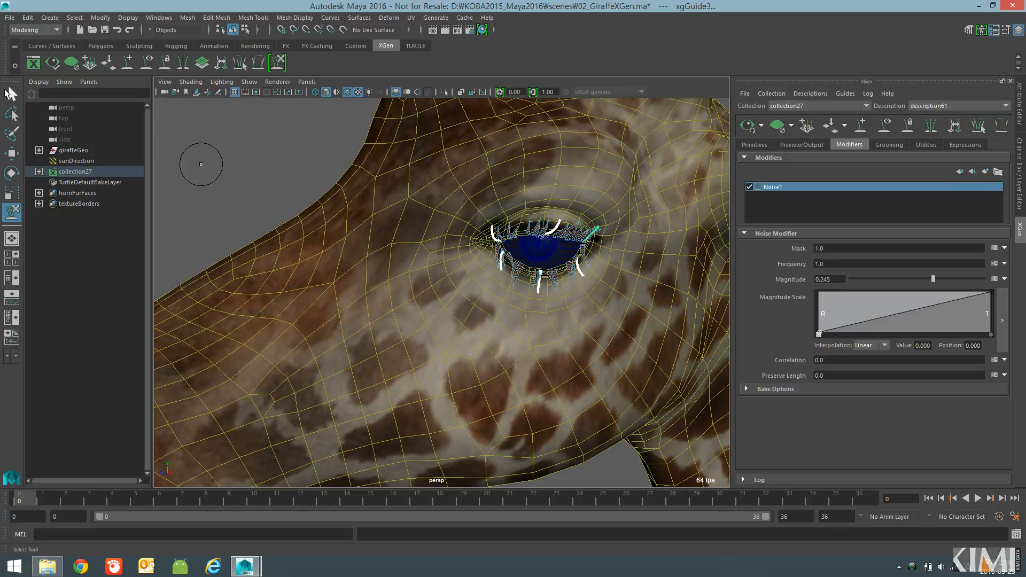
pyautogui.press('q')
pyautogui.click(376, 323)
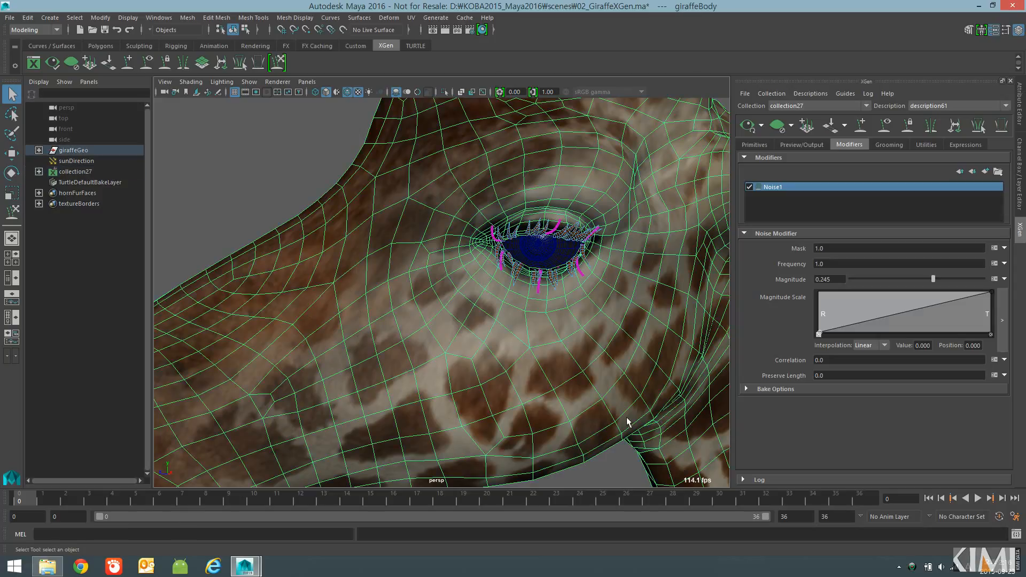
# - Create an XGen description of groomable splines on the giraffe body, placed randomly across the surface, in the existing collection27
pyautogui.keyDown('alt'); pyautogui.moveTo(628, 422); pyautogui.dragTo(531, 378, button='right'); pyautogui.keyUp('alt')
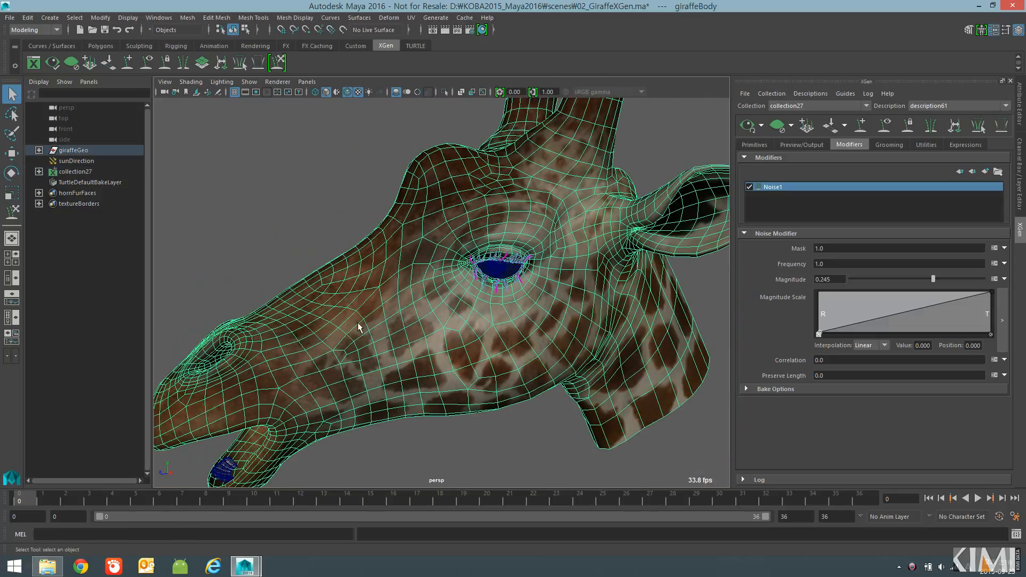
pyautogui.keyDown('alt'); pyautogui.moveTo(465, 344); pyautogui.dragTo(420, 279); pyautogui.keyUp('alt')
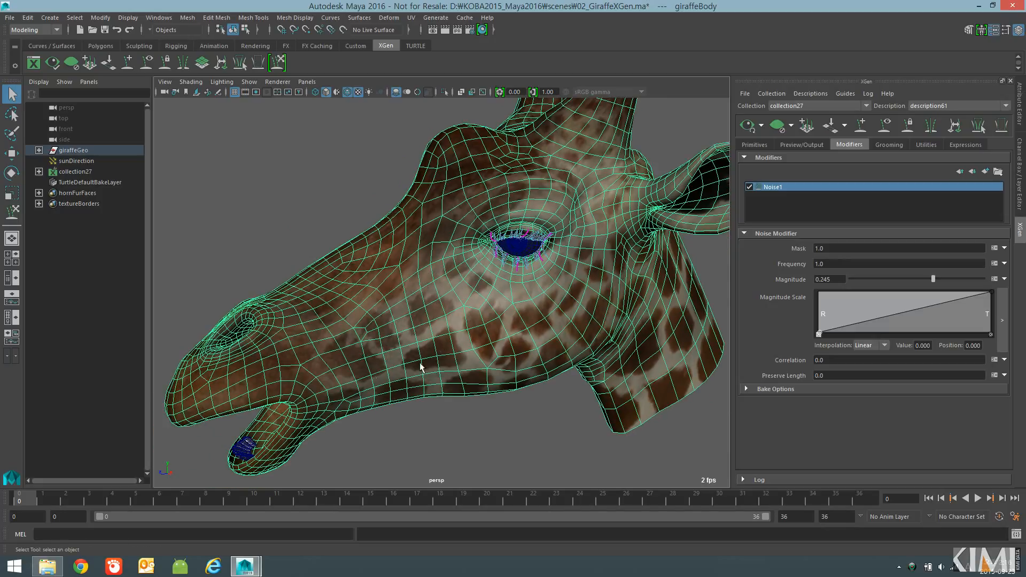
pyautogui.keyDown('alt'); pyautogui.moveTo(393, 316); pyautogui.dragTo(374, 380); pyautogui.keyUp('alt')
pyautogui.keyDown('alt'); pyautogui.moveTo(415, 315); pyautogui.dragTo(381, 301); pyautogui.keyUp('alt')
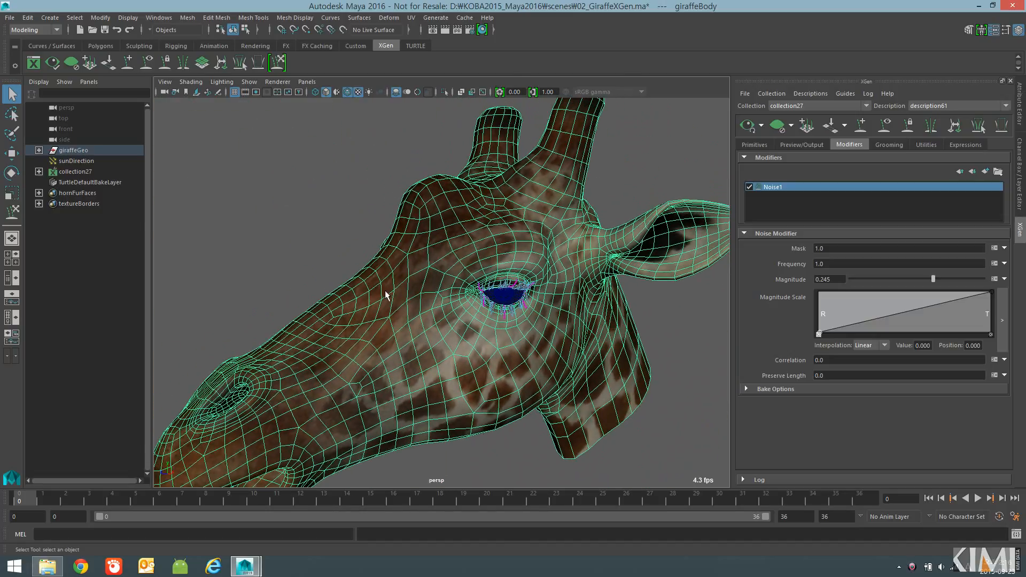
pyautogui.click(436, 18)
pyautogui.click(467, 68)
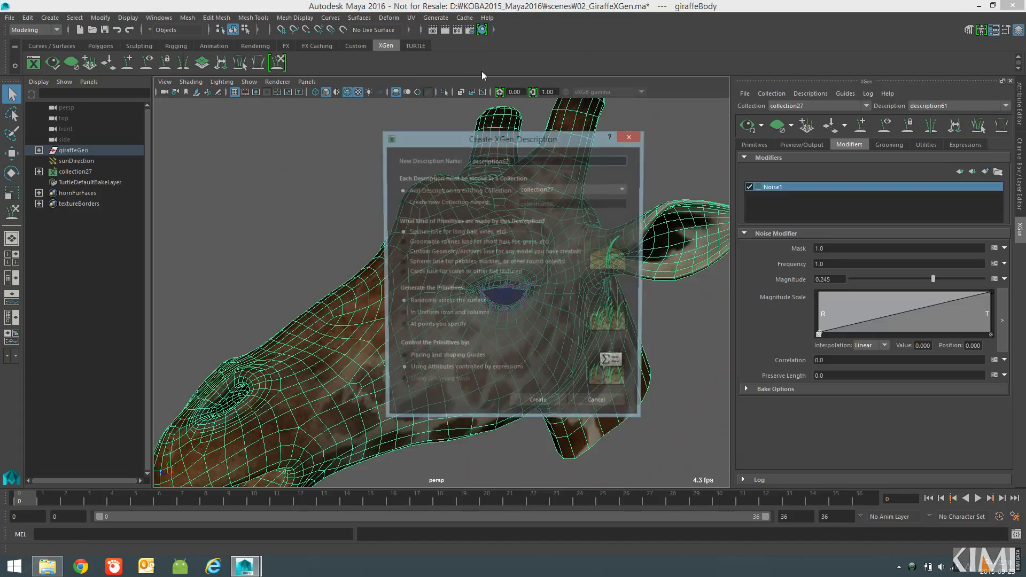
pyautogui.moveTo(540, 140); pyautogui.dragTo(692, 88)
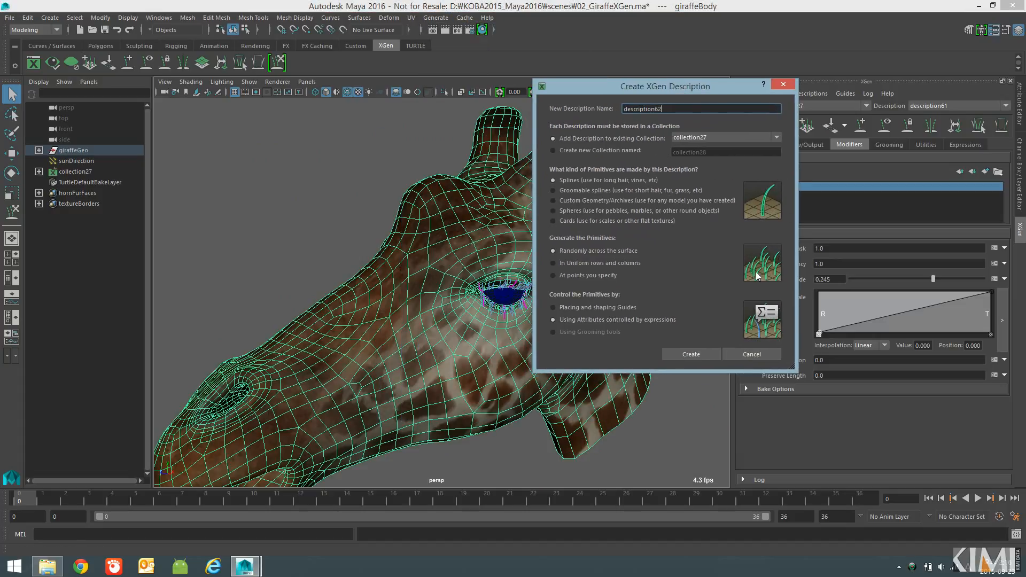
pyautogui.click(607, 191)
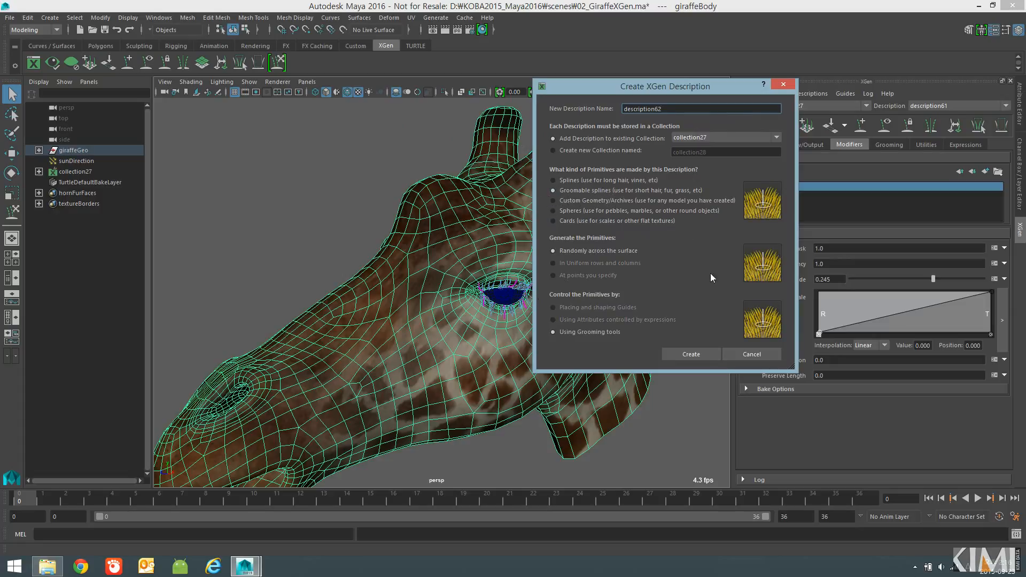
pyautogui.doubleClick(687, 108)
pyautogui.click(691, 355)
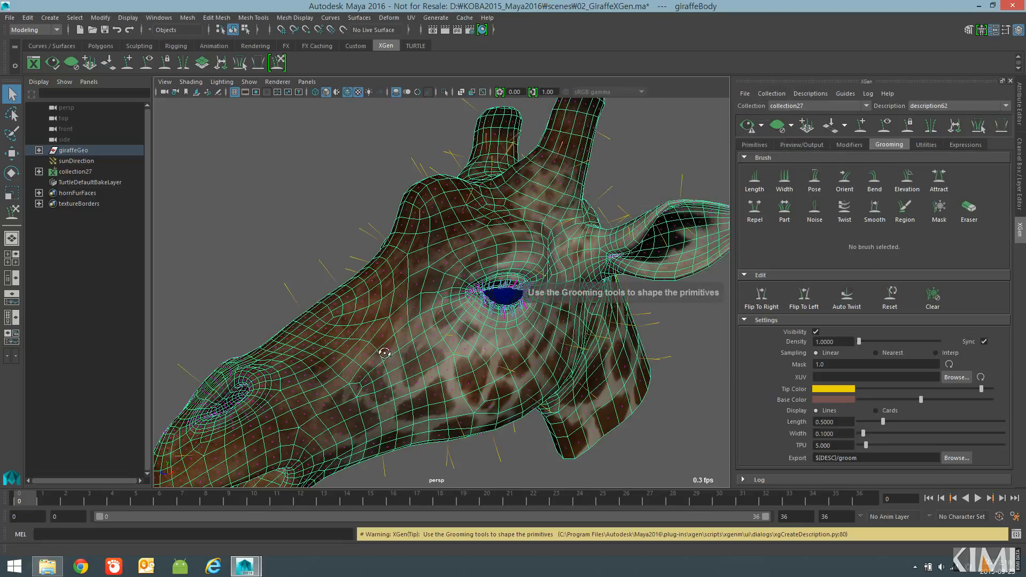
# - Examine how the groom primitives are distributed over the giraffe's head from the front and the side
pyautogui.keyDown('alt'); pyautogui.moveTo(385, 353); pyautogui.dragTo(427, 360); pyautogui.keyUp('alt')
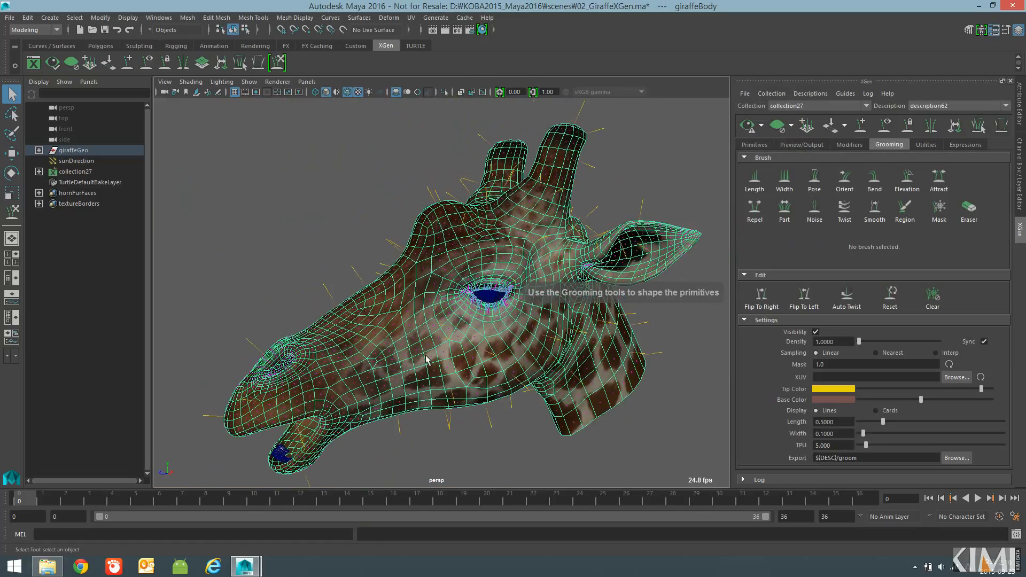
pyautogui.keyDown('alt'); pyautogui.moveTo(426, 360); pyautogui.dragTo(548, 347, button='right'); pyautogui.keyUp('alt')
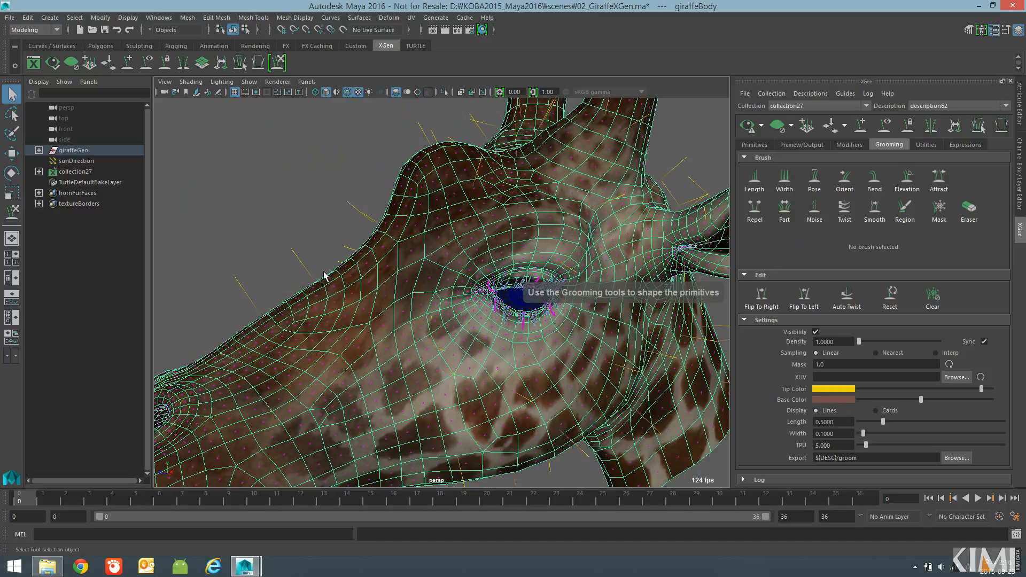
pyautogui.keyDown('alt'); pyautogui.moveTo(324, 275); pyautogui.dragTo(424, 332); pyautogui.keyUp('alt')
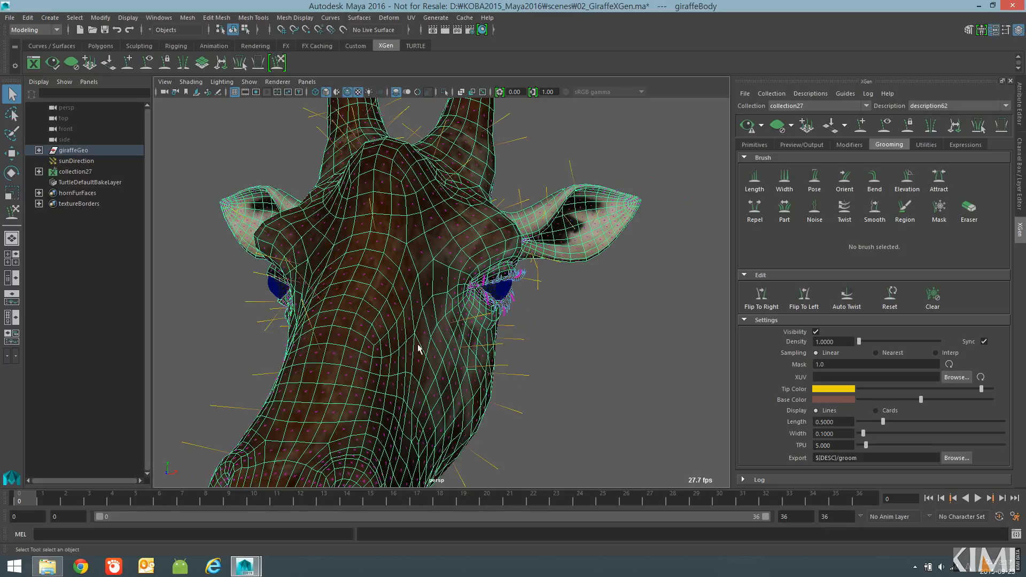
pyautogui.keyDown('alt'); pyautogui.moveTo(418, 344); pyautogui.dragTo(375, 327); pyautogui.keyUp('alt')
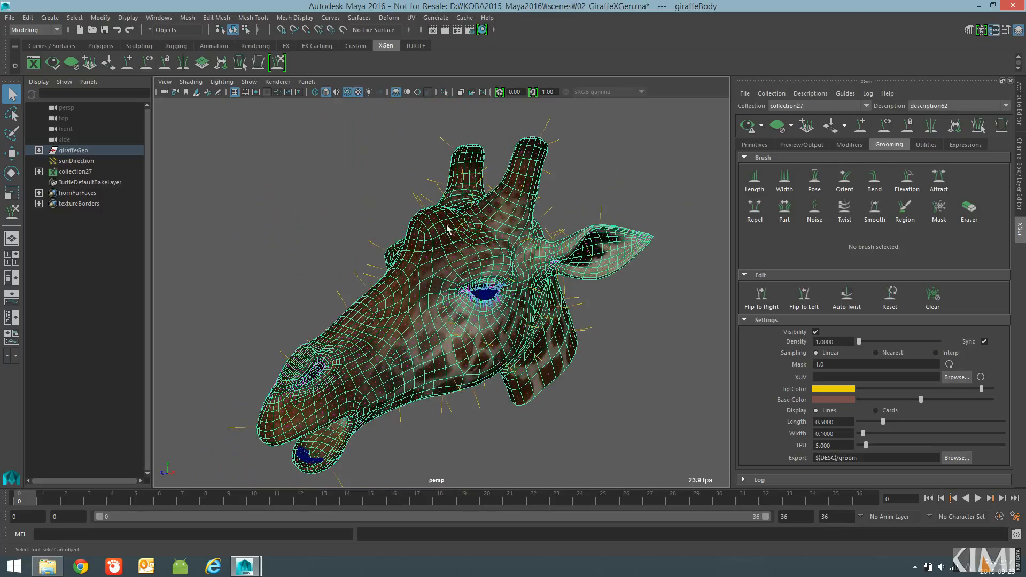
pyautogui.moveTo(404, 342)
pyautogui.keyDown('alt'); pyautogui.mouseDown()
pyautogui.moveTo(495, 348)
pyautogui.moveTo(389, 341)
pyautogui.mouseUp(); pyautogui.keyUp('alt')
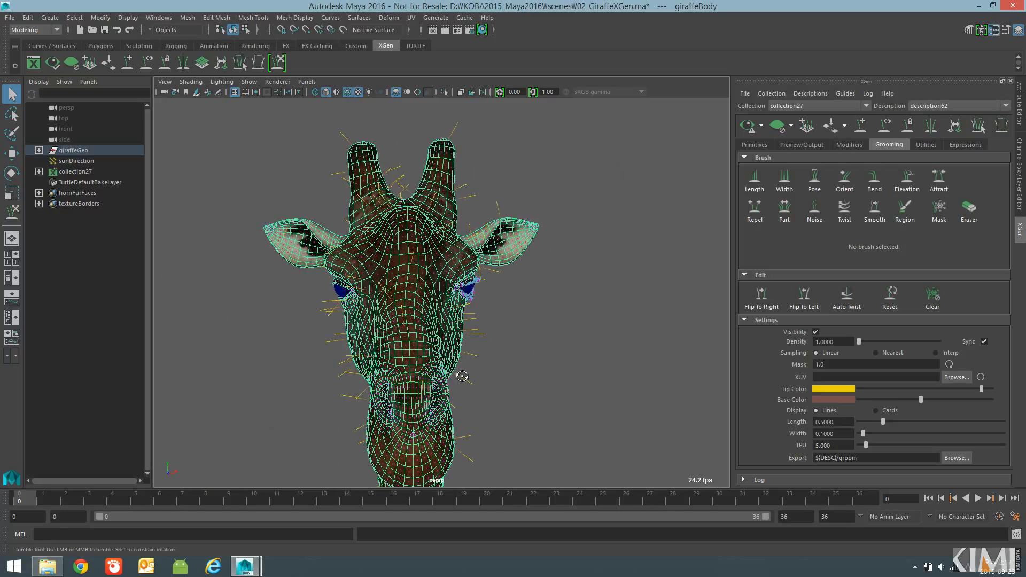
pyautogui.keyDown('alt'); pyautogui.moveTo(463, 377); pyautogui.dragTo(409, 387); pyautogui.keyUp('alt')
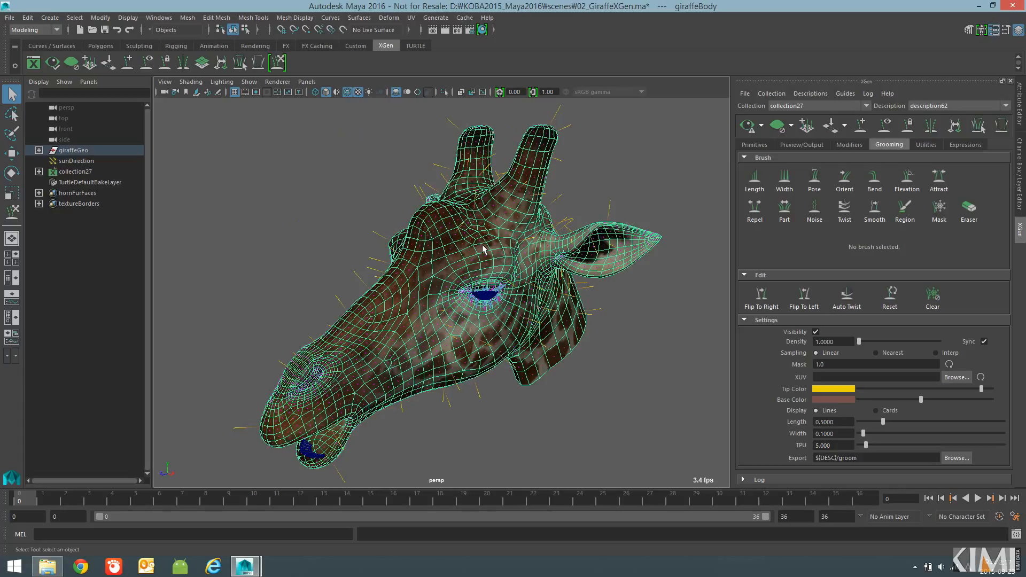
pyautogui.keyDown('alt'); pyautogui.moveTo(422, 294); pyautogui.dragTo(374, 316); pyautogui.keyUp('alt')
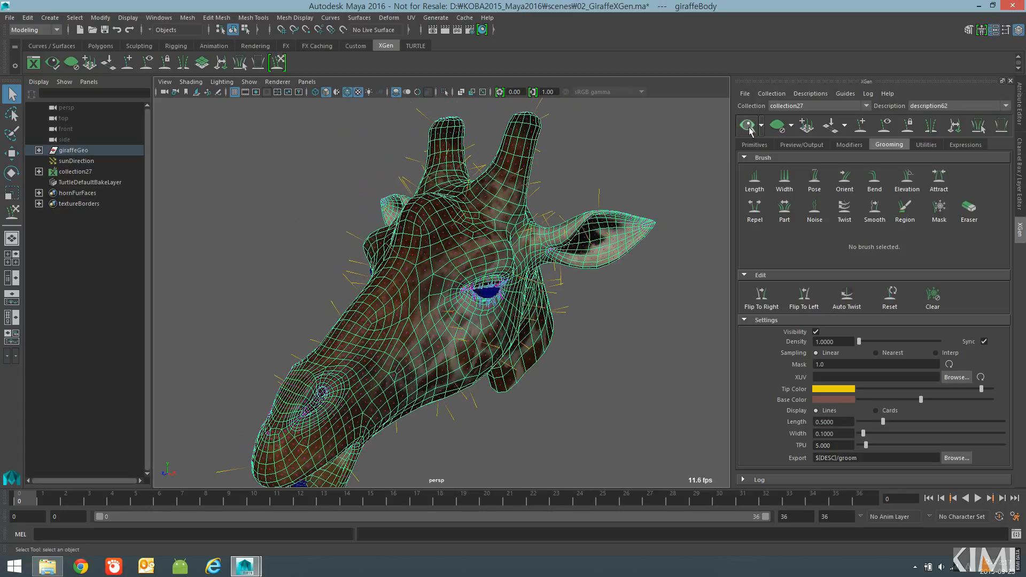
# - Generate the XGen preview of the new description, inspect it around the head with its preview options, and clear it
pyautogui.click(749, 125)
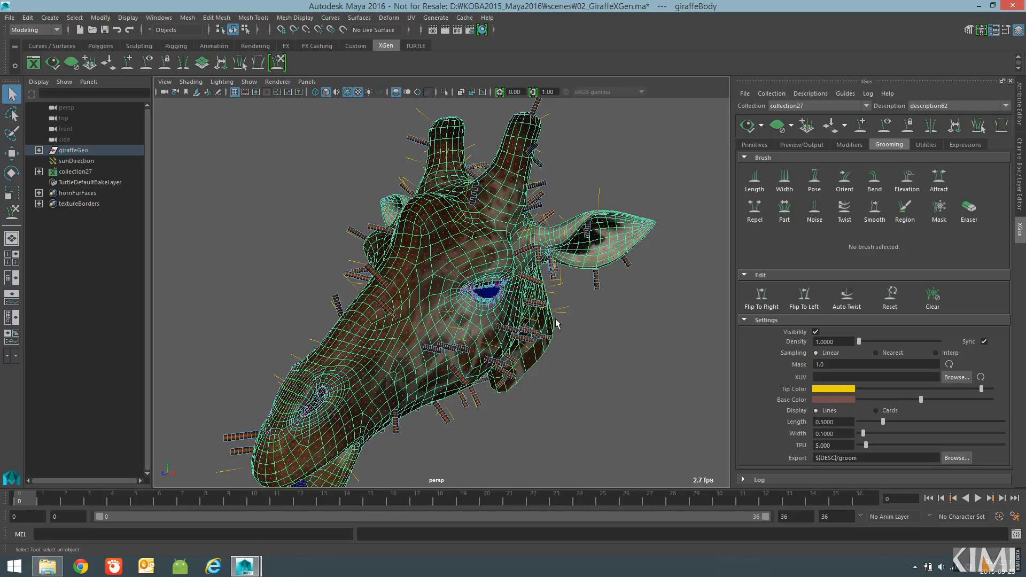
pyautogui.keyDown('alt'); pyautogui.moveTo(559, 324); pyautogui.dragTo(361, 325); pyautogui.keyUp('alt')
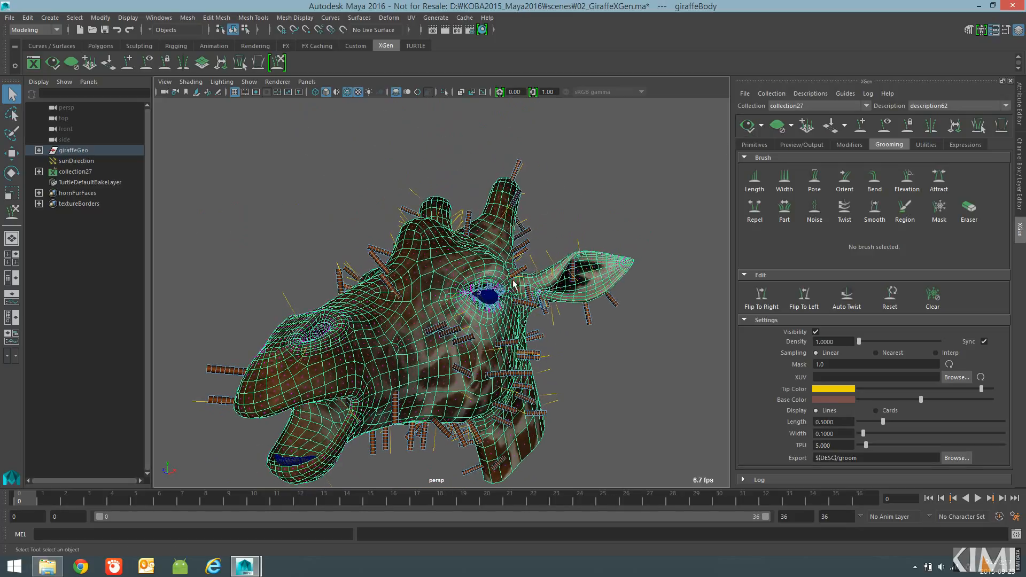
pyautogui.click(761, 126)
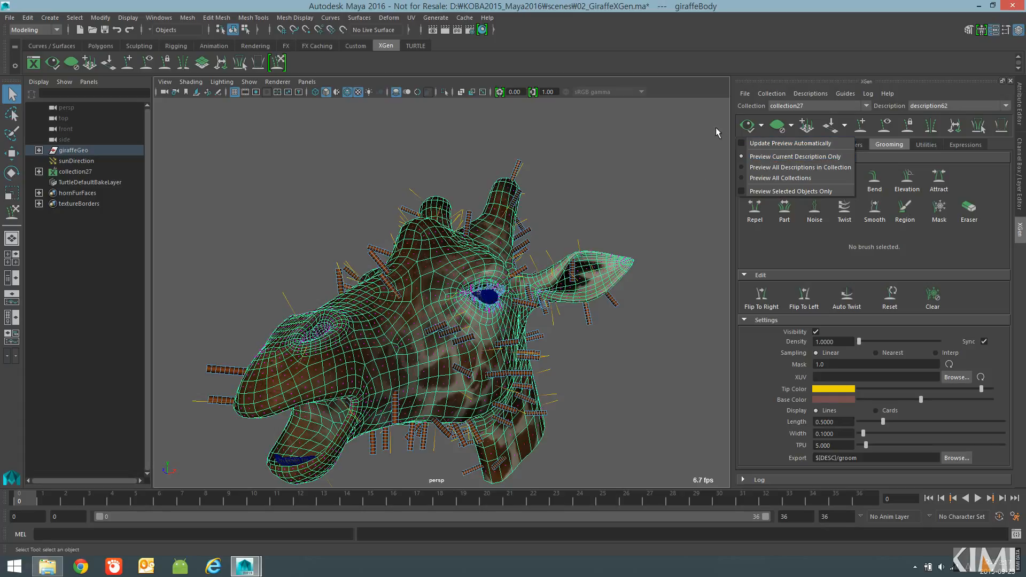
pyautogui.click(695, 85)
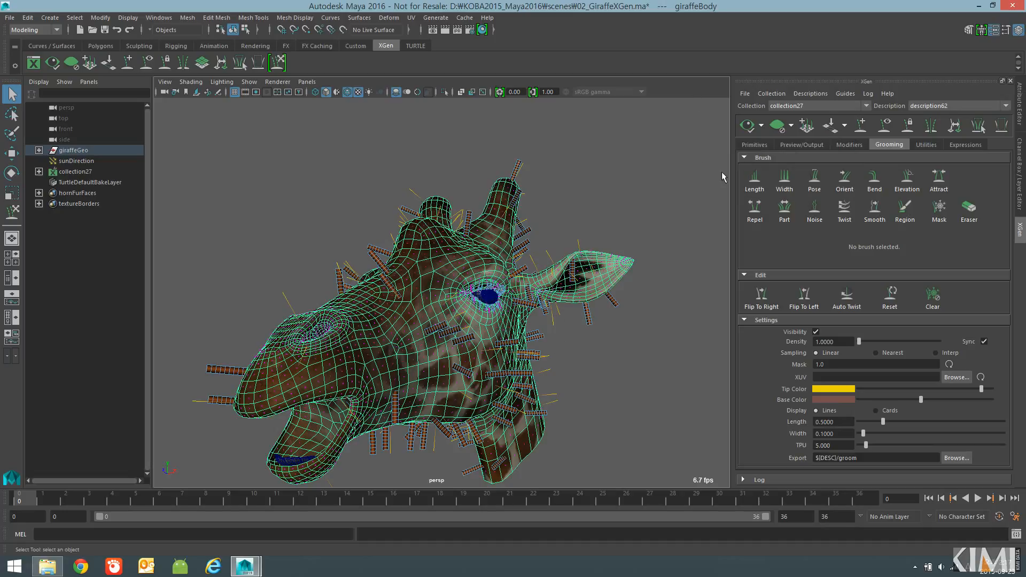
pyautogui.keyDown('alt'); pyautogui.moveTo(462, 318); pyautogui.dragTo(508, 351); pyautogui.keyUp('alt')
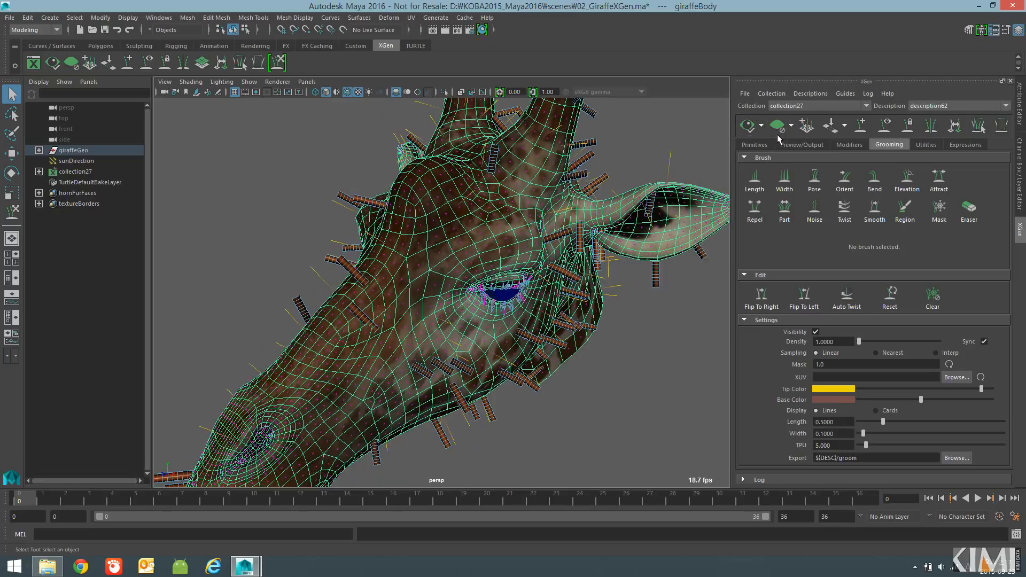
pyautogui.click(776, 127)
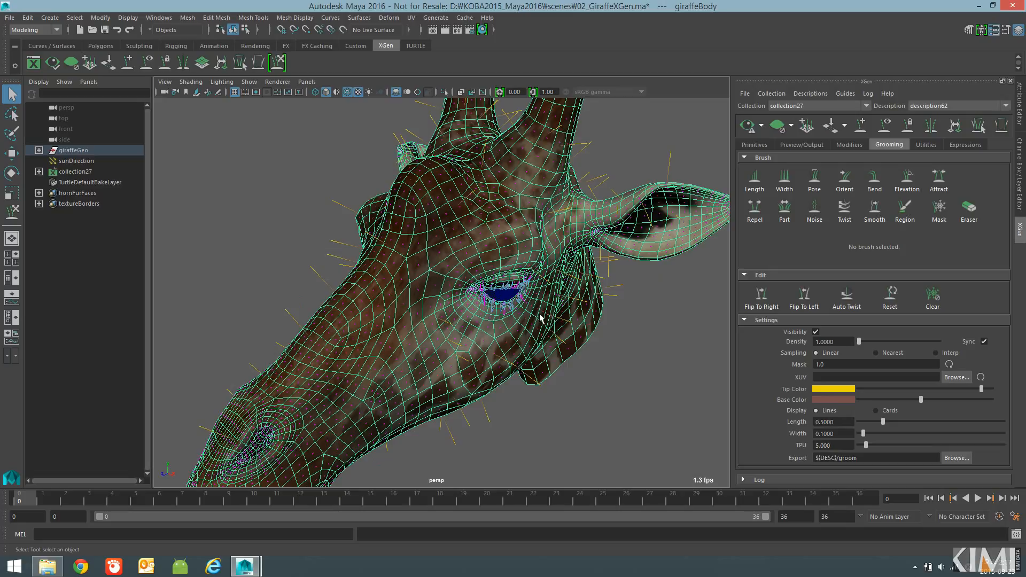
# - Raise the groom density on the giraffe's head to 300
pyautogui.scroll(-6, 522, 369)
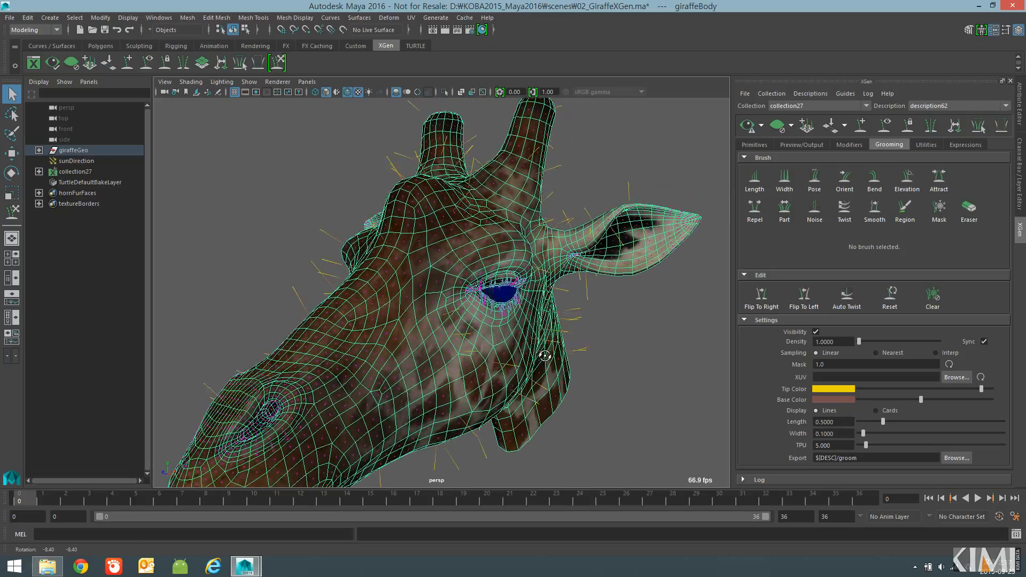
pyautogui.keyDown('alt'); pyautogui.moveTo(518, 368); pyautogui.dragTo(512, 366); pyautogui.keyUp('alt')
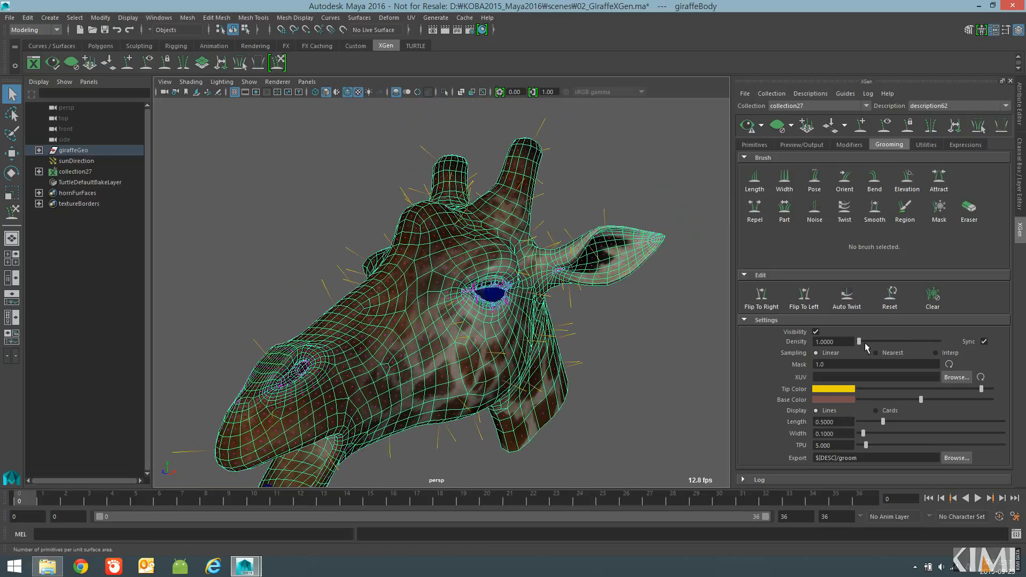
pyautogui.moveTo(864, 341); pyautogui.dragTo(884, 350)
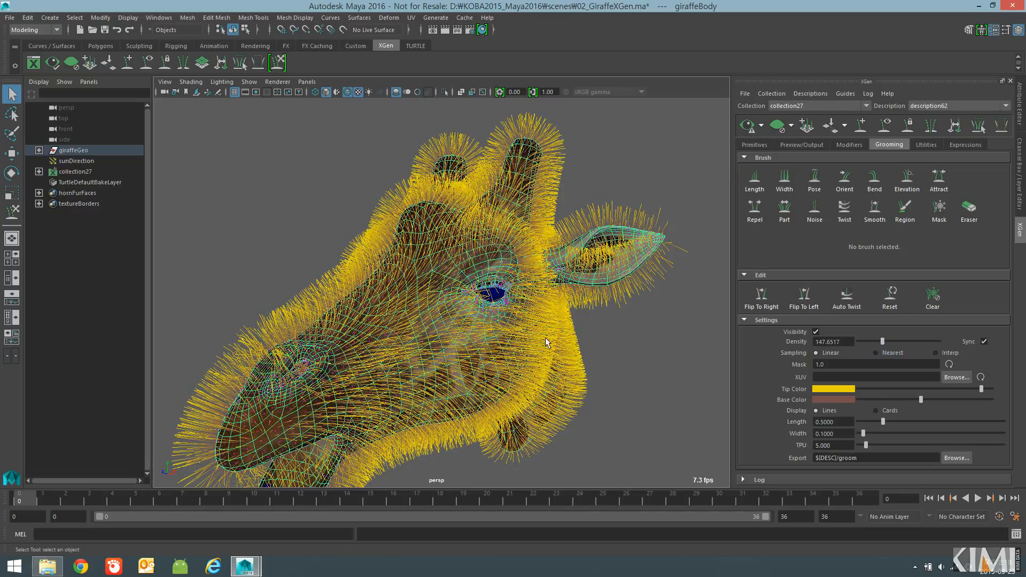
pyautogui.keyDown('alt'); pyautogui.moveTo(528, 360); pyautogui.dragTo(486, 364); pyautogui.keyUp('alt')
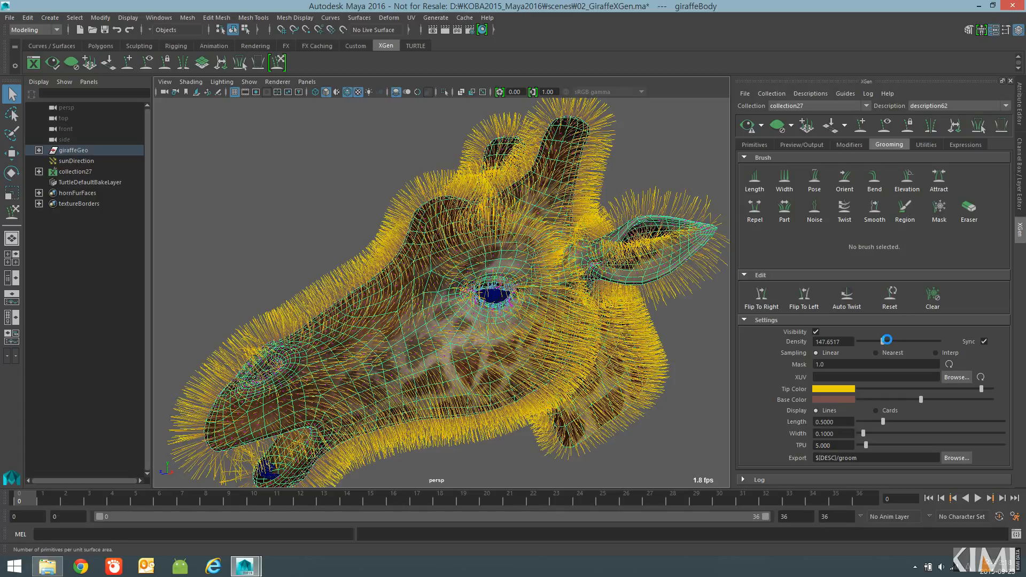
pyautogui.moveTo(887, 340); pyautogui.dragTo(911, 339)
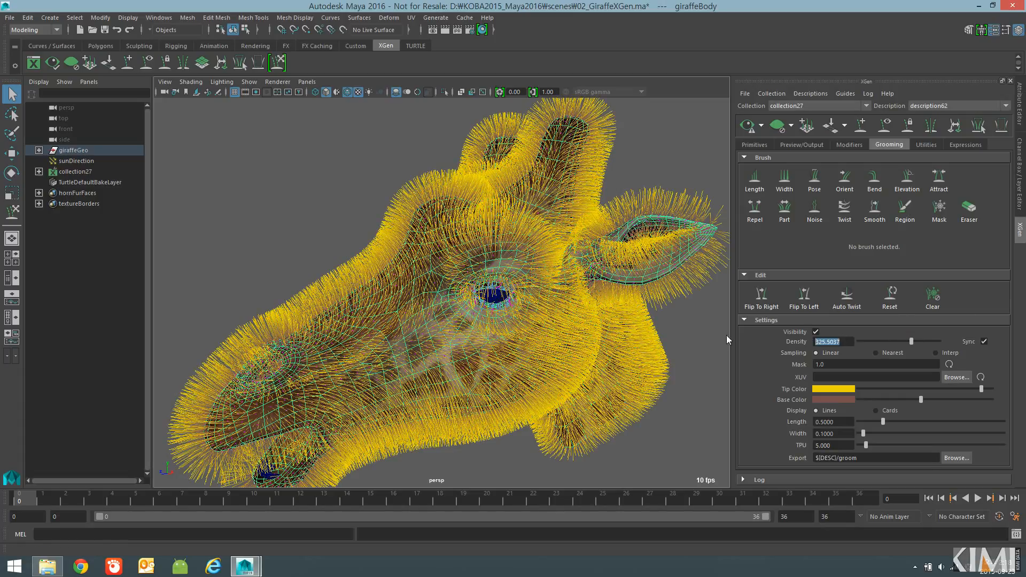
pyautogui.write('300')
pyautogui.press('Return')
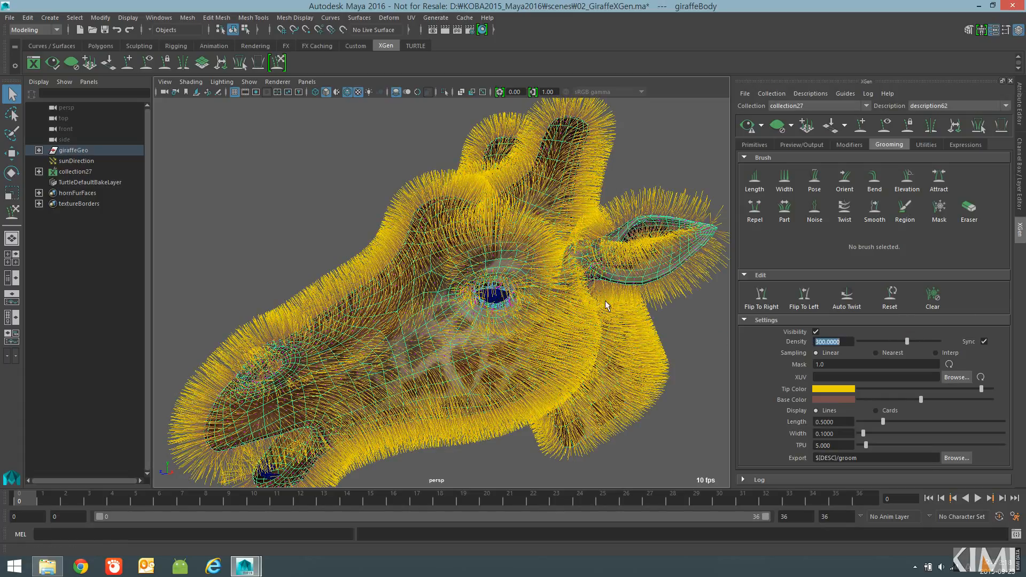
# - Reduce the groom length to about 0.157 and the width to about 0.034
pyautogui.keyDown('alt'); pyautogui.moveTo(607, 306); pyautogui.dragTo(570, 300); pyautogui.keyUp('alt')
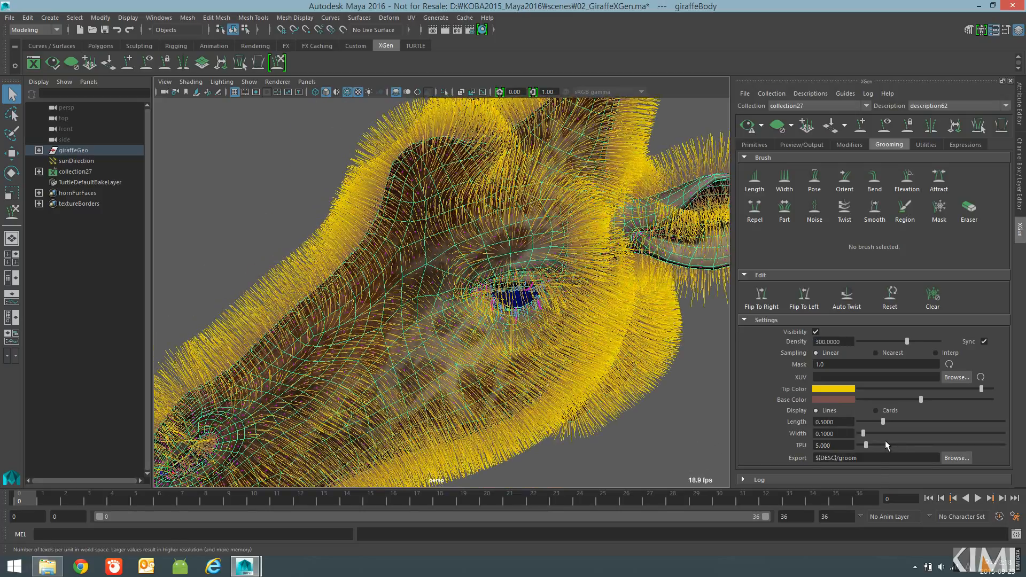
pyautogui.moveTo(882, 418); pyautogui.dragTo(867, 412)
pyautogui.keyDown('alt'); pyautogui.moveTo(383, 364); pyautogui.dragTo(451, 294, button='middle'); pyautogui.keyUp('alt')
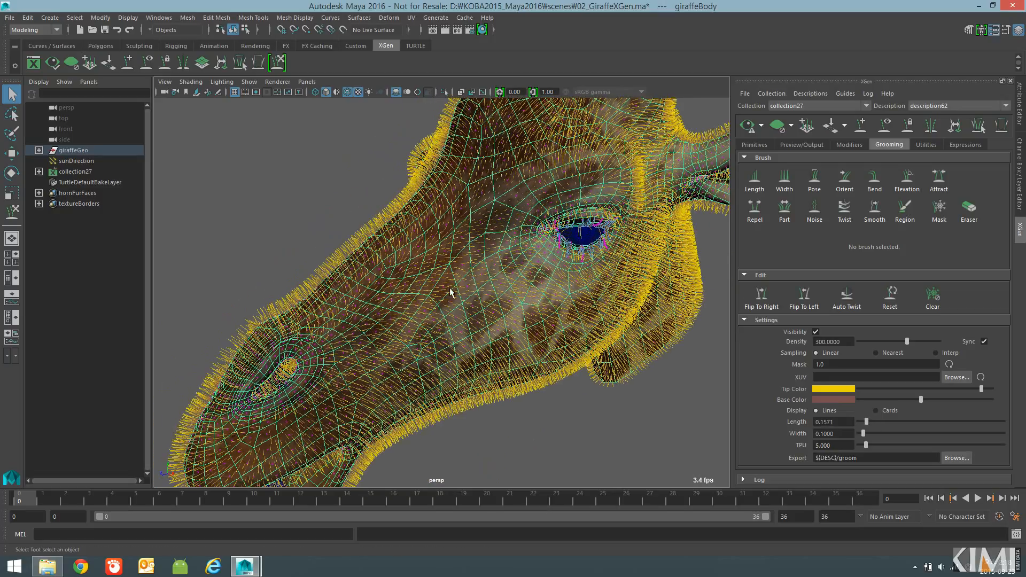
pyautogui.keyDown('alt'); pyautogui.moveTo(452, 294); pyautogui.dragTo(471, 289); pyautogui.keyUp('alt')
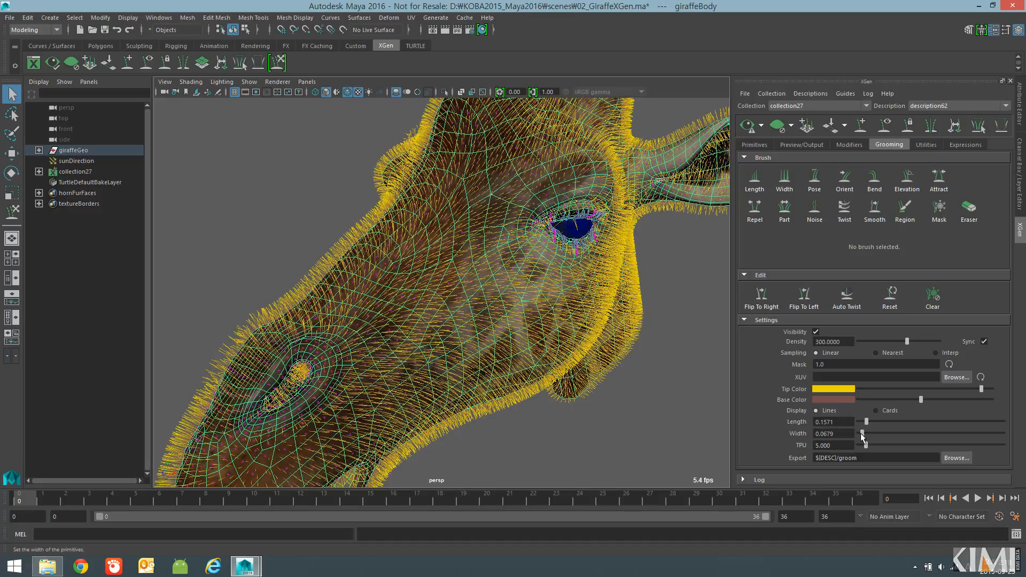
pyautogui.moveTo(863, 433); pyautogui.dragTo(860, 434)
# - Switch the groom display method to Cards and view it close up on the giraffe's face
pyautogui.keyDown('alt'); pyautogui.moveTo(348, 276); pyautogui.dragTo(481, 283); pyautogui.keyUp('alt')
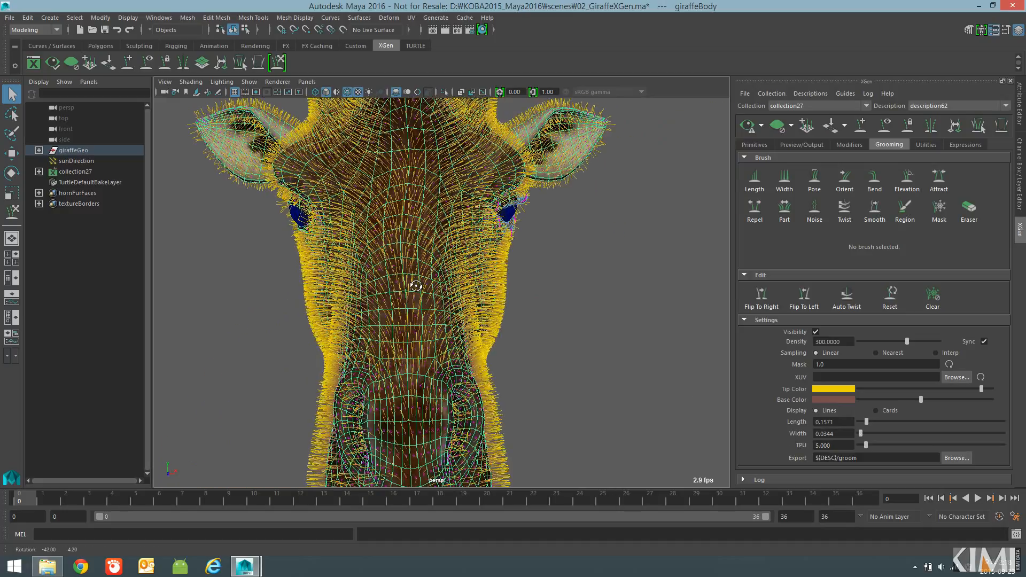
pyautogui.keyDown('alt'); pyautogui.moveTo(481, 291); pyautogui.dragTo(665, 313, button='right'); pyautogui.keyUp('alt')
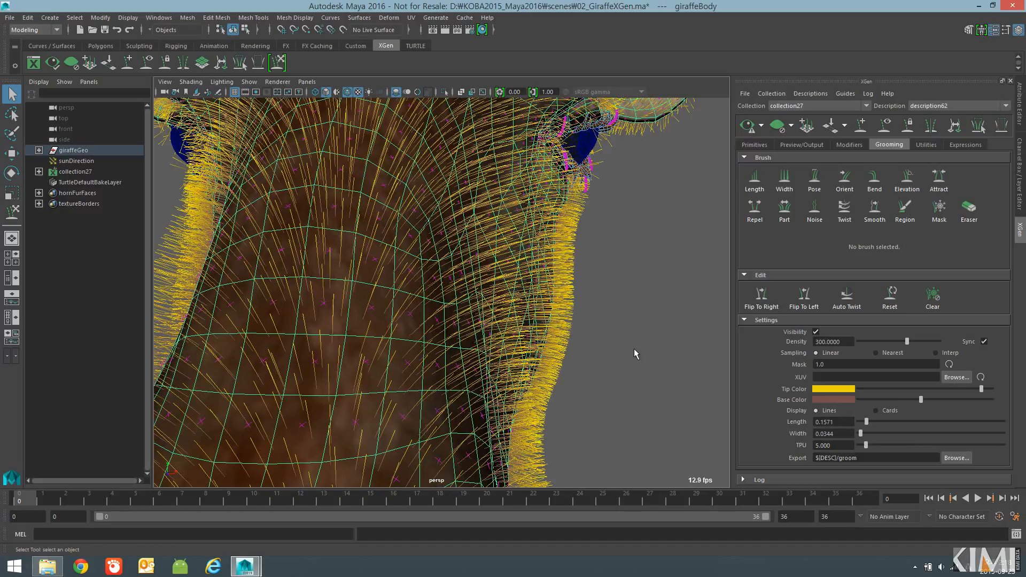
pyautogui.keyDown('alt'); pyautogui.moveTo(628, 363); pyautogui.dragTo(666, 363); pyautogui.keyUp('alt')
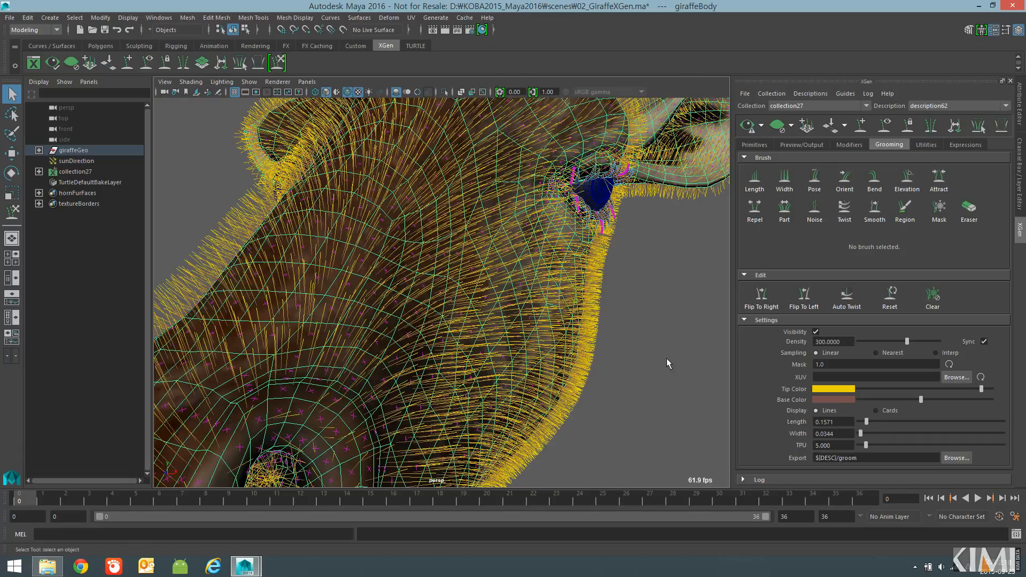
pyautogui.click(881, 410)
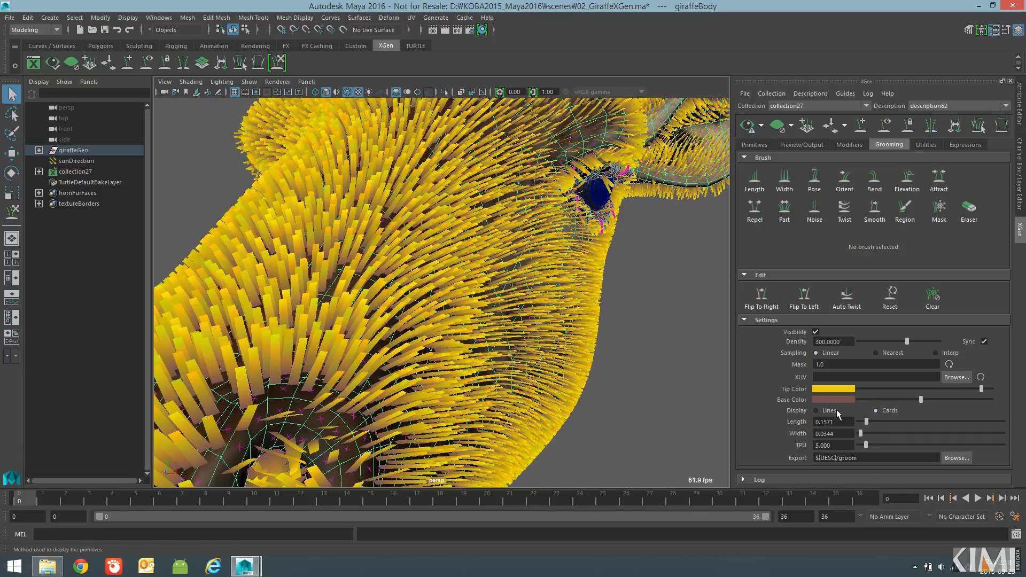
# - Reduce the groom width to about 0.023 and switch the groom display method to Lines
pyautogui.moveTo(860, 433); pyautogui.dragTo(858, 433)
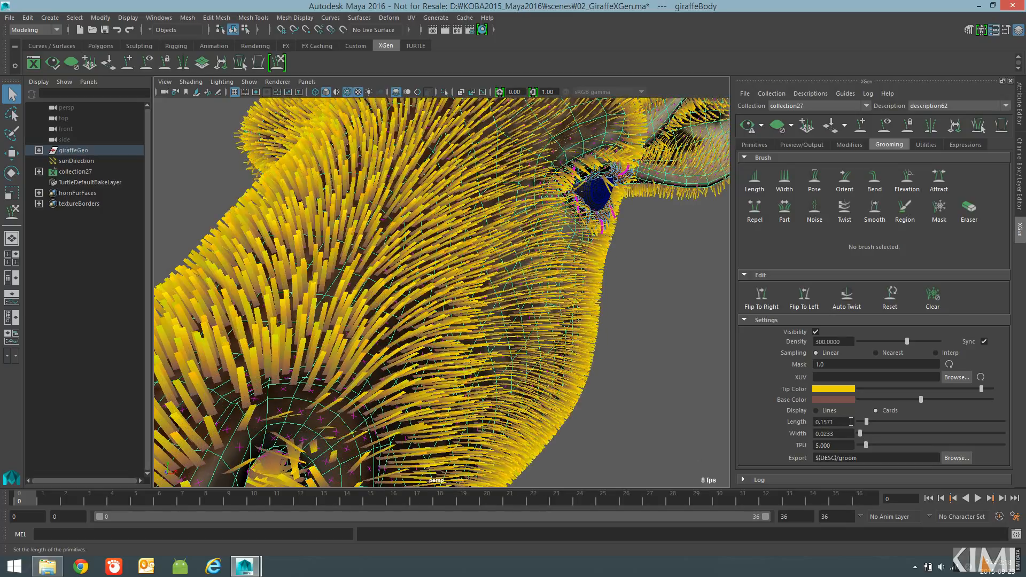
pyautogui.click(823, 409)
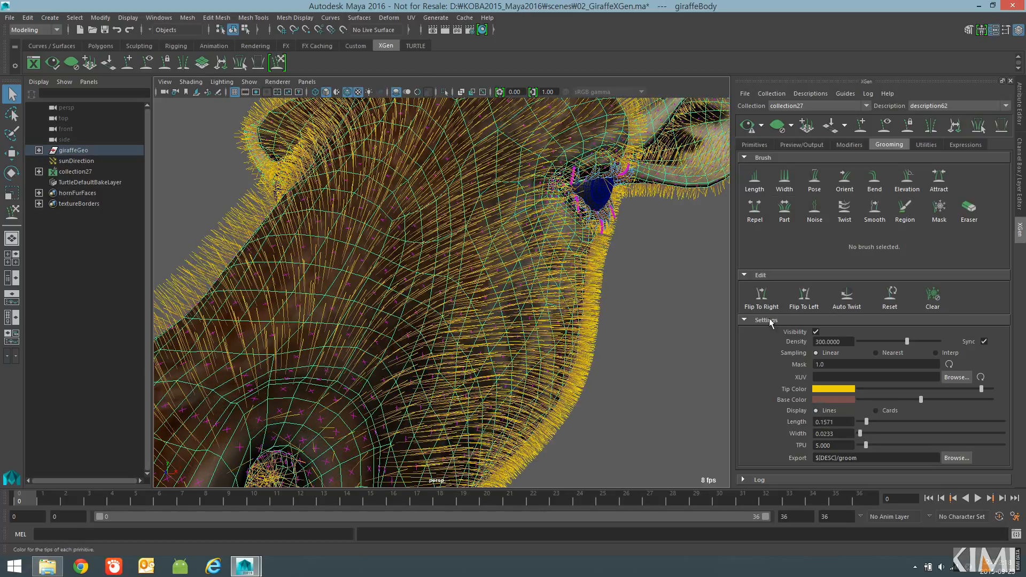
# - Generate the XGen preview and set the primitives' taper to 1.0 with a taper start of 0.175
pyautogui.click(748, 127)
pyautogui.keyDown('alt'); pyautogui.moveTo(409, 340); pyautogui.dragTo(406, 369); pyautogui.keyUp('alt')
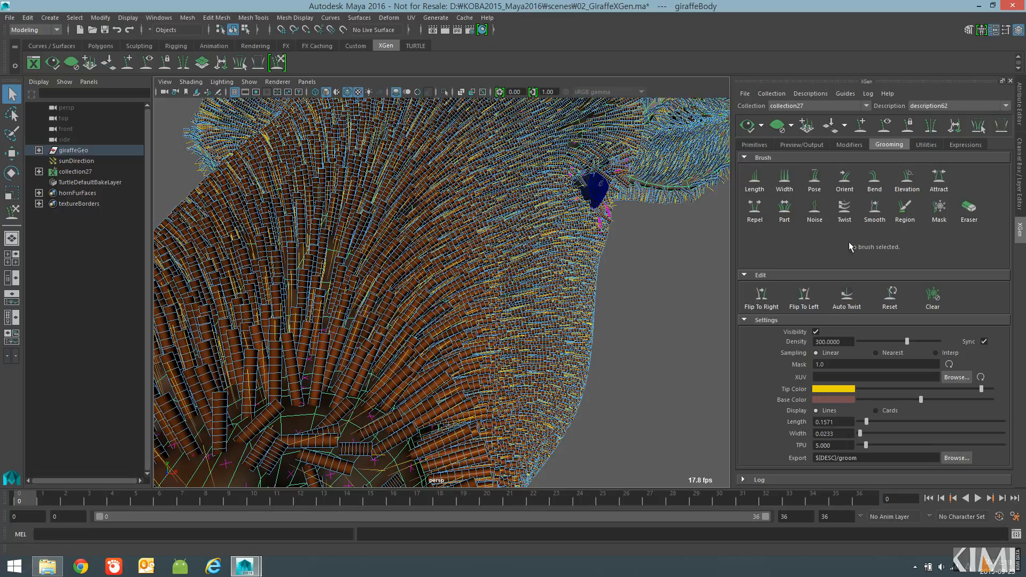
pyautogui.click(752, 145)
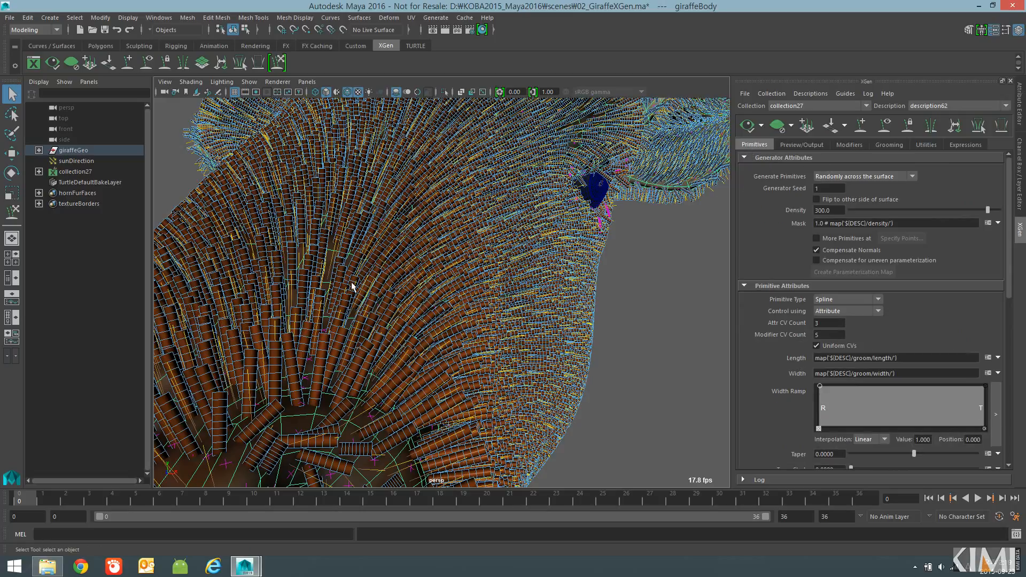
pyautogui.scroll(-3, 801, 385)
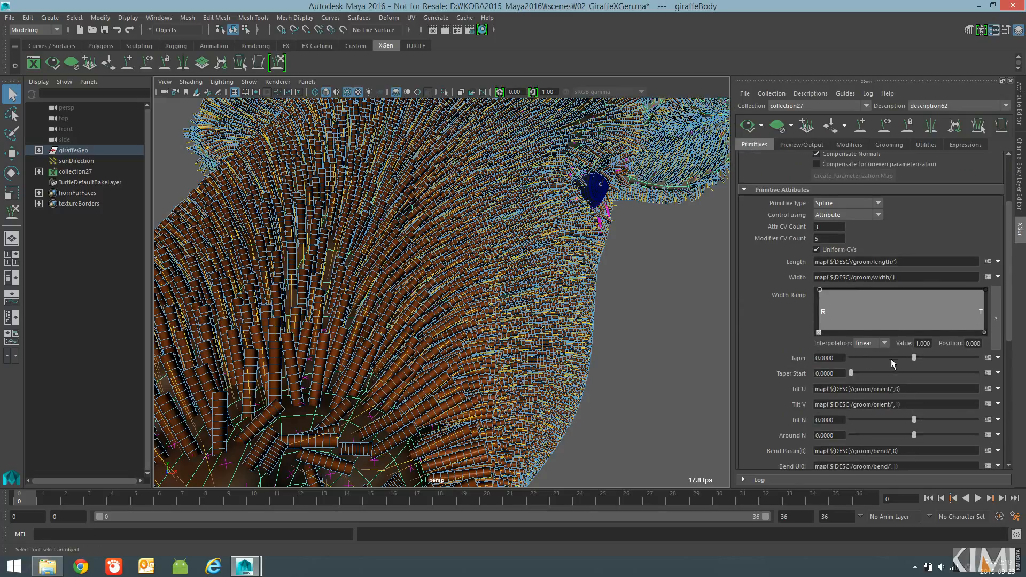
pyautogui.moveTo(916, 355); pyautogui.dragTo(947, 355)
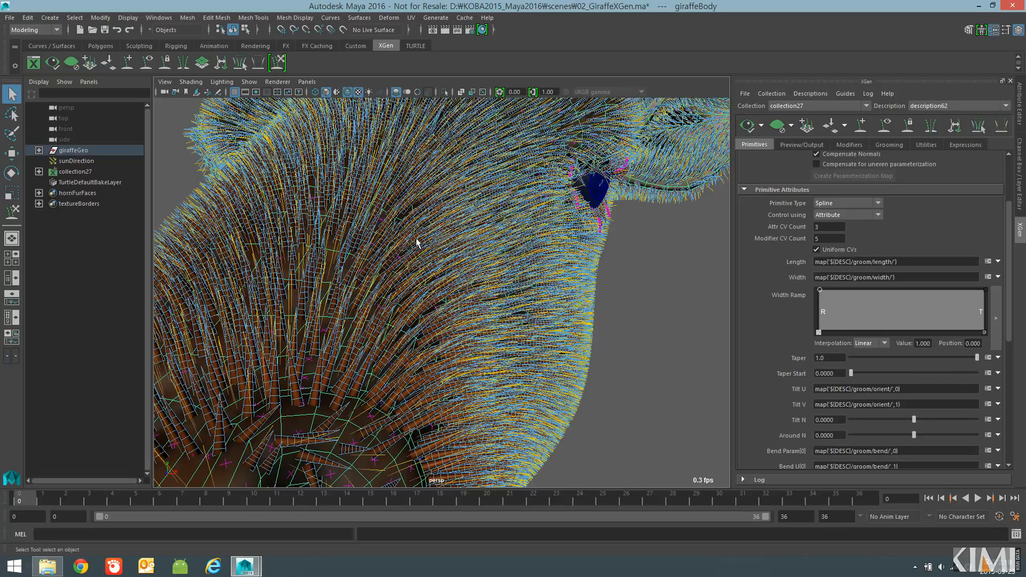
pyautogui.keyDown('alt'); pyautogui.moveTo(584, 254); pyautogui.dragTo(574, 276); pyautogui.keyUp('alt')
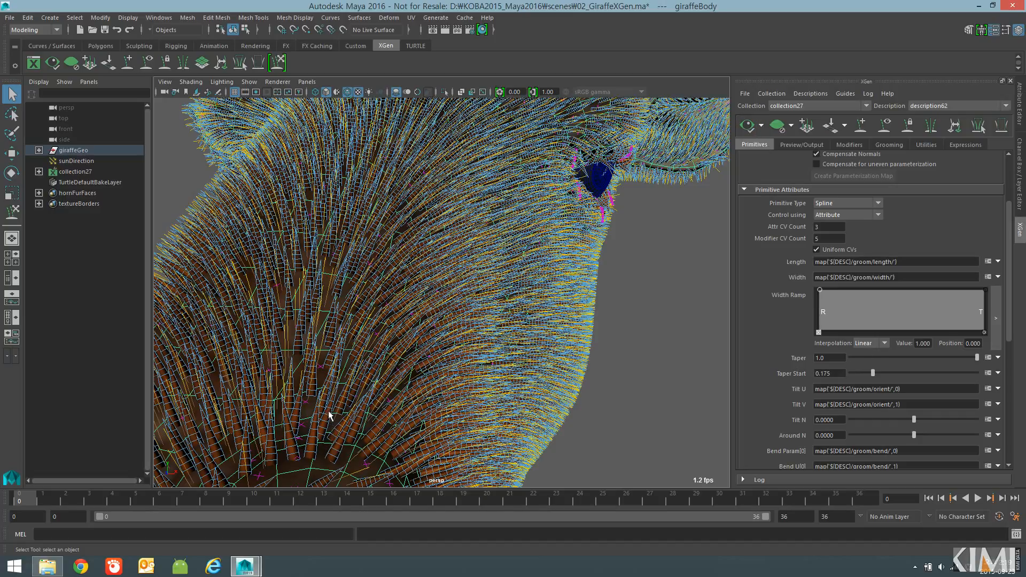
# - Inspect the tapered fur preview close up on the face near the eye, and clear the preview
pyautogui.keyDown('alt'); pyautogui.moveTo(601, 317); pyautogui.dragTo(524, 335); pyautogui.keyUp('alt')
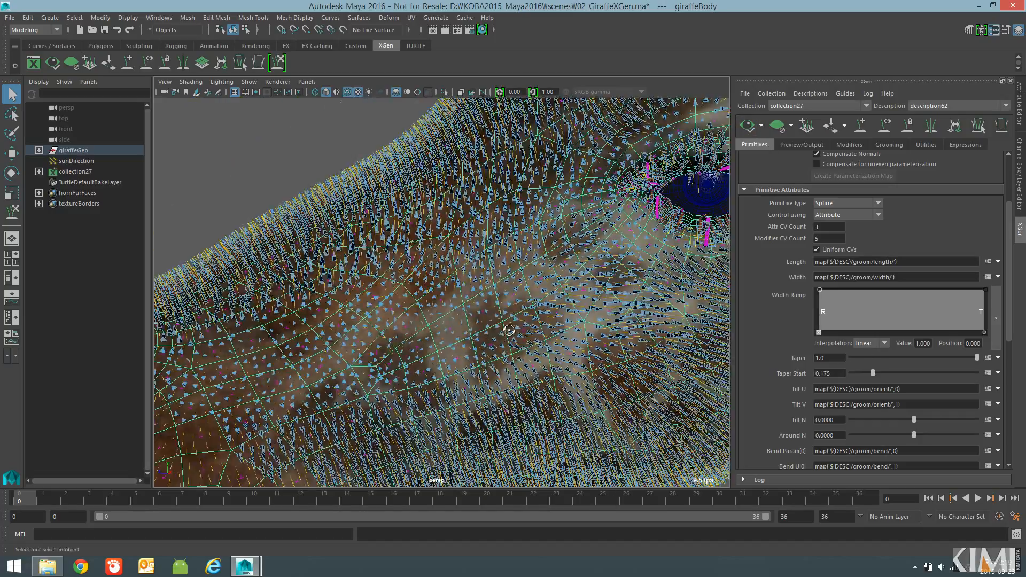
pyautogui.keyDown('alt'); pyautogui.moveTo(393, 367); pyautogui.dragTo(533, 353, button='right'); pyautogui.keyUp('alt')
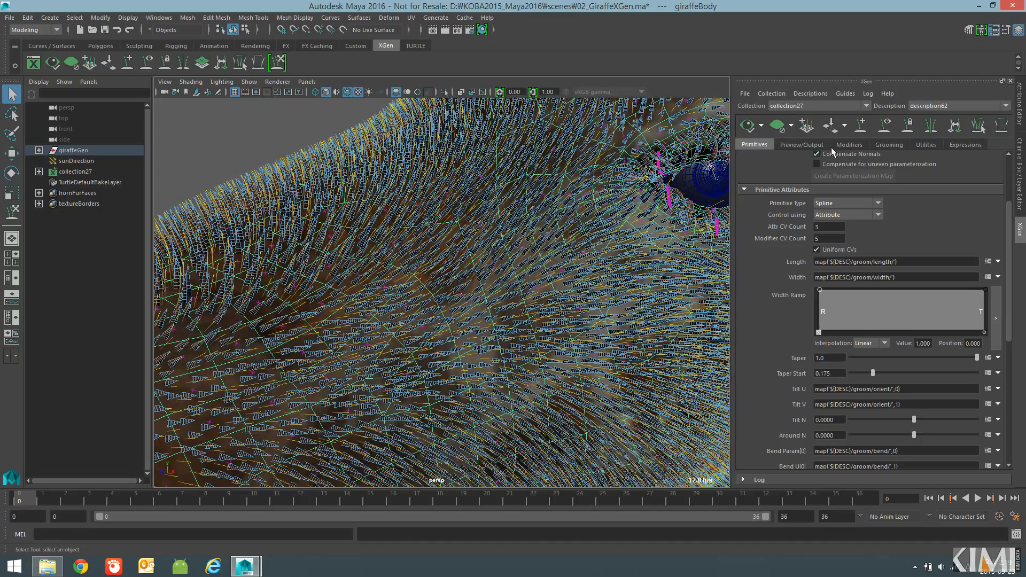
pyautogui.click(780, 128)
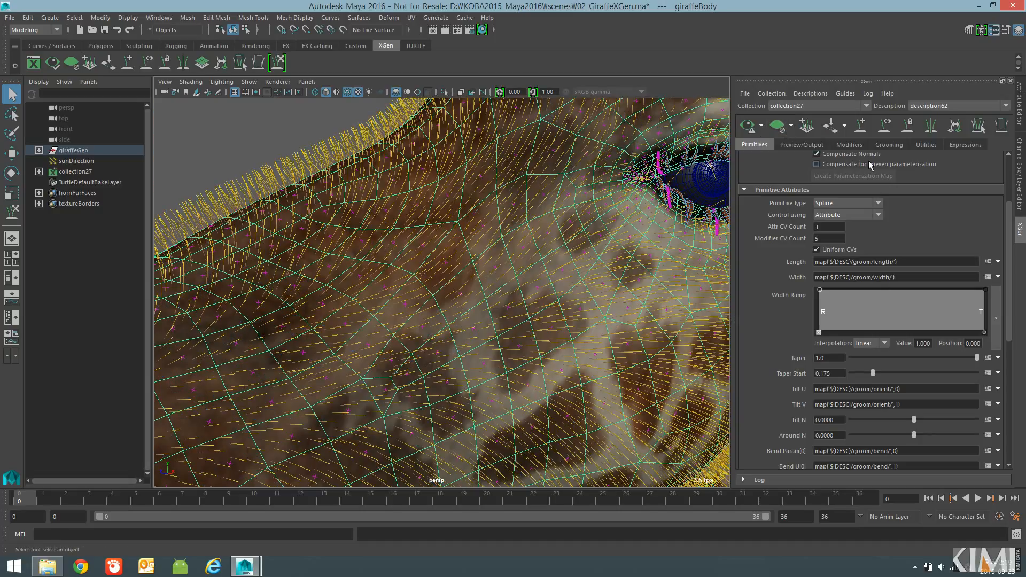
# - Return to the grooming settings and examine the fur direction on the giraffe's muzzle, eye area, horns and ear from several angles
pyautogui.click(890, 145)
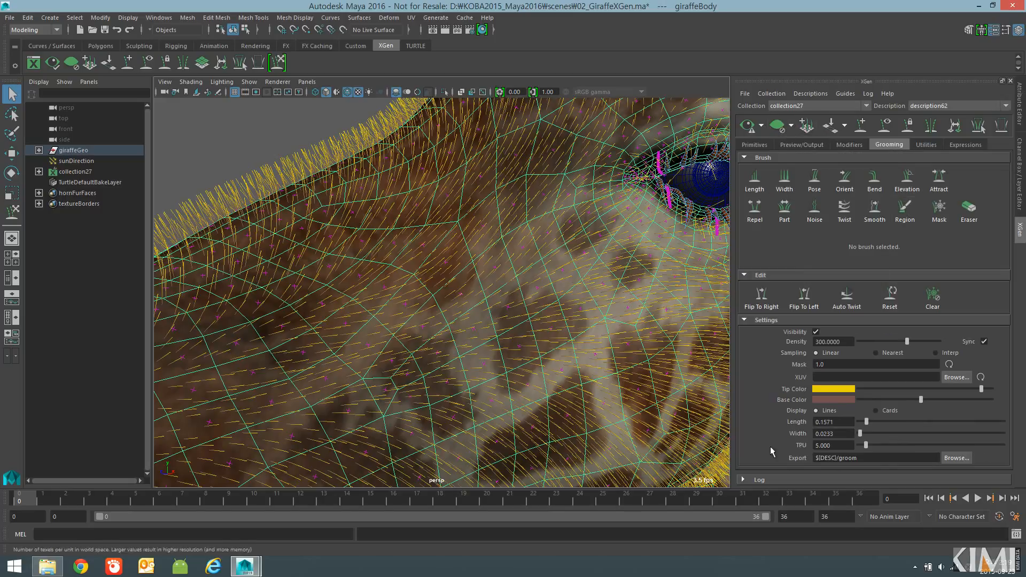
pyautogui.keyDown('alt'); pyautogui.moveTo(597, 396); pyautogui.dragTo(299, 358, button='right'); pyautogui.keyUp('alt')
pyautogui.keyDown('alt'); pyautogui.moveTo(299, 358); pyautogui.dragTo(371, 362); pyautogui.keyUp('alt')
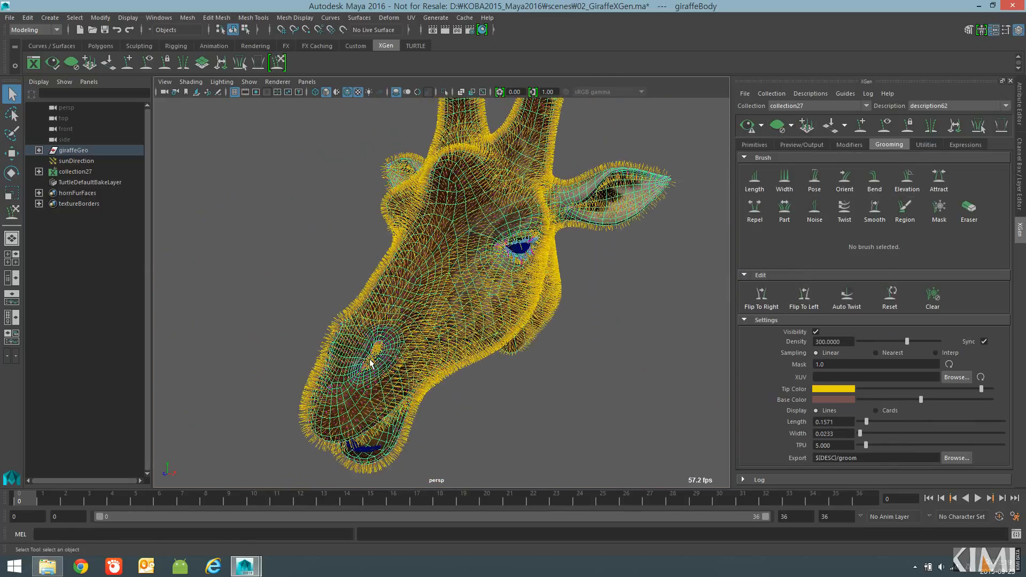
pyautogui.keyDown('alt'); pyautogui.moveTo(371, 362); pyautogui.dragTo(545, 367, button='right'); pyautogui.keyUp('alt')
pyautogui.keyDown('alt'); pyautogui.moveTo(544, 367); pyautogui.dragTo(367, 299); pyautogui.keyUp('alt')
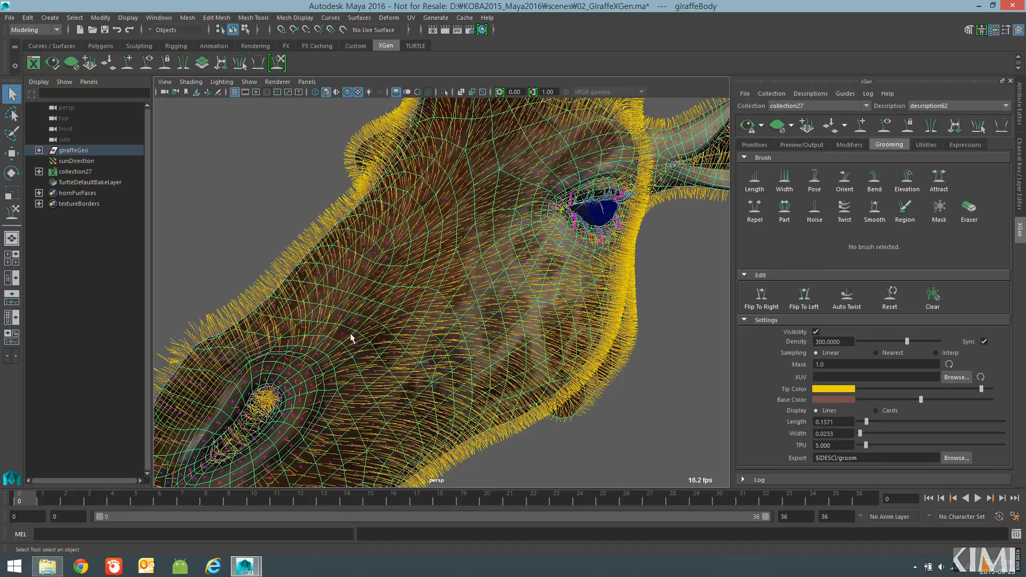
pyautogui.keyDown('alt'); pyautogui.moveTo(543, 282); pyautogui.dragTo(526, 287); pyautogui.keyUp('alt')
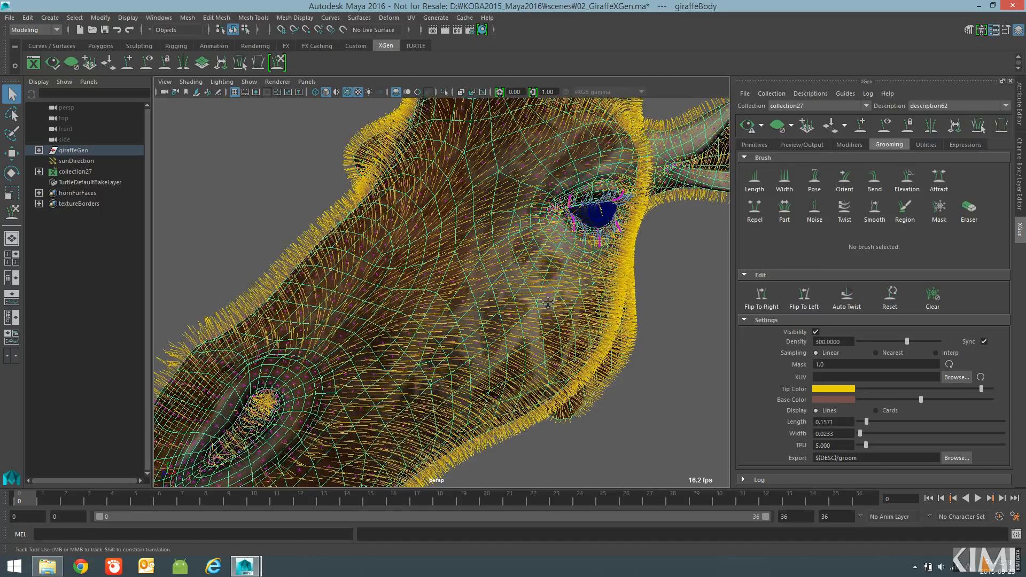
pyautogui.keyDown('alt'); pyautogui.moveTo(526, 287); pyautogui.dragTo(501, 359, button='middle'); pyautogui.keyUp('alt')
pyautogui.keyDown('alt'); pyautogui.moveTo(501, 358); pyautogui.dragTo(409, 361, button='right'); pyautogui.keyUp('alt')
pyautogui.keyDown('alt'); pyautogui.moveTo(409, 362); pyautogui.dragTo(346, 366); pyautogui.keyUp('alt')
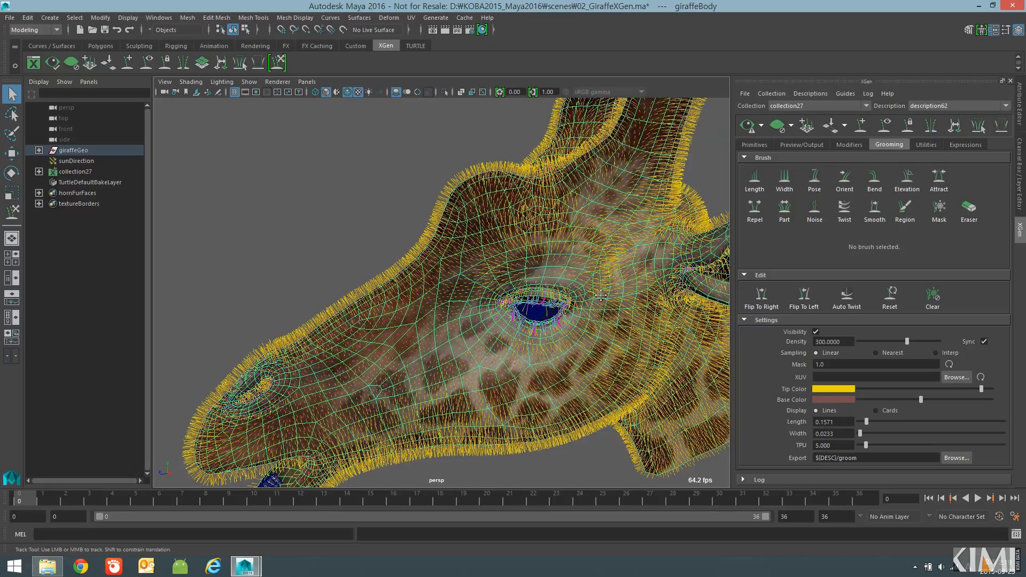
pyautogui.keyDown('alt'); pyautogui.moveTo(601, 295); pyautogui.dragTo(491, 329); pyautogui.keyUp('alt')
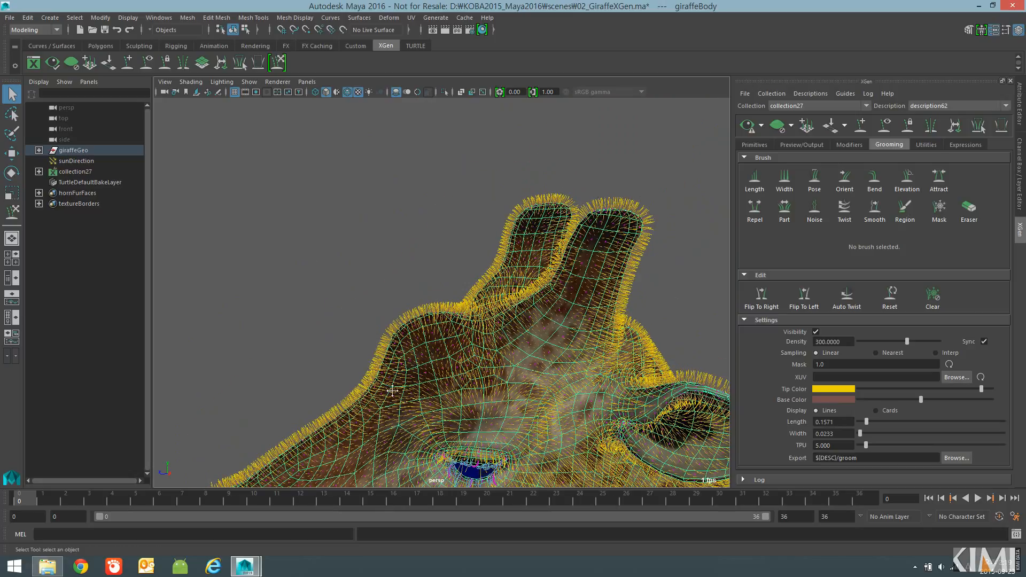
pyautogui.keyDown('alt'); pyautogui.moveTo(393, 391); pyautogui.dragTo(436, 275); pyautogui.keyUp('alt')
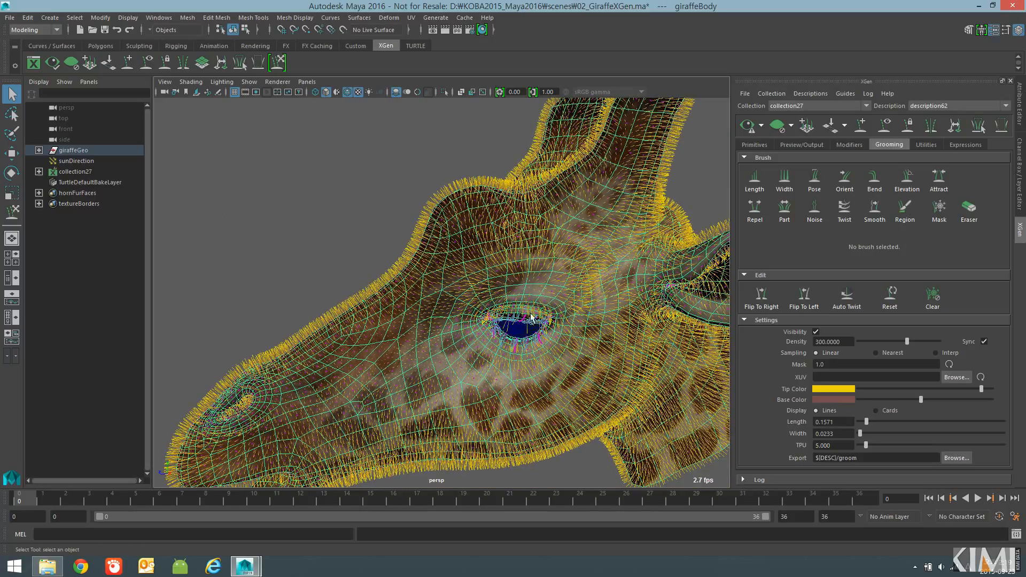
pyautogui.keyDown('alt'); pyautogui.moveTo(375, 347); pyautogui.dragTo(434, 354); pyautogui.keyUp('alt')
pyautogui.keyDown('alt'); pyautogui.moveTo(469, 360); pyautogui.dragTo(440, 275, button='middle'); pyautogui.keyUp('alt')
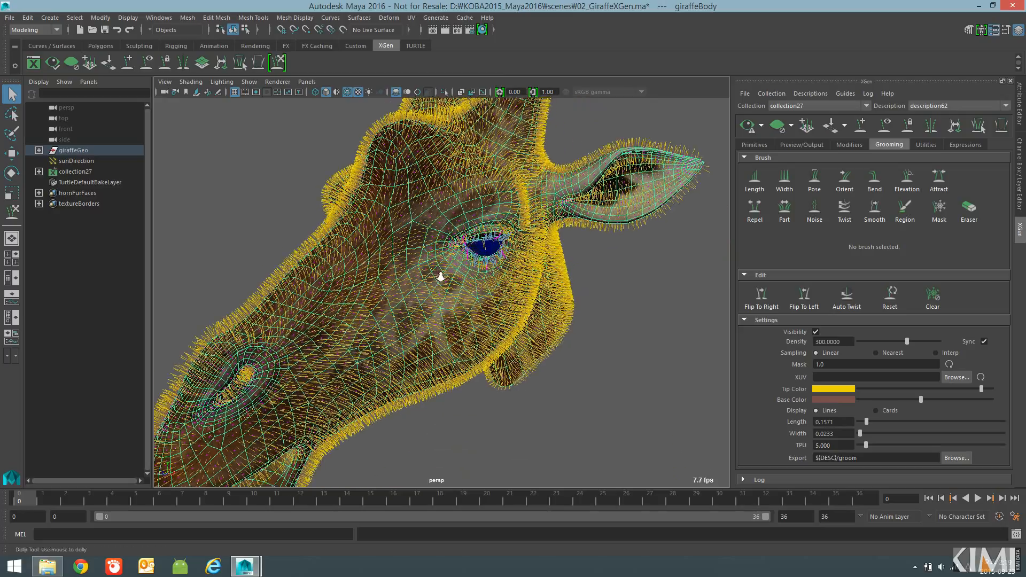
pyautogui.keyDown('alt'); pyautogui.moveTo(440, 275); pyautogui.dragTo(471, 274, button='right'); pyautogui.keyUp('alt')
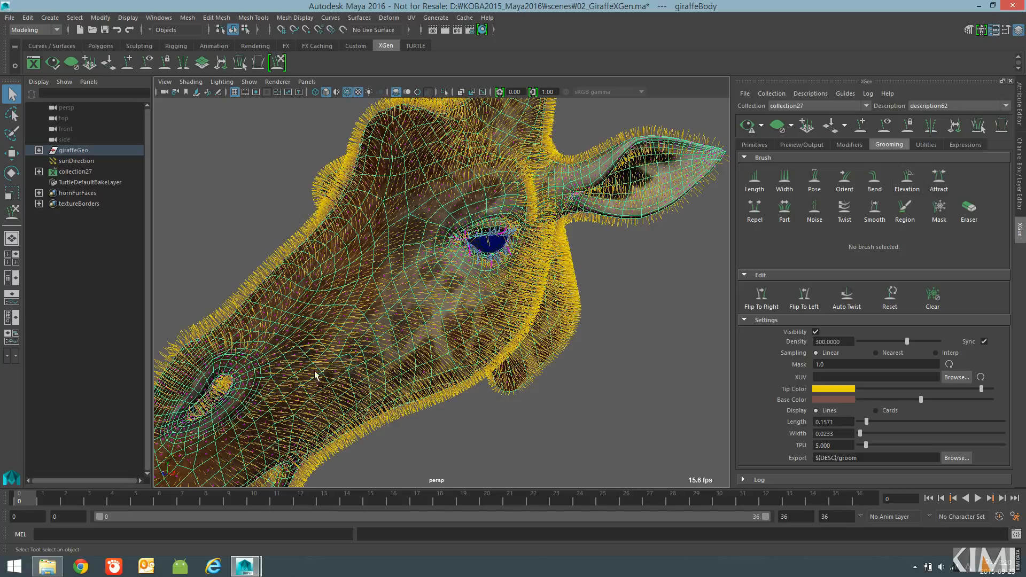
pyautogui.keyDown('alt'); pyautogui.moveTo(613, 293); pyautogui.dragTo(578, 311); pyautogui.keyUp('alt')
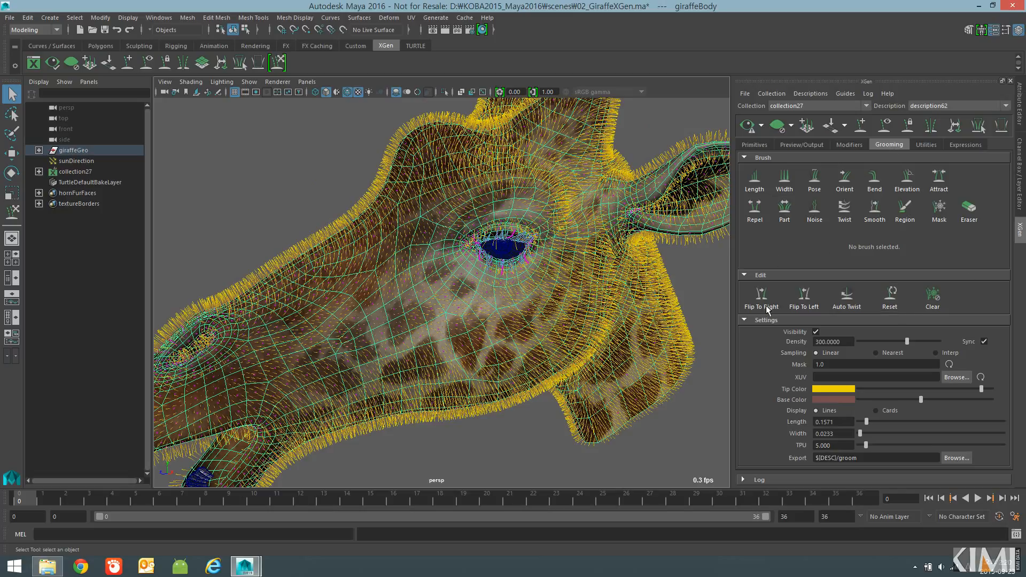
# - Comb the fur along the giraffe's face and cheek from the muzzle toward the neck with the Orient brush
pyautogui.click(841, 191)
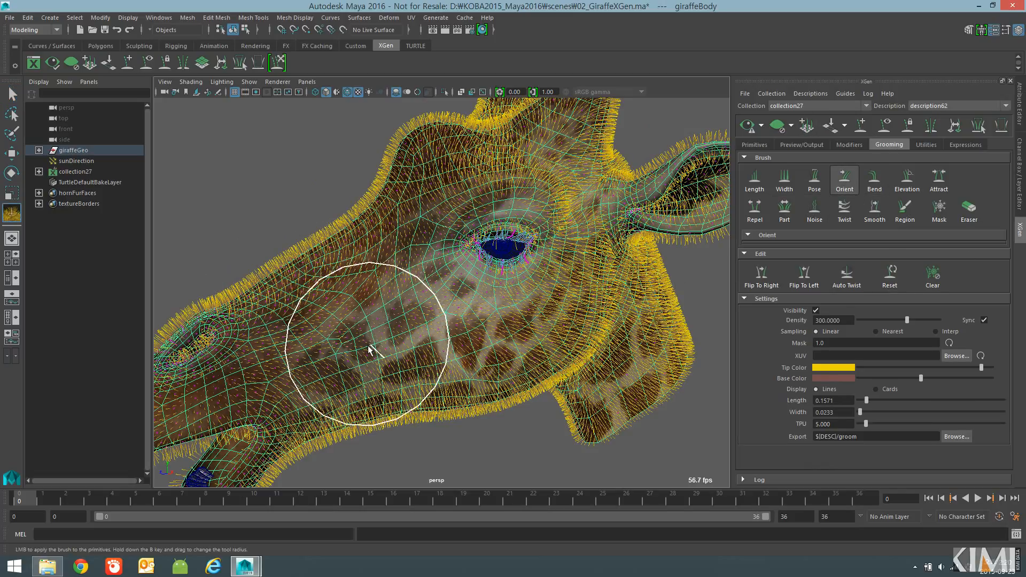
pyautogui.keyDown('alt'); pyautogui.moveTo(355, 343); pyautogui.dragTo(332, 316, button='right'); pyautogui.keyUp('alt')
pyautogui.moveTo(332, 316)
pyautogui.mouseDown()
pyautogui.moveTo(297, 321)
pyautogui.moveTo(428, 230)
pyautogui.moveTo(343, 344)
pyautogui.moveTo(346, 380)
pyautogui.moveTo(537, 326)
pyautogui.mouseUp()
pyautogui.keyDown('alt'); pyautogui.moveTo(500, 364); pyautogui.dragTo(466, 258); pyautogui.keyUp('alt')
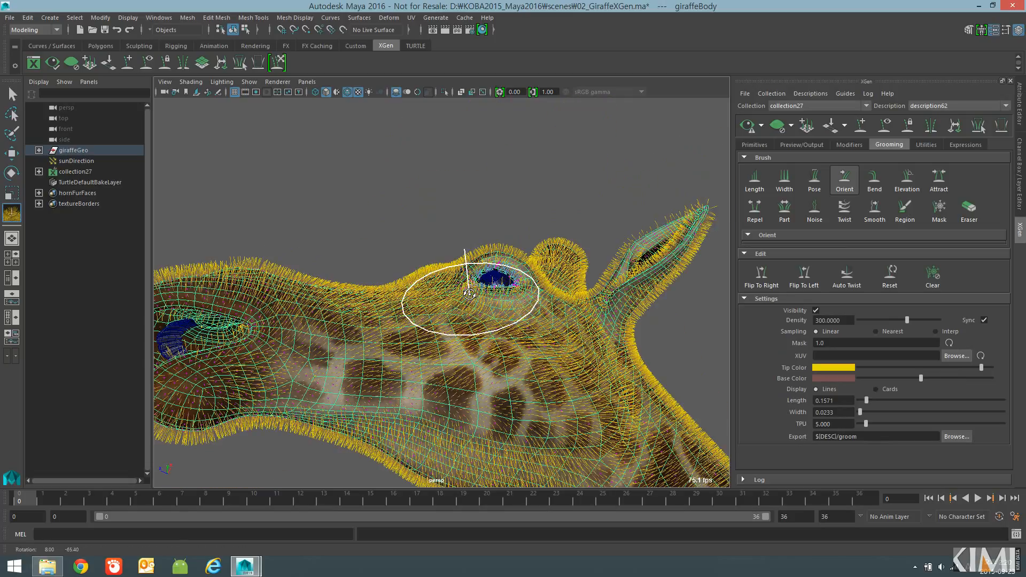
pyautogui.moveTo(366, 340); pyautogui.dragTo(599, 401)
pyautogui.keyDown('alt'); pyautogui.moveTo(513, 346); pyautogui.dragTo(487, 247, button='middle'); pyautogui.keyUp('alt')
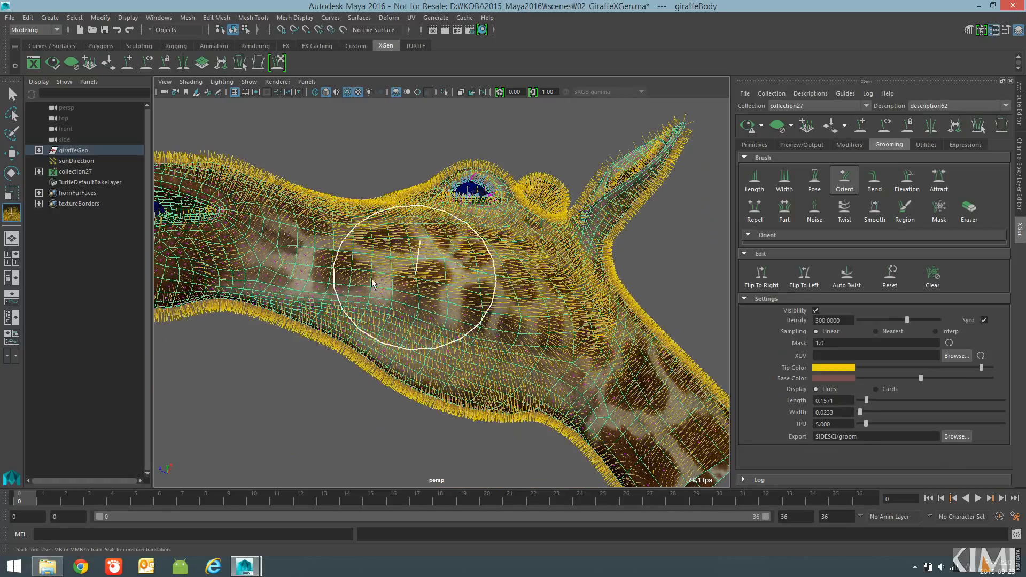
pyautogui.moveTo(267, 267)
pyautogui.mouseDown()
pyautogui.moveTo(480, 348)
pyautogui.moveTo(574, 407)
pyautogui.mouseUp()
pyautogui.moveTo(337, 302)
pyautogui.mouseDown()
pyautogui.moveTo(540, 361)
pyautogui.moveTo(649, 423)
pyautogui.mouseUp()
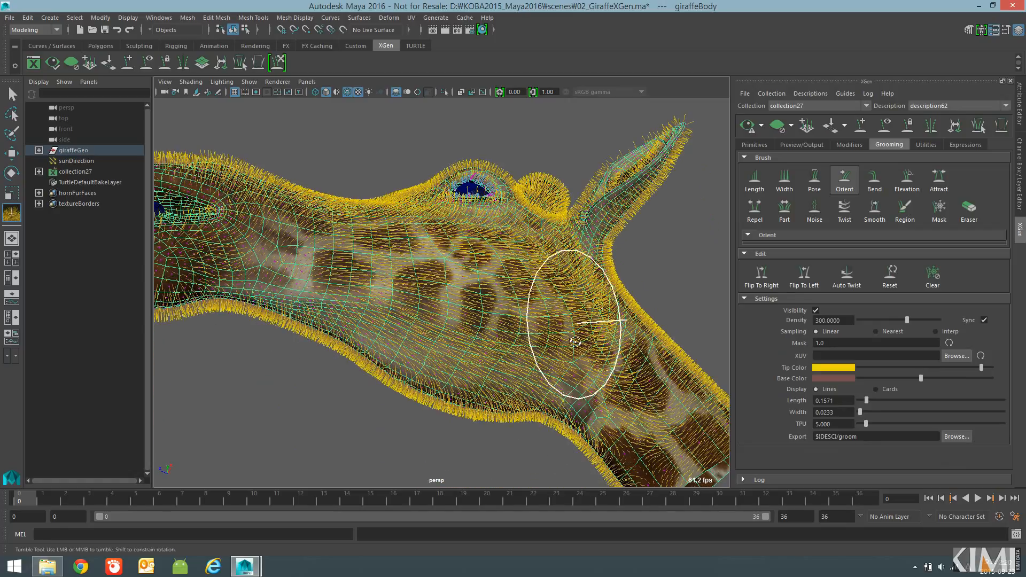
# - Orient the fur from the cheek and jaw down onto the upper neck with long diagonal brush strokes
pyautogui.keyDown('alt'); pyautogui.moveTo(580, 326); pyautogui.dragTo(573, 364); pyautogui.keyUp('alt')
pyautogui.moveTo(374, 282); pyautogui.dragTo(656, 354)
pyautogui.moveTo(407, 270); pyautogui.dragTo(687, 396)
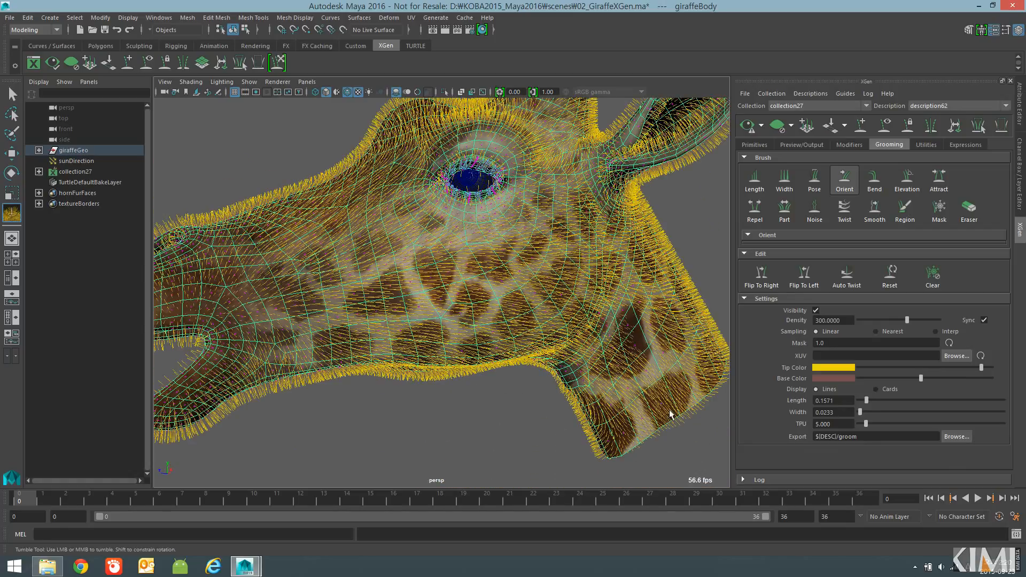
pyautogui.moveTo(532, 293)
pyautogui.mouseDown()
pyautogui.moveTo(632, 390)
pyautogui.moveTo(668, 449)
pyautogui.mouseUp()
pyautogui.moveTo(496, 255)
pyautogui.mouseDown()
pyautogui.moveTo(668, 327)
pyautogui.moveTo(690, 434)
pyautogui.mouseUp()
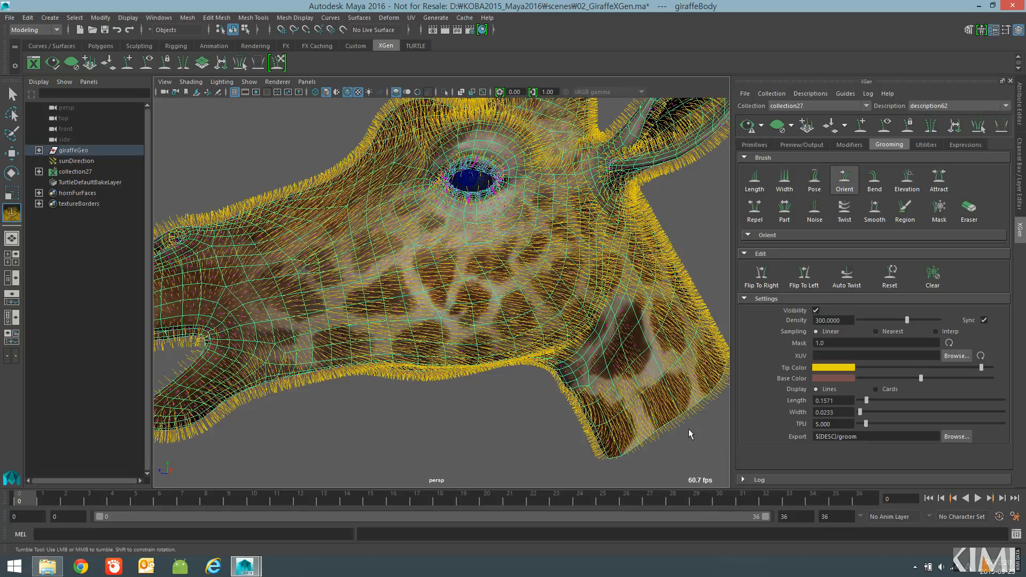
pyautogui.moveTo(489, 248)
pyautogui.mouseDown()
pyautogui.moveTo(577, 250)
pyautogui.moveTo(656, 369)
pyautogui.mouseUp()
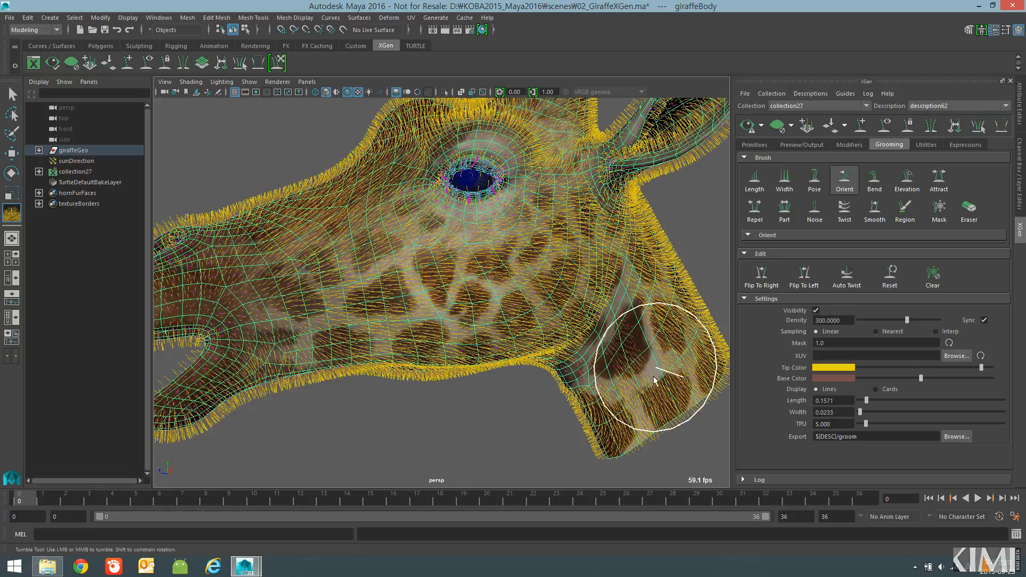
# - Comb the fur behind the ear and on the back of the head downward along the neck
pyautogui.keyDown('alt'); pyautogui.moveTo(550, 352); pyautogui.dragTo(425, 315, button='middle'); pyautogui.keyUp('alt')
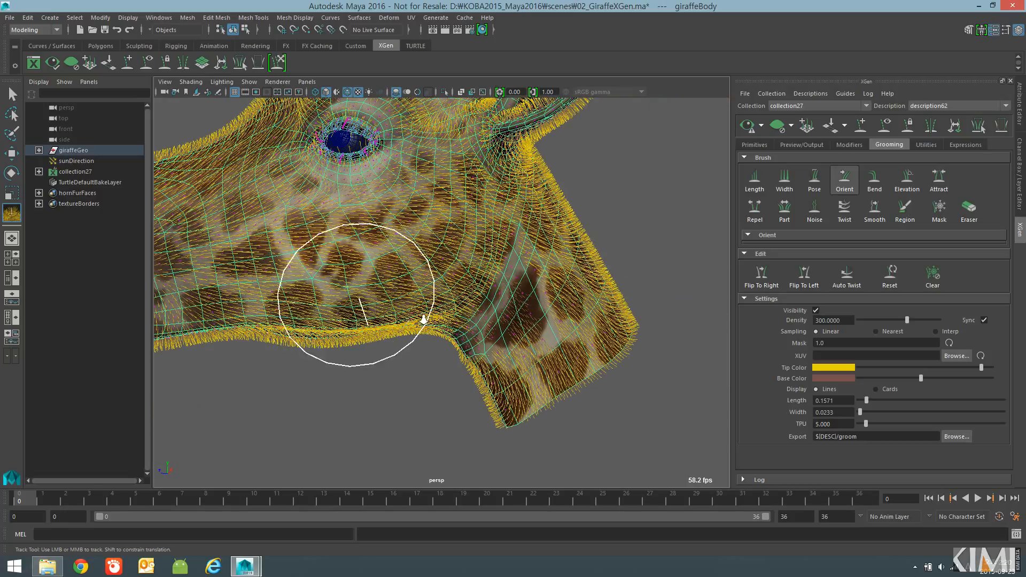
pyautogui.keyDown('alt'); pyautogui.moveTo(425, 318); pyautogui.dragTo(605, 456, button='right'); pyautogui.keyUp('alt')
pyautogui.keyDown('alt'); pyautogui.moveTo(595, 339); pyautogui.dragTo(435, 229, button='right'); pyautogui.keyUp('alt')
pyautogui.moveTo(435, 229)
pyautogui.keyDown('alt'); pyautogui.mouseDown()
pyautogui.moveTo(355, 172)
pyautogui.moveTo(470, 265)
pyautogui.moveTo(630, 332)
pyautogui.moveTo(630, 388)
pyautogui.mouseUp(); pyautogui.keyUp('alt')
pyautogui.keyDown('alt'); pyautogui.moveTo(526, 321); pyautogui.dragTo(550, 219); pyautogui.keyUp('alt')
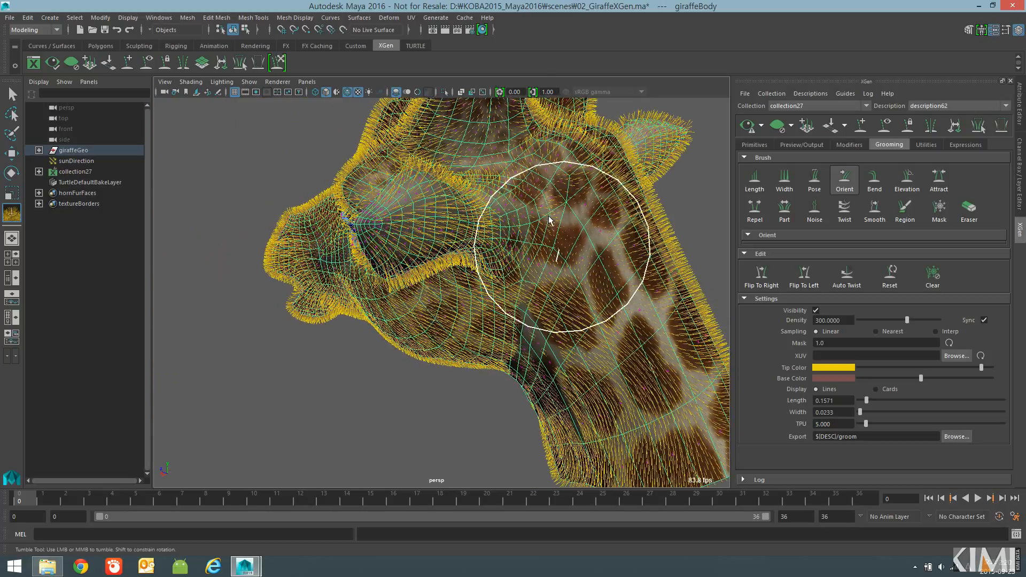
pyautogui.moveTo(573, 174)
pyautogui.mouseDown()
pyautogui.moveTo(630, 435)
pyautogui.moveTo(645, 423)
pyautogui.mouseUp()
pyautogui.moveTo(490, 132); pyautogui.dragTo(614, 284)
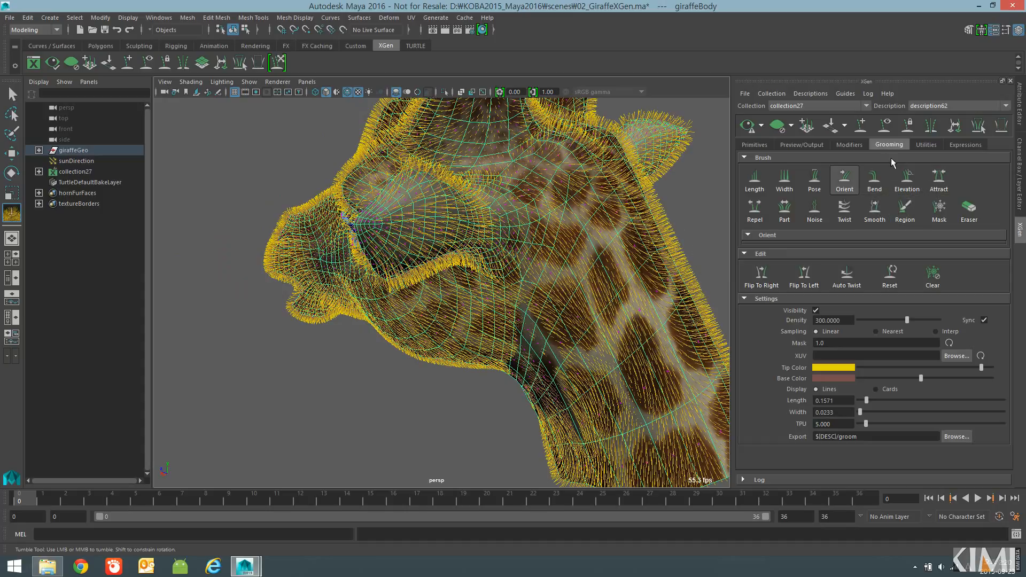
# - Comb the fur around the ear and from the muzzle up over the forehead toward the horns with the Orient brush
pyautogui.keyDown('alt'); pyautogui.moveTo(398, 236); pyautogui.dragTo(390, 223); pyautogui.keyUp('alt')
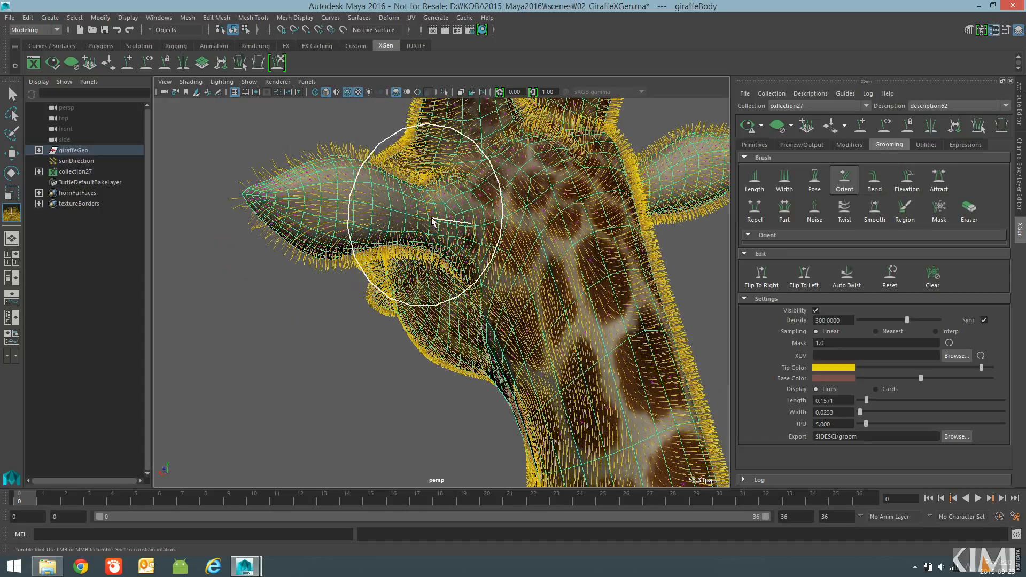
pyautogui.moveTo(271, 198)
pyautogui.keyDown('alt'); pyautogui.mouseDown()
pyautogui.moveTo(524, 214)
pyautogui.moveTo(561, 206)
pyautogui.mouseUp(); pyautogui.keyUp('alt')
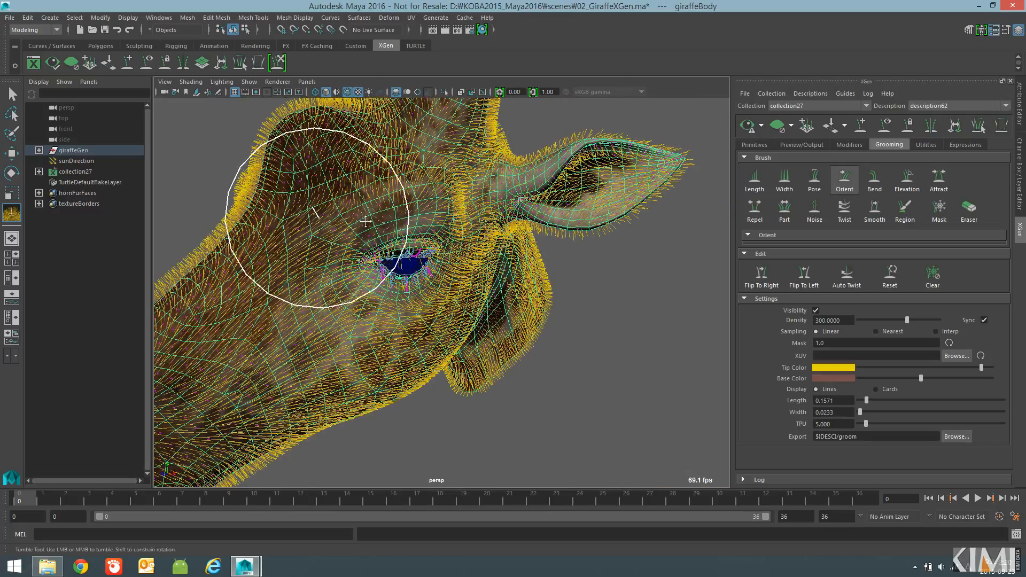
pyautogui.keyDown('alt'); pyautogui.moveTo(294, 286); pyautogui.dragTo(425, 275, button='middle'); pyautogui.keyUp('alt')
pyautogui.keyDown('alt'); pyautogui.moveTo(425, 276); pyautogui.dragTo(378, 308); pyautogui.keyUp('alt')
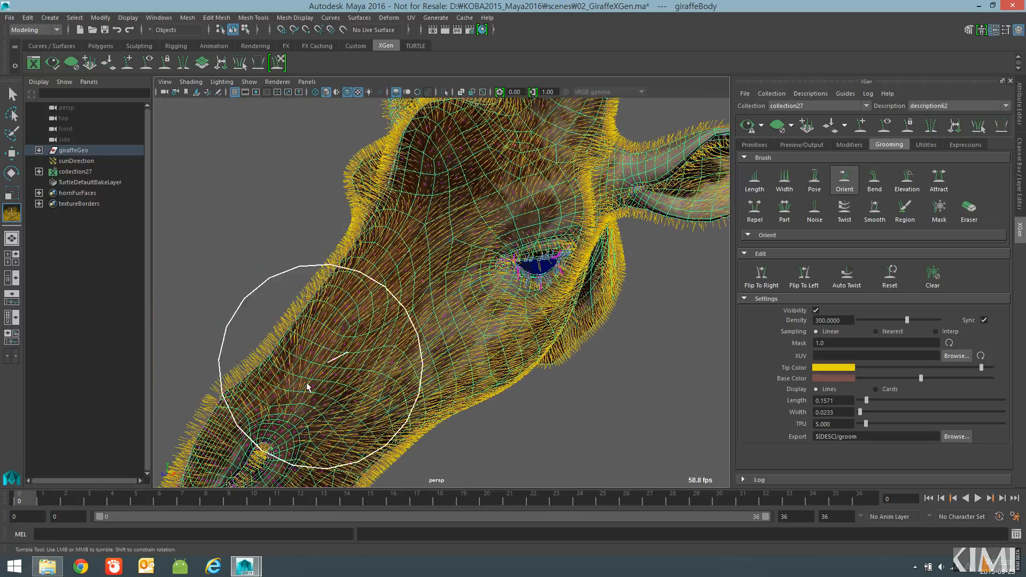
pyautogui.moveTo(456, 200)
pyautogui.keyDown('alt'); pyautogui.mouseDown()
pyautogui.moveTo(502, 202)
pyautogui.moveTo(458, 201)
pyautogui.moveTo(465, 192)
pyautogui.moveTo(427, 326)
pyautogui.moveTo(486, 315)
pyautogui.moveTo(489, 277)
pyautogui.mouseUp(); pyautogui.keyUp('alt')
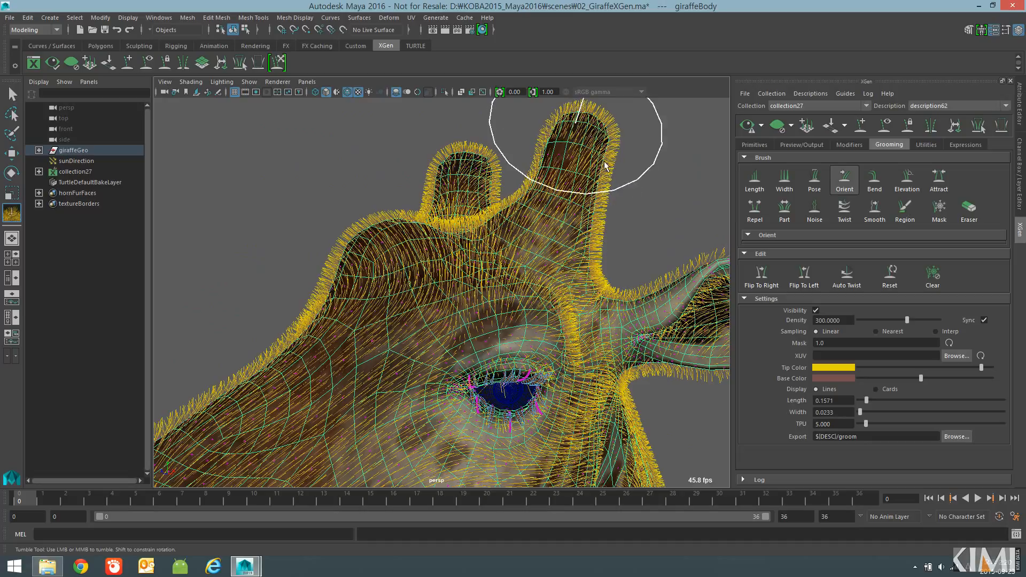
# - Orient the fur on both horns lengthwise, working around their backs and sides down to the bases
pyautogui.moveTo(585, 118)
pyautogui.keyDown('alt'); pyautogui.mouseDown()
pyautogui.moveTo(498, 211)
pyautogui.moveTo(347, 278)
pyautogui.mouseUp(); pyautogui.keyUp('alt')
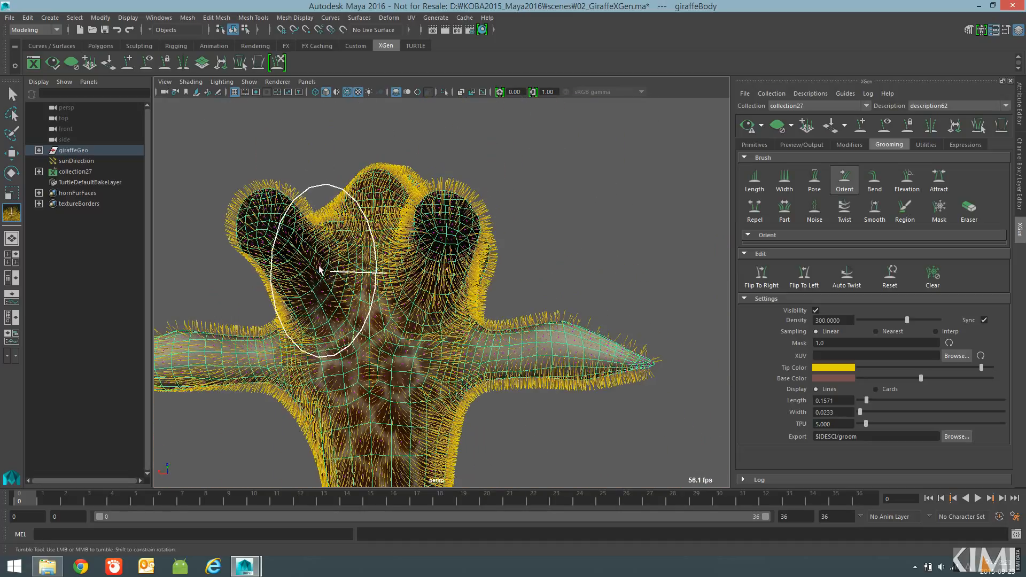
pyautogui.keyDown('alt'); pyautogui.moveTo(291, 280); pyautogui.dragTo(389, 354); pyautogui.keyUp('alt')
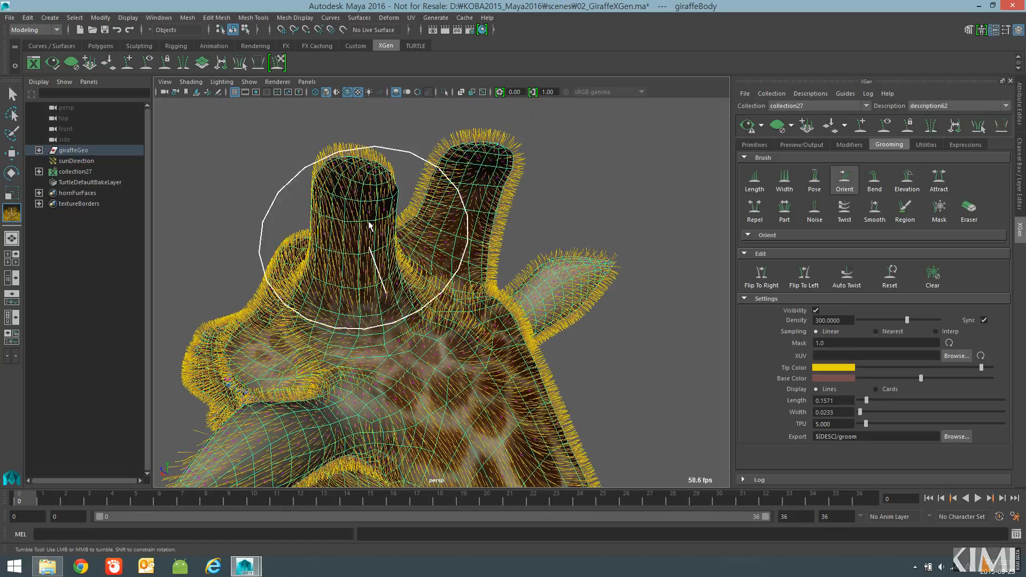
pyautogui.moveTo(332, 270)
pyautogui.keyDown('alt'); pyautogui.mouseDown()
pyautogui.moveTo(394, 320)
pyautogui.moveTo(376, 331)
pyautogui.mouseUp(); pyautogui.keyUp('alt')
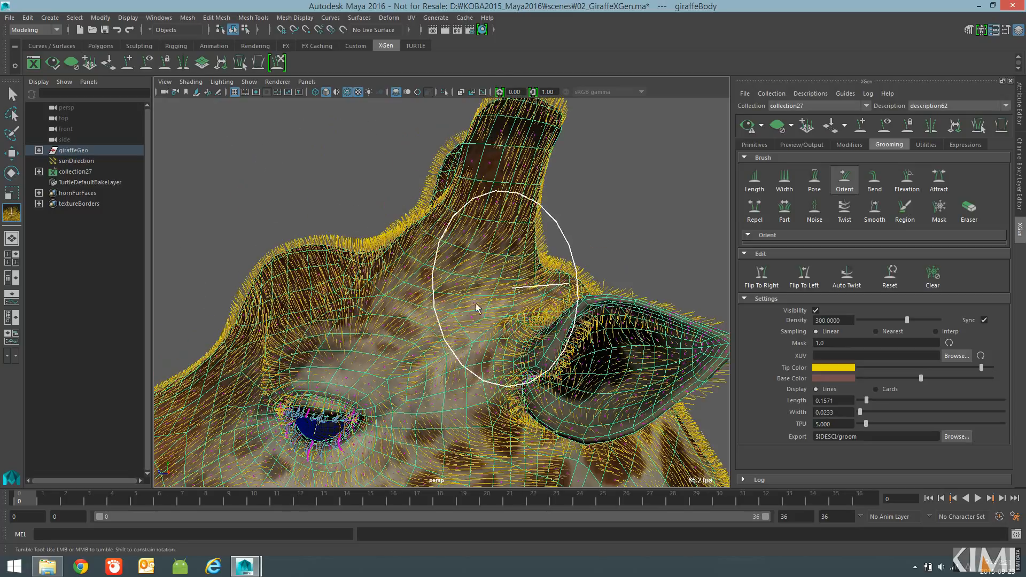
# - Adjust how the fur lies on the cheek, jaw and upper neck with the Elevation brush at Degrees 1.00 and Goal Angle 30.00
pyautogui.keyDown('alt'); pyautogui.moveTo(474, 298); pyautogui.dragTo(378, 347, button='right'); pyautogui.keyUp('alt')
pyautogui.keyDown('alt'); pyautogui.moveTo(302, 363); pyautogui.dragTo(423, 287, button='right'); pyautogui.keyUp('alt')
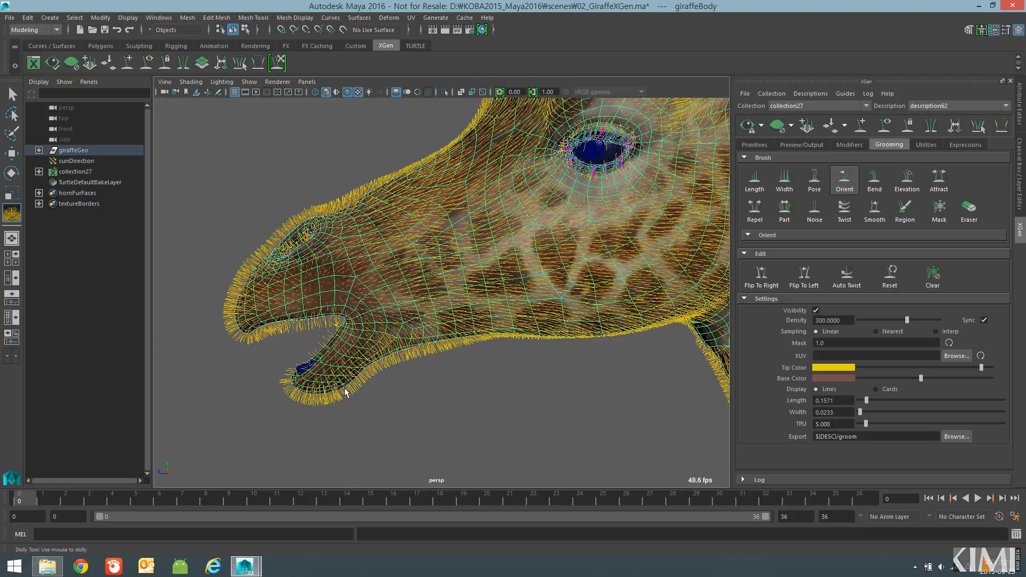
pyautogui.moveTo(505, 219)
pyautogui.keyDown('alt'); pyautogui.mouseDown()
pyautogui.moveTo(415, 329)
pyautogui.moveTo(359, 316)
pyautogui.mouseUp(); pyautogui.keyUp('alt')
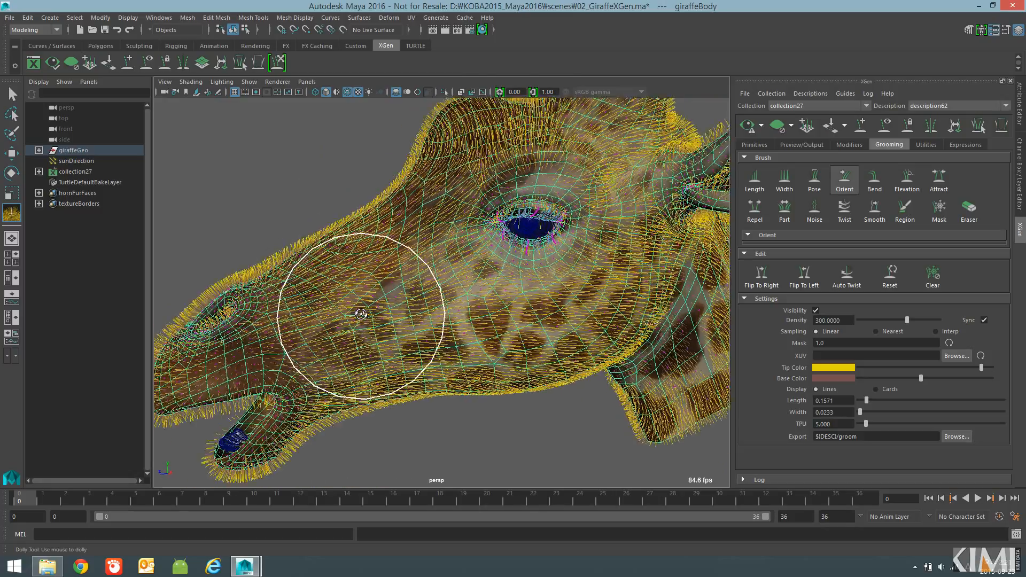
pyautogui.keyDown('alt'); pyautogui.moveTo(465, 291); pyautogui.dragTo(380, 328, button='middle'); pyautogui.keyUp('alt')
pyautogui.keyDown('alt'); pyautogui.moveTo(503, 313); pyautogui.dragTo(690, 266, button='right'); pyautogui.keyUp('alt')
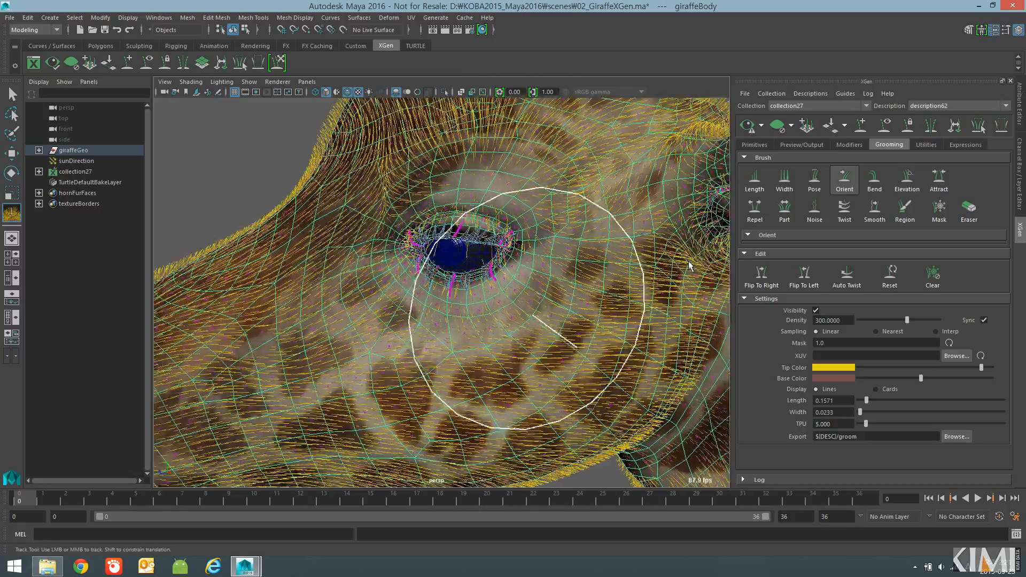
pyautogui.click(907, 182)
pyautogui.keyDown('alt'); pyautogui.moveTo(600, 293); pyautogui.dragTo(435, 245, button='middle'); pyautogui.keyUp('alt')
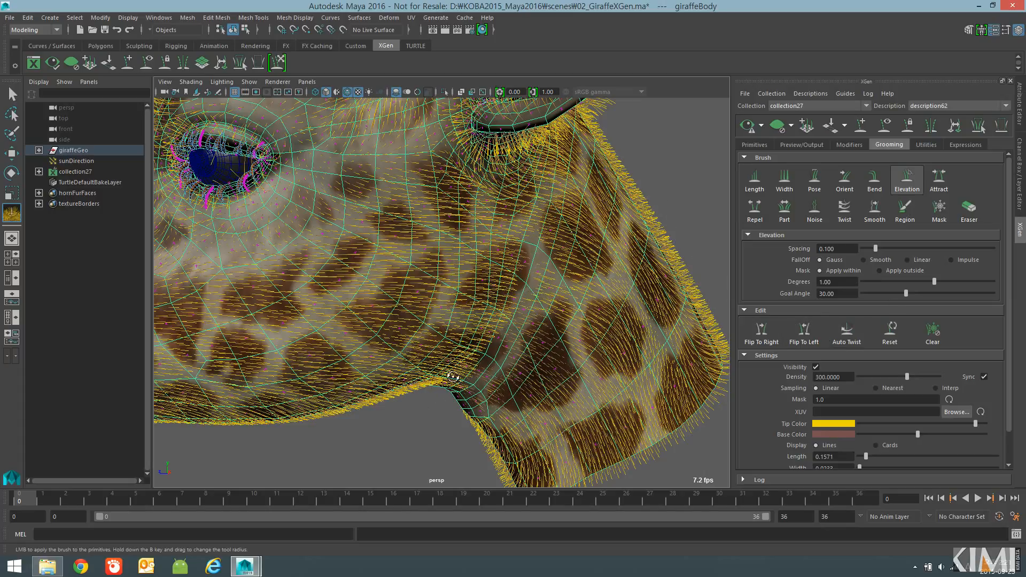
pyautogui.keyDown('alt'); pyautogui.moveTo(500, 368); pyautogui.dragTo(472, 284); pyautogui.keyUp('alt')
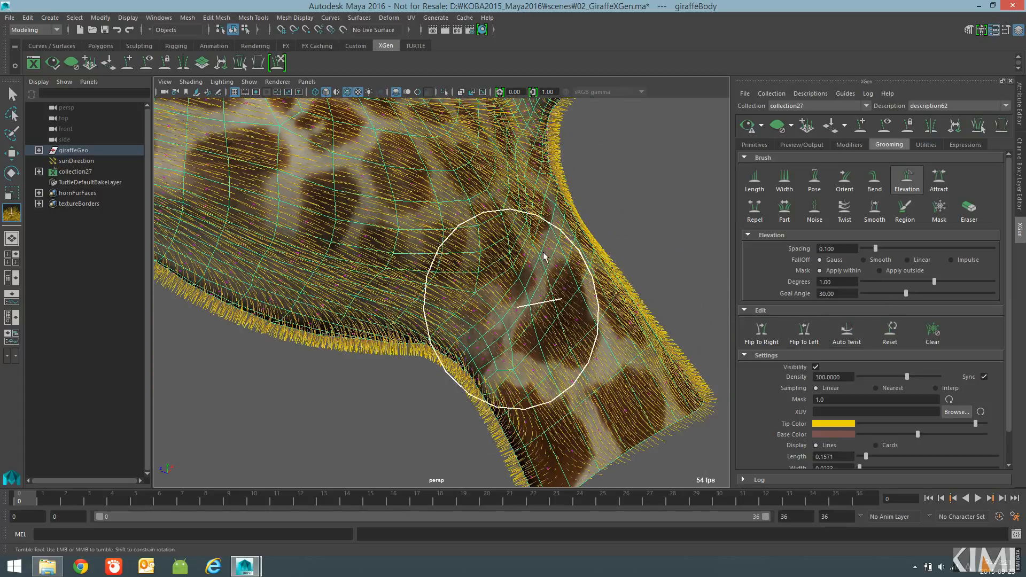
pyautogui.keyDown('alt'); pyautogui.moveTo(449, 208); pyautogui.dragTo(470, 289, button='middle'); pyautogui.keyUp('alt')
pyautogui.keyDown('alt'); pyautogui.moveTo(471, 289); pyautogui.dragTo(412, 286, button='right'); pyautogui.keyUp('alt')
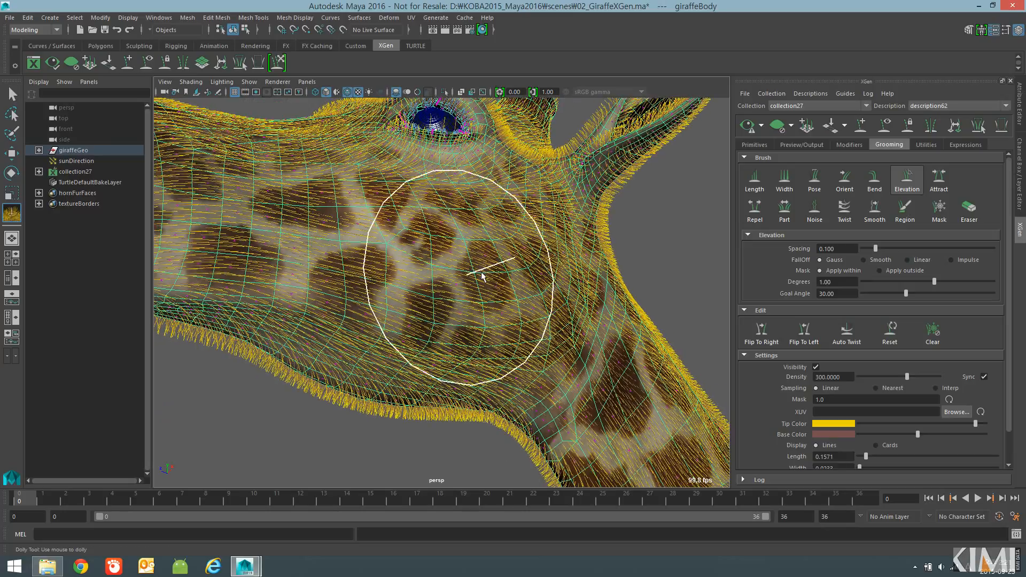
pyautogui.keyDown('alt'); pyautogui.moveTo(510, 218); pyautogui.dragTo(472, 326, button='middle'); pyautogui.keyUp('alt')
pyautogui.keyDown('alt'); pyautogui.moveTo(513, 270); pyautogui.dragTo(481, 324); pyautogui.keyUp('alt')
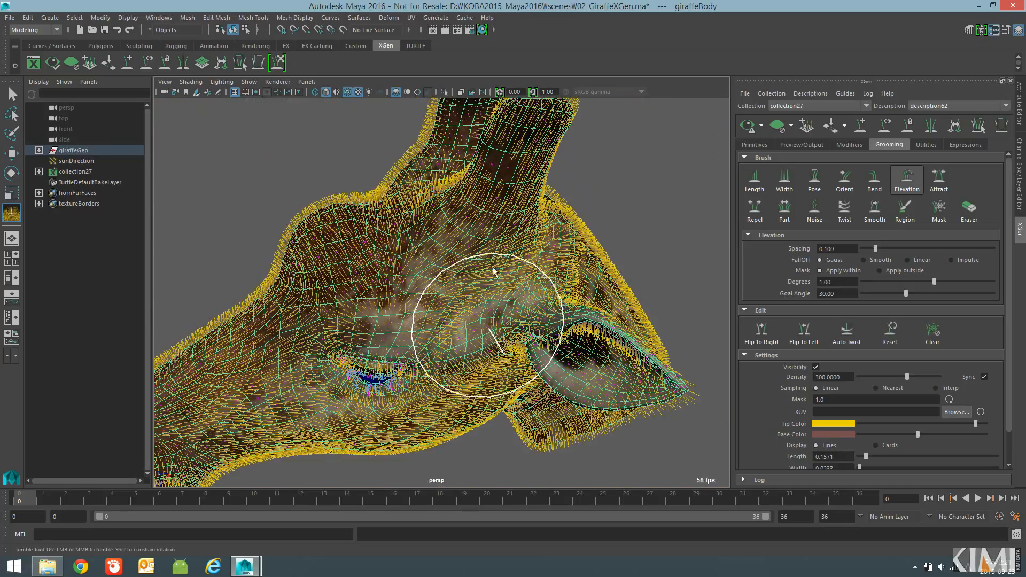
# - Lengthen the fur at the tip of one horn with the Length brush at Increment 0.100 and Goal Length 5.000
pyautogui.keyDown('alt'); pyautogui.moveTo(488, 195); pyautogui.dragTo(427, 294, button='middle'); pyautogui.keyUp('alt')
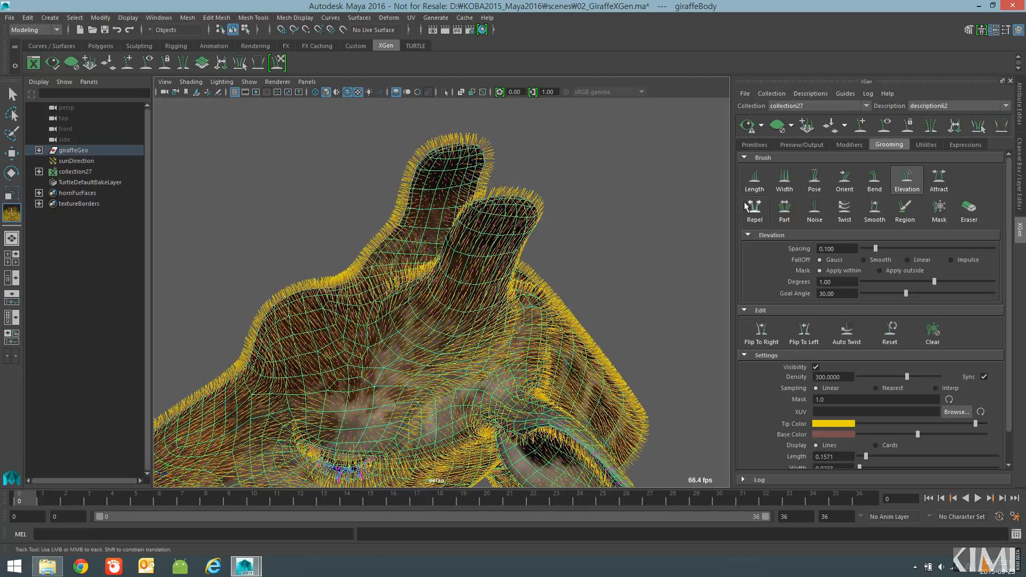
pyautogui.click(756, 182)
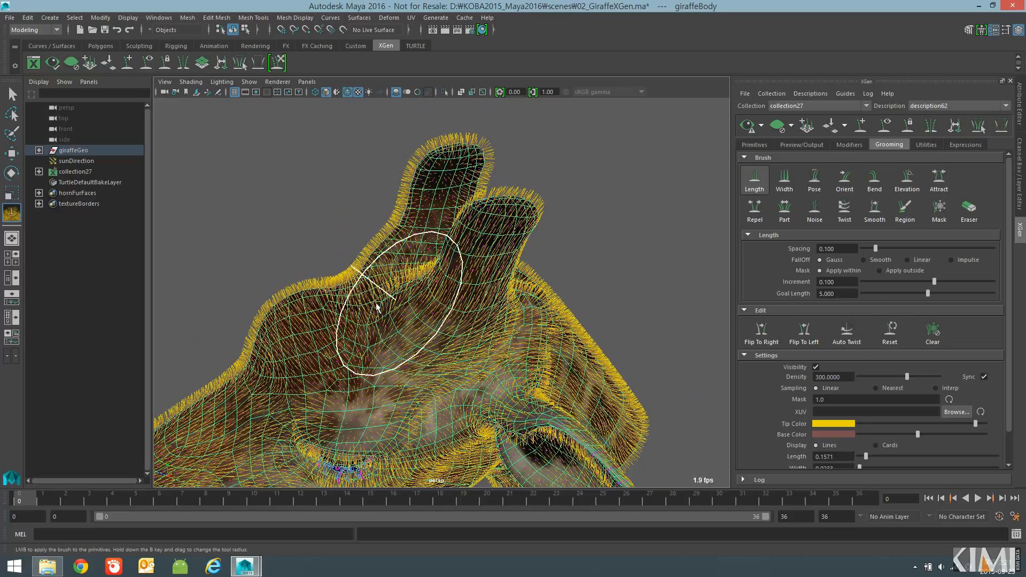
pyautogui.keyDown('alt'); pyautogui.moveTo(376, 308); pyautogui.dragTo(476, 252); pyautogui.keyUp('alt')
pyautogui.moveTo(551, 225)
pyautogui.keyDown('alt'); pyautogui.mouseDown()
pyautogui.moveTo(442, 214)
pyautogui.moveTo(449, 257)
pyautogui.mouseUp(); pyautogui.keyUp('alt')
pyautogui.moveTo(431, 165)
pyautogui.keyDown('alt'); pyautogui.mouseDown()
pyautogui.moveTo(366, 229)
pyautogui.moveTo(368, 181)
pyautogui.mouseUp(); pyautogui.keyUp('alt')
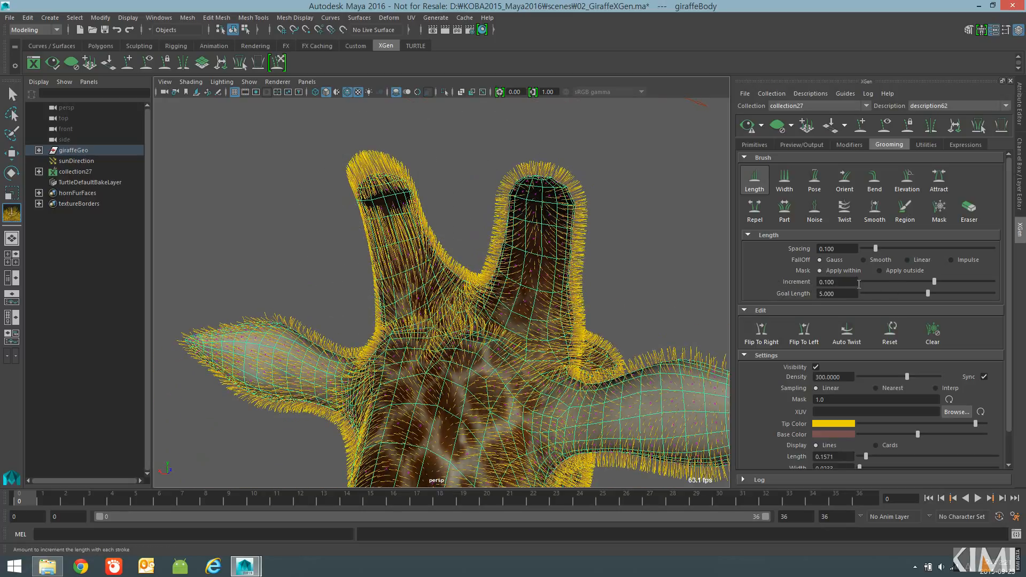
# - Grow the fur on the same horn's tip into a longer tuft, brushing it from the back, side and front
pyautogui.moveTo(471, 214)
pyautogui.keyDown('alt'); pyautogui.mouseDown()
pyautogui.moveTo(394, 201)
pyautogui.moveTo(392, 187)
pyautogui.mouseUp(); pyautogui.keyUp('alt')
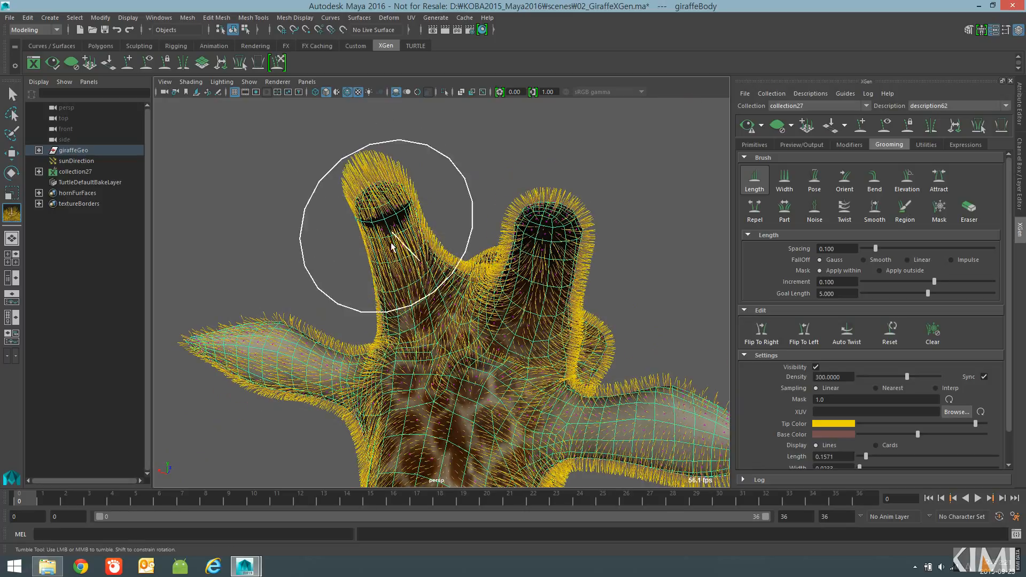
pyautogui.keyDown('alt'); pyautogui.moveTo(393, 235); pyautogui.dragTo(434, 261); pyautogui.keyUp('alt')
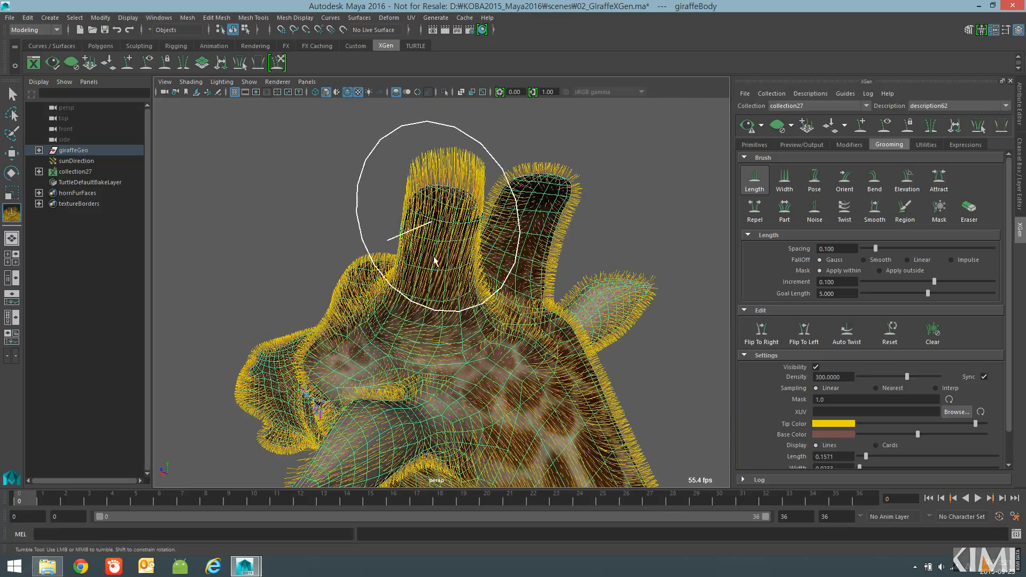
pyautogui.moveTo(432, 202)
pyautogui.keyDown('alt'); pyautogui.mouseDown()
pyautogui.moveTo(423, 206)
pyautogui.moveTo(443, 202)
pyautogui.mouseUp(); pyautogui.keyUp('alt')
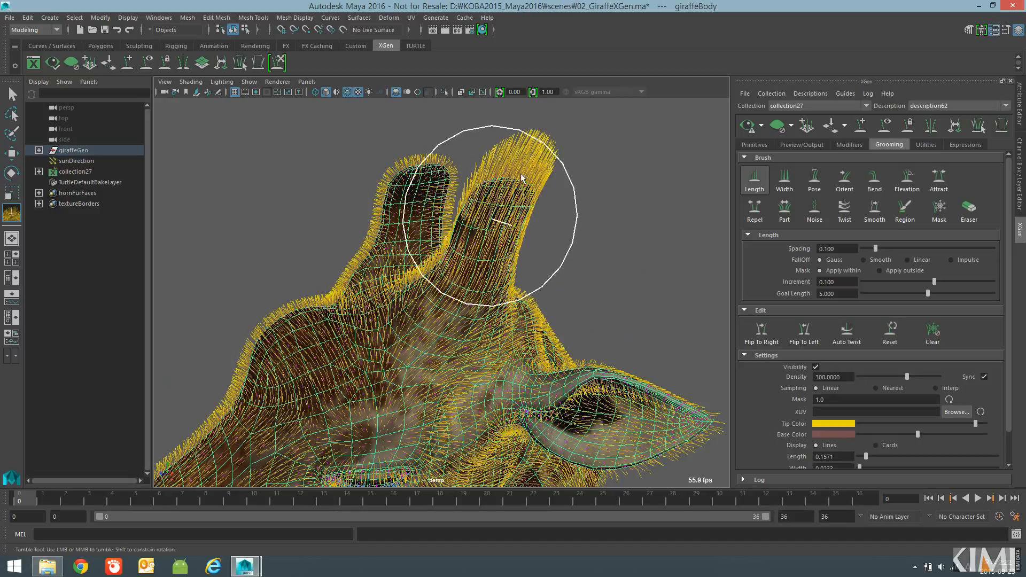
pyautogui.keyDown('alt'); pyautogui.moveTo(508, 239); pyautogui.dragTo(556, 231); pyautogui.keyUp('alt')
pyautogui.keyDown('alt'); pyautogui.moveTo(460, 369); pyautogui.dragTo(412, 345); pyautogui.keyUp('alt')
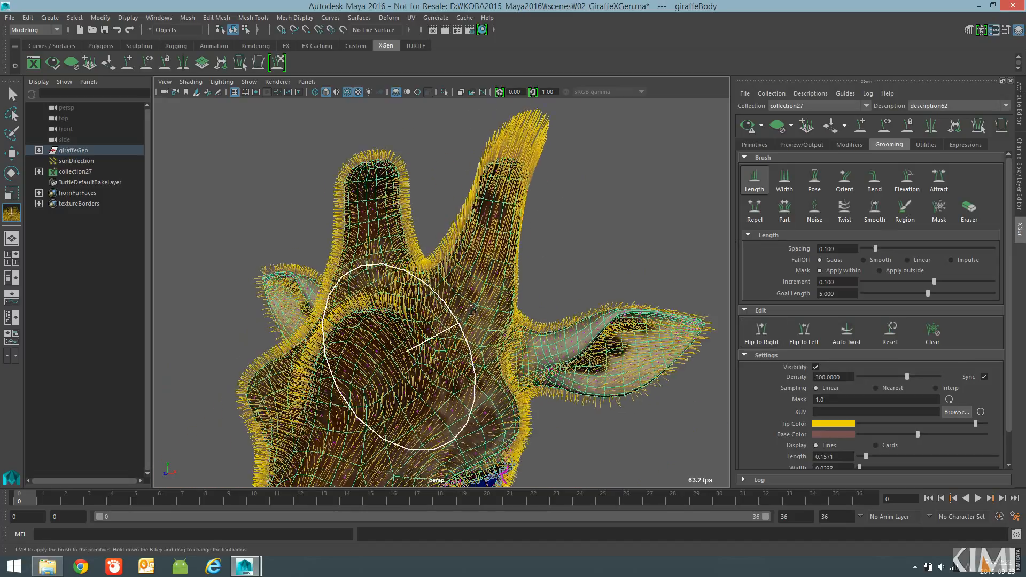
# - Set the Length brush's Goal Length to 0.100 and Increment to -0.407 for shortening fur on the muzzle
pyautogui.keyDown('alt'); pyautogui.moveTo(435, 417); pyautogui.dragTo(545, 293, button='middle'); pyautogui.keyUp('alt')
pyautogui.keyDown('alt'); pyautogui.moveTo(619, 365); pyautogui.dragTo(474, 364, button='right'); pyautogui.keyUp('alt')
pyautogui.keyDown('alt'); pyautogui.moveTo(463, 338); pyautogui.dragTo(457, 314, button='middle'); pyautogui.keyUp('alt')
pyautogui.keyDown('alt'); pyautogui.moveTo(457, 314); pyautogui.dragTo(419, 350); pyautogui.keyUp('alt')
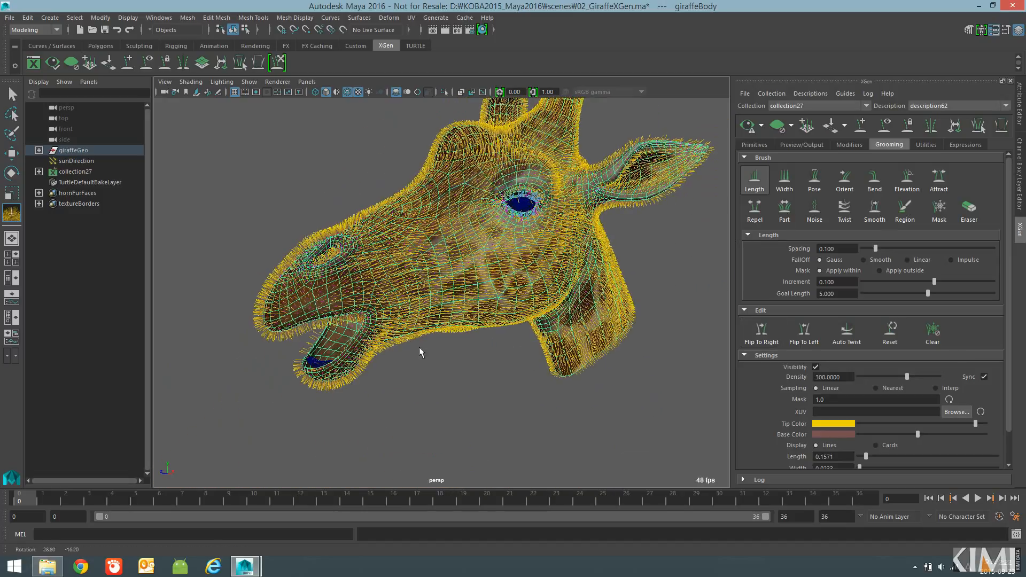
pyautogui.keyDown('alt'); pyautogui.moveTo(419, 351); pyautogui.dragTo(459, 321, button='right'); pyautogui.keyUp('alt')
pyautogui.keyDown('alt'); pyautogui.moveTo(268, 275); pyautogui.dragTo(374, 294, button='middle'); pyautogui.keyUp('alt')
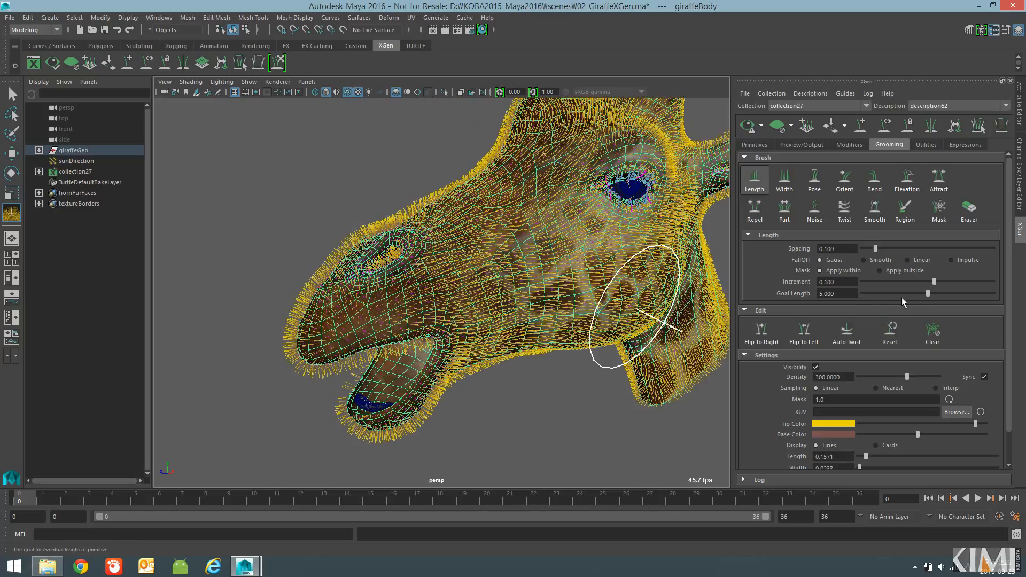
pyautogui.click(865, 293)
pyautogui.moveTo(935, 281); pyautogui.dragTo(900, 283)
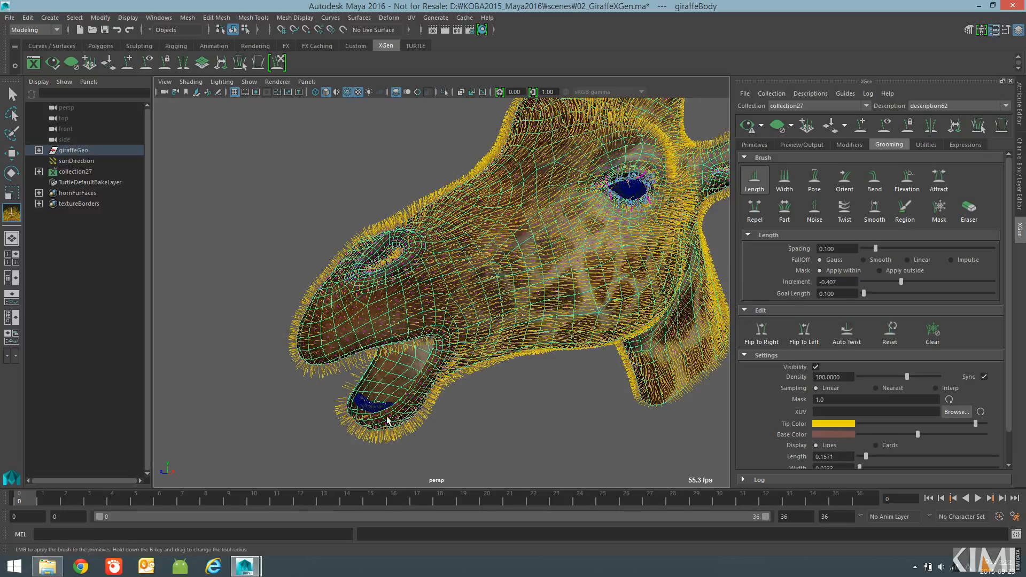
# - Shorten the fur around the giraffe's nose, lips and chin with the Length brush
pyautogui.moveTo(428, 379)
pyautogui.keyDown('alt'); pyautogui.mouseDown()
pyautogui.moveTo(424, 344)
pyautogui.moveTo(366, 321)
pyautogui.mouseUp(); pyautogui.keyUp('alt')
pyautogui.keyDown('alt'); pyautogui.moveTo(453, 286); pyautogui.dragTo(660, 277); pyautogui.keyUp('alt')
pyautogui.keyDown('alt'); pyautogui.moveTo(459, 264); pyautogui.dragTo(413, 287); pyautogui.keyUp('alt')
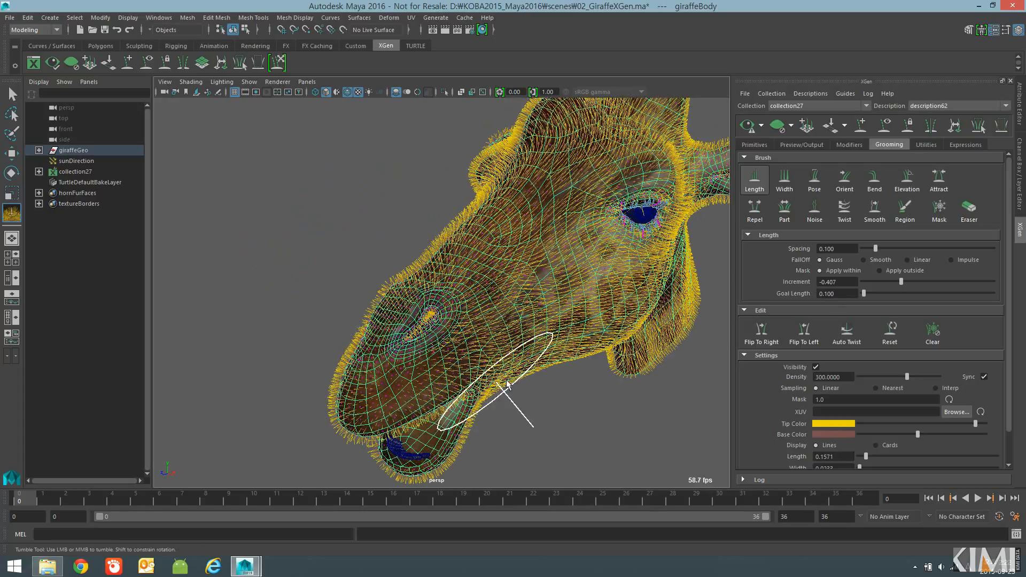
# - Mirror the groomed fur to the other half of the giraffe's head with Flip To Right
pyautogui.moveTo(532, 425)
pyautogui.keyDown('alt'); pyautogui.mouseDown()
pyautogui.moveTo(419, 236)
pyautogui.moveTo(537, 279)
pyautogui.mouseUp(); pyautogui.keyUp('alt')
pyautogui.keyDown('alt'); pyautogui.moveTo(538, 279); pyautogui.dragTo(500, 284, button='right'); pyautogui.keyUp('alt')
pyautogui.keyDown('alt'); pyautogui.moveTo(499, 283); pyautogui.dragTo(615, 276); pyautogui.keyUp('alt')
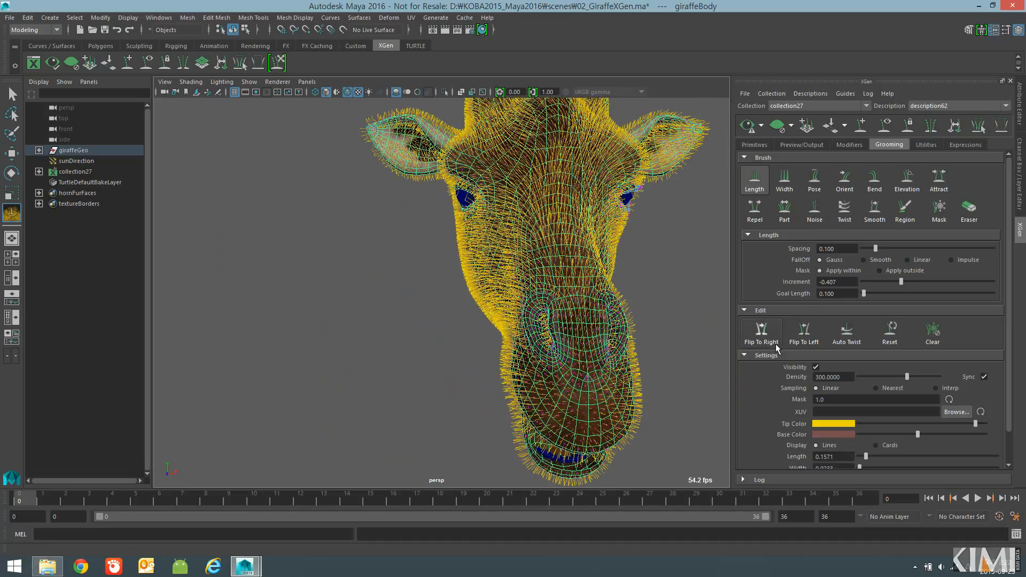
pyautogui.click(762, 332)
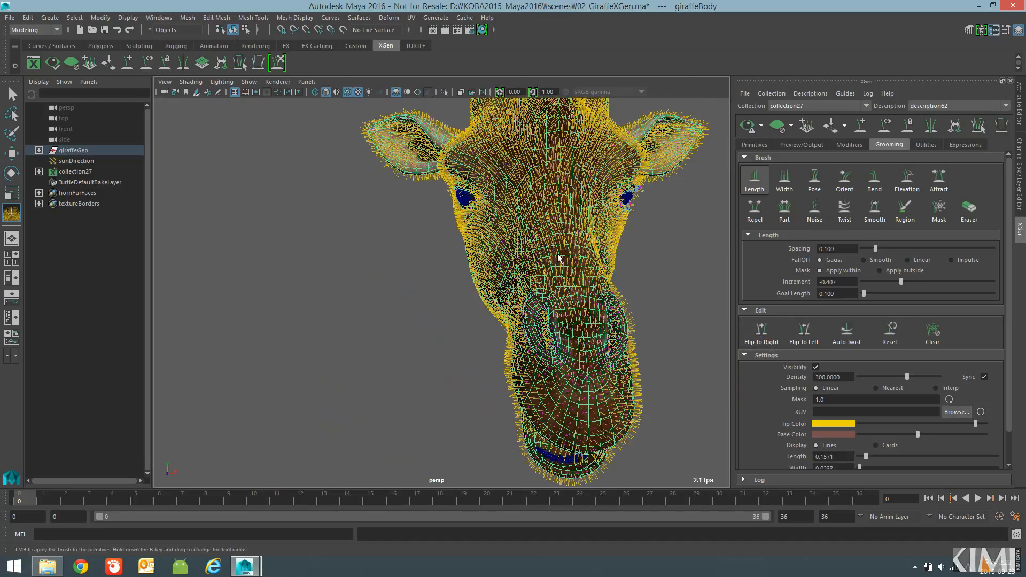
# - Generate the XGen preview of the fur and examine it around the cheek and eye
pyautogui.keyDown('alt'); pyautogui.moveTo(528, 249); pyautogui.dragTo(543, 328, button='right'); pyautogui.keyUp('alt')
pyautogui.keyDown('alt'); pyautogui.moveTo(543, 328); pyautogui.dragTo(378, 287); pyautogui.keyUp('alt')
pyautogui.keyDown('alt'); pyautogui.moveTo(378, 286); pyautogui.dragTo(587, 325, button='right'); pyautogui.keyUp('alt')
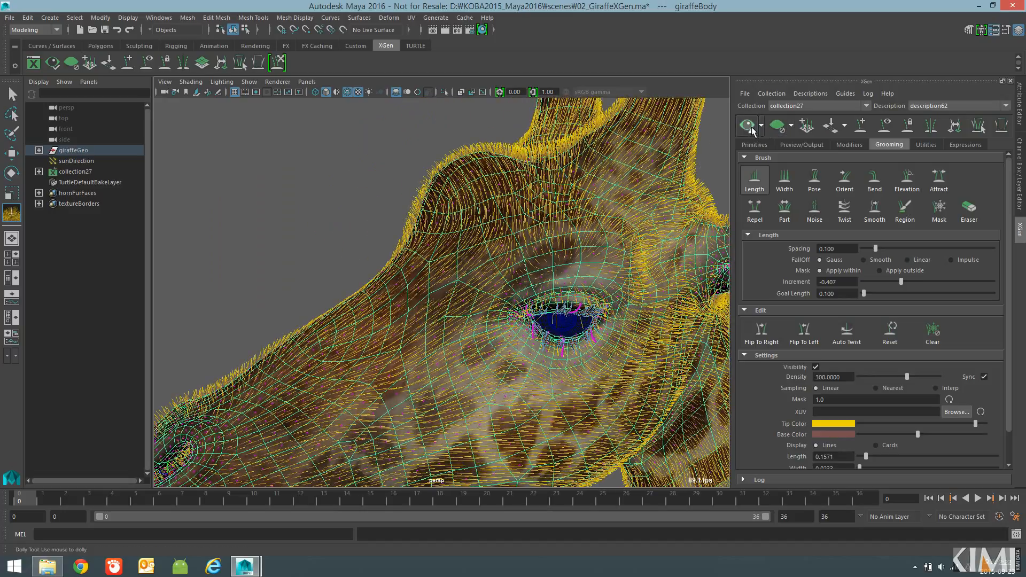
pyautogui.keyDown('alt'); pyautogui.moveTo(485, 305); pyautogui.dragTo(446, 271, button='middle'); pyautogui.keyUp('alt')
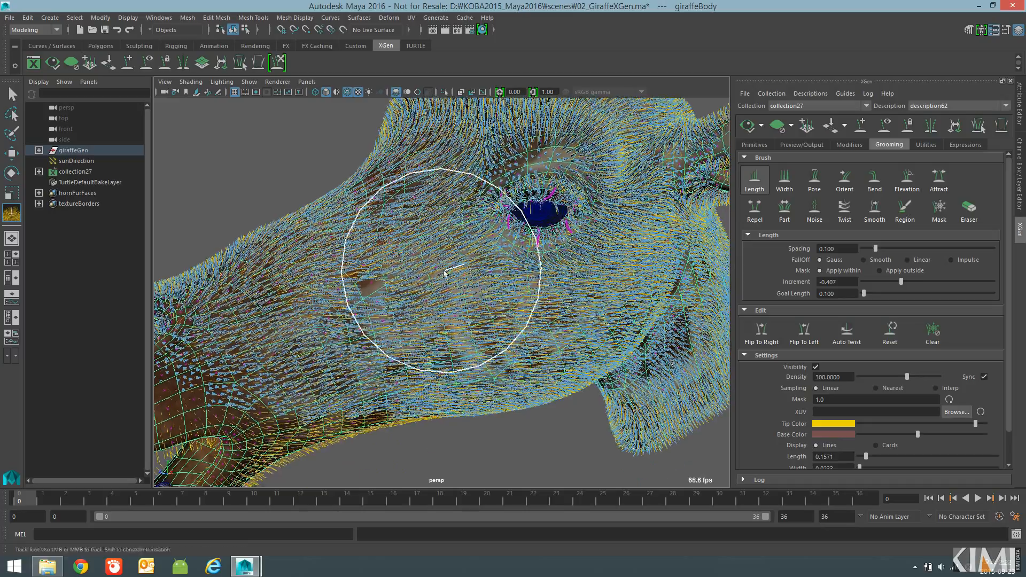
pyautogui.keyDown('alt'); pyautogui.moveTo(447, 271); pyautogui.dragTo(472, 161, button='right'); pyautogui.keyUp('alt')
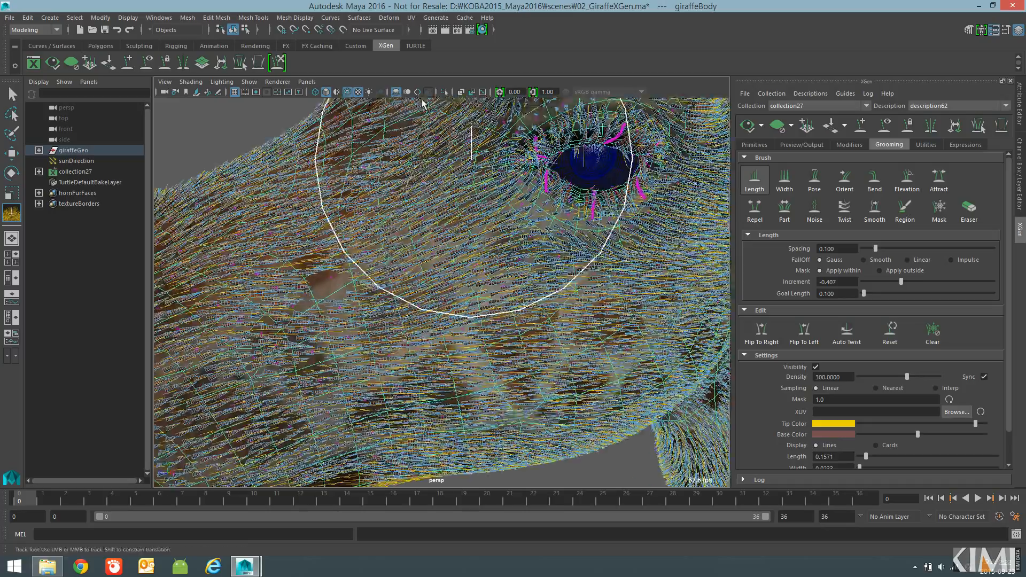
# - Turn off the wireframe overlay and the groom's Visibility, and examine the previewed fur on the head and cheek
pyautogui.click(348, 92)
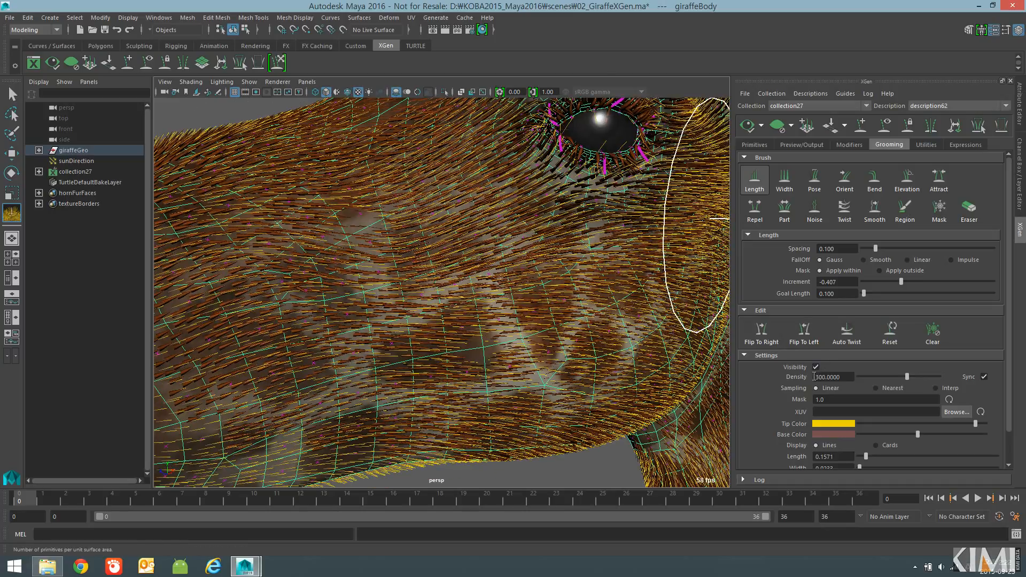
pyautogui.click(816, 367)
pyautogui.moveTo(481, 332)
pyautogui.keyDown('alt'); pyautogui.mouseDown()
pyautogui.moveTo(470, 332)
pyautogui.moveTo(472, 348)
pyautogui.mouseUp(); pyautogui.keyUp('alt')
pyautogui.keyDown('alt'); pyautogui.moveTo(472, 349); pyautogui.dragTo(331, 321, button='right'); pyautogui.keyUp('alt')
pyautogui.moveTo(422, 322)
pyautogui.keyDown('alt'); pyautogui.mouseDown()
pyautogui.moveTo(506, 326)
pyautogui.moveTo(432, 313)
pyautogui.mouseUp(); pyautogui.keyUp('alt')
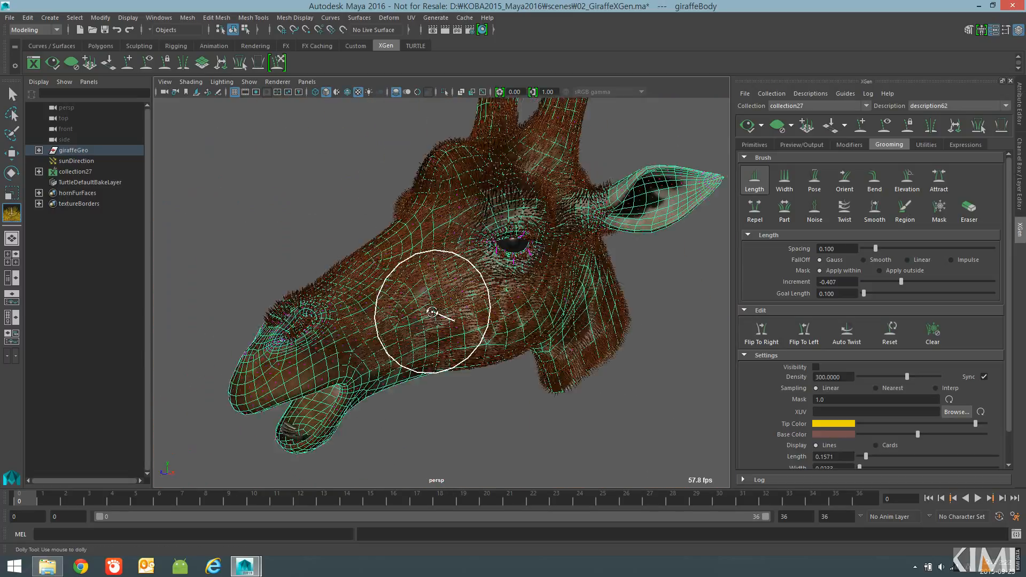
pyautogui.moveTo(433, 312)
pyautogui.keyDown('alt'); pyautogui.mouseDown(button='right')
pyautogui.moveTo(385, 294)
pyautogui.moveTo(608, 302)
pyautogui.moveTo(673, 278)
pyautogui.mouseUp(button='right'); pyautogui.keyUp('alt')
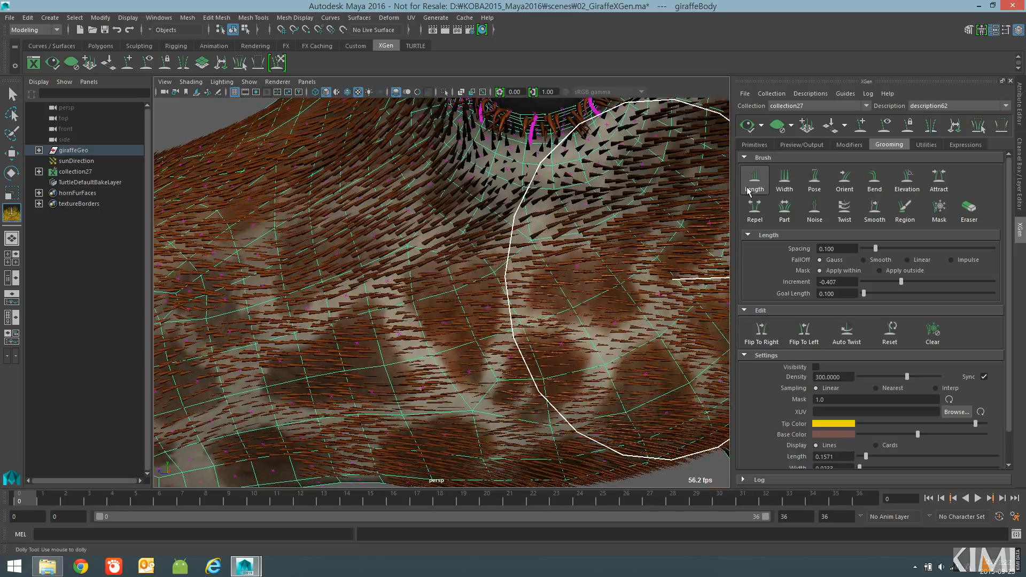
# - Update the XGen preview from the close-up cheek view and inspect its coverage on the face and neck
pyautogui.moveTo(470, 298)
pyautogui.keyDown('alt'); pyautogui.mouseDown(button='right')
pyautogui.moveTo(500, 321)
pyautogui.moveTo(614, 339)
pyautogui.moveTo(398, 328)
pyautogui.moveTo(492, 339)
pyautogui.moveTo(419, 342)
pyautogui.mouseUp(button='right'); pyautogui.keyUp('alt')
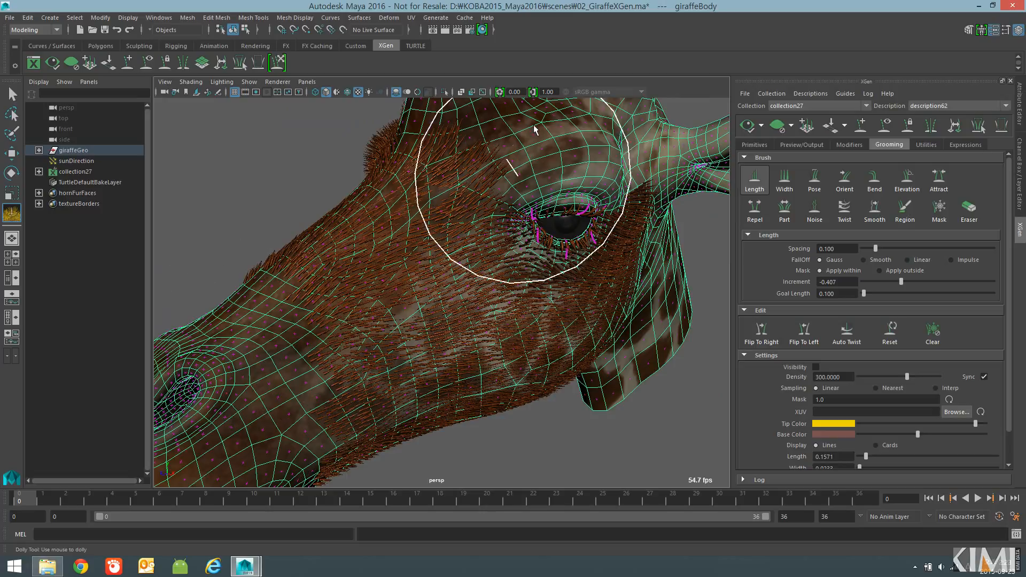
pyautogui.moveTo(650, 306)
pyautogui.keyDown('alt'); pyautogui.mouseDown()
pyautogui.moveTo(578, 303)
pyautogui.moveTo(482, 198)
pyautogui.moveTo(406, 279)
pyautogui.moveTo(518, 282)
pyautogui.moveTo(430, 276)
pyautogui.mouseUp(); pyautogui.keyUp('alt')
pyautogui.keyDown('alt'); pyautogui.moveTo(430, 276); pyautogui.dragTo(686, 171, button='right'); pyautogui.keyUp('alt')
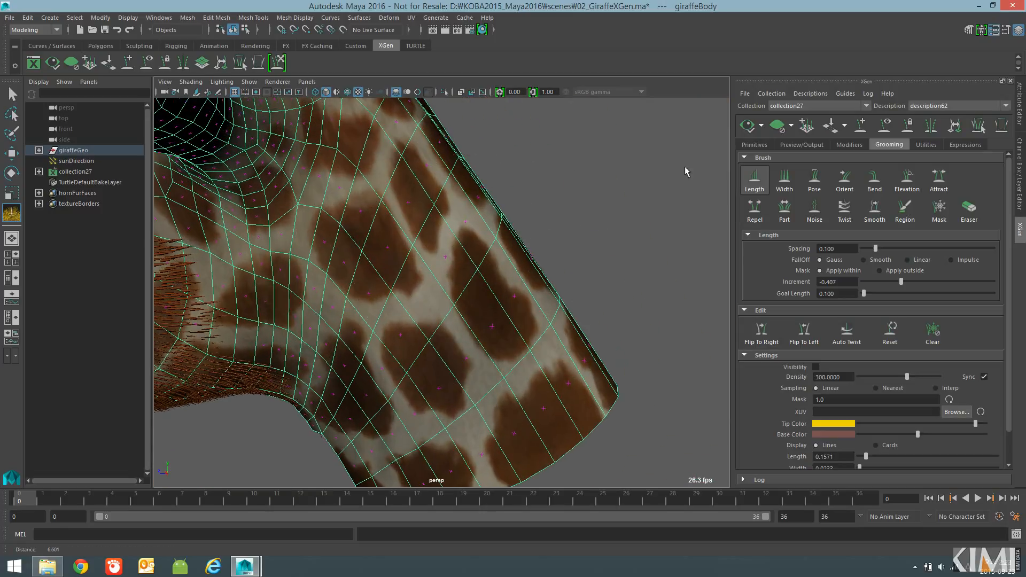
# - Refresh the XGen preview in the neck close-up and examine which areas of the cheek, neck and head it covers
pyautogui.click(748, 125)
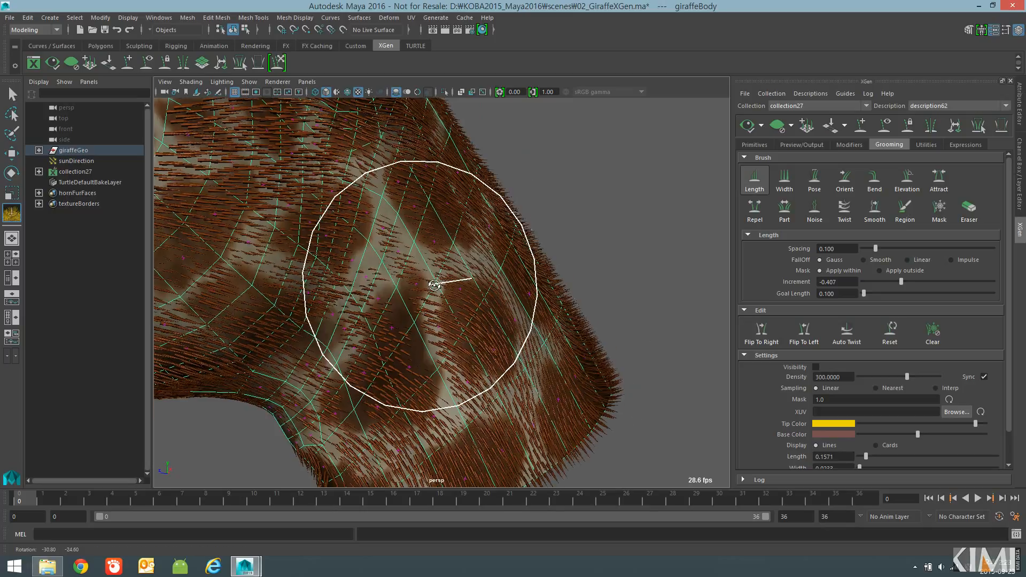
pyautogui.keyDown('alt'); pyautogui.moveTo(435, 354); pyautogui.dragTo(369, 249, button='right'); pyautogui.keyUp('alt')
pyautogui.keyDown('alt'); pyautogui.moveTo(369, 249); pyautogui.dragTo(556, 280, button='middle'); pyautogui.keyUp('alt')
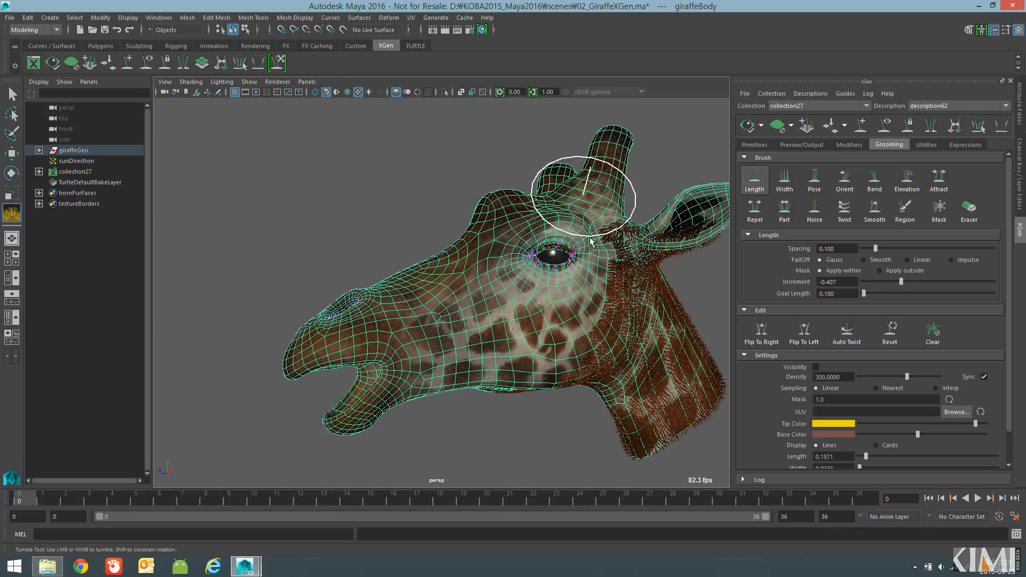
pyautogui.keyDown('alt'); pyautogui.moveTo(541, 302); pyautogui.dragTo(417, 315); pyautogui.keyUp('alt')
pyautogui.keyDown('alt'); pyautogui.moveTo(417, 315); pyautogui.dragTo(529, 337, button='right'); pyautogui.keyUp('alt')
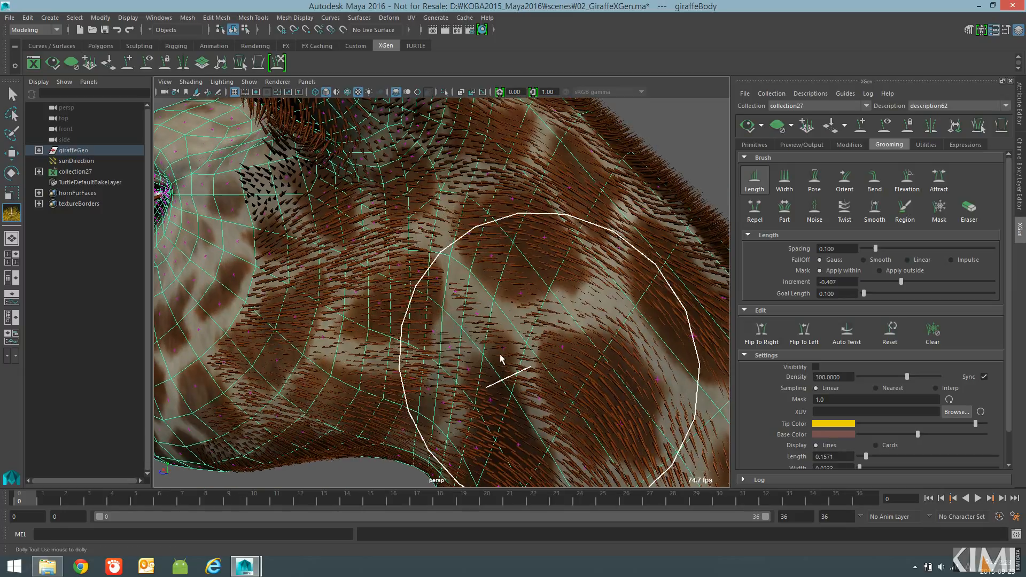
pyautogui.keyDown('alt'); pyautogui.moveTo(467, 230); pyautogui.dragTo(366, 298, button='right'); pyautogui.keyUp('alt')
pyautogui.keyDown('alt'); pyautogui.moveTo(366, 298); pyautogui.dragTo(476, 313); pyautogui.keyUp('alt')
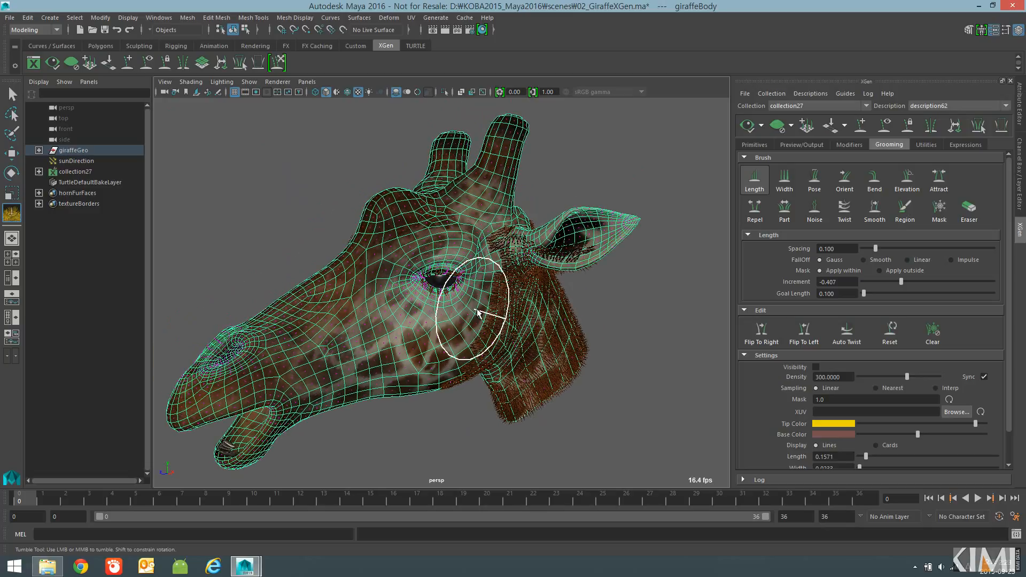
# - Frame the whole giraffe head, update the XGen preview and examine the fur from the front
pyautogui.moveTo(541, 328)
pyautogui.keyDown('alt'); pyautogui.mouseDown()
pyautogui.moveTo(523, 321)
pyautogui.moveTo(550, 327)
pyautogui.mouseUp(); pyautogui.keyUp('alt')
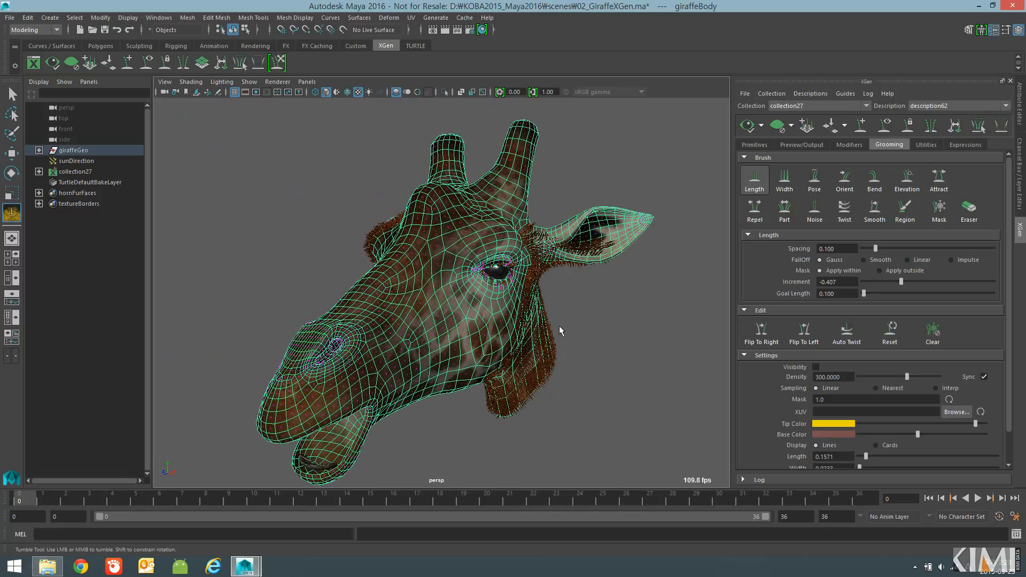
pyautogui.keyDown('alt'); pyautogui.moveTo(562, 338); pyautogui.dragTo(512, 343, button='right'); pyautogui.keyUp('alt')
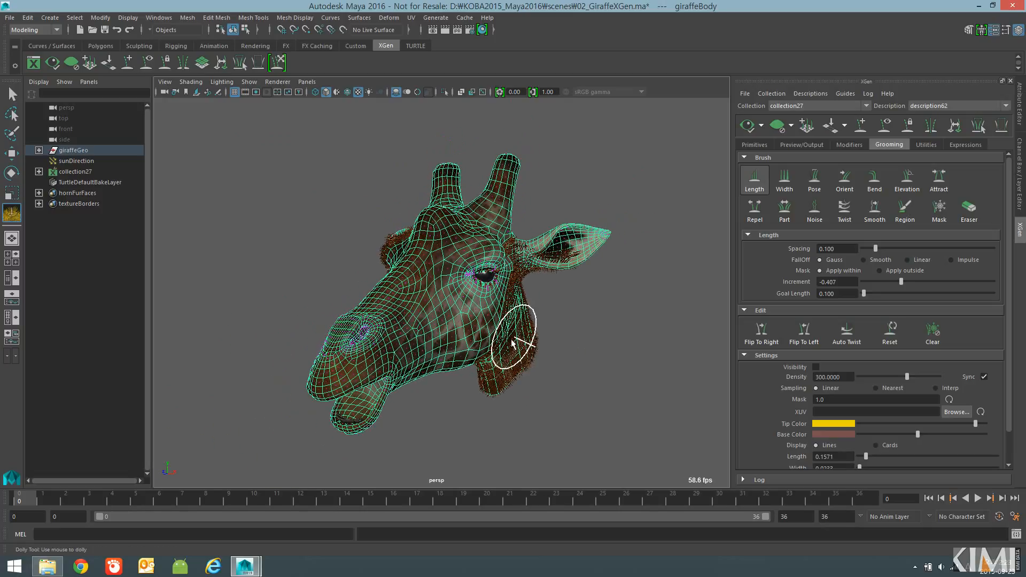
pyautogui.moveTo(408, 316)
pyautogui.keyDown('alt'); pyautogui.mouseDown(button='right')
pyautogui.moveTo(476, 321)
pyautogui.moveTo(526, 301)
pyautogui.mouseUp(button='right'); pyautogui.keyUp('alt')
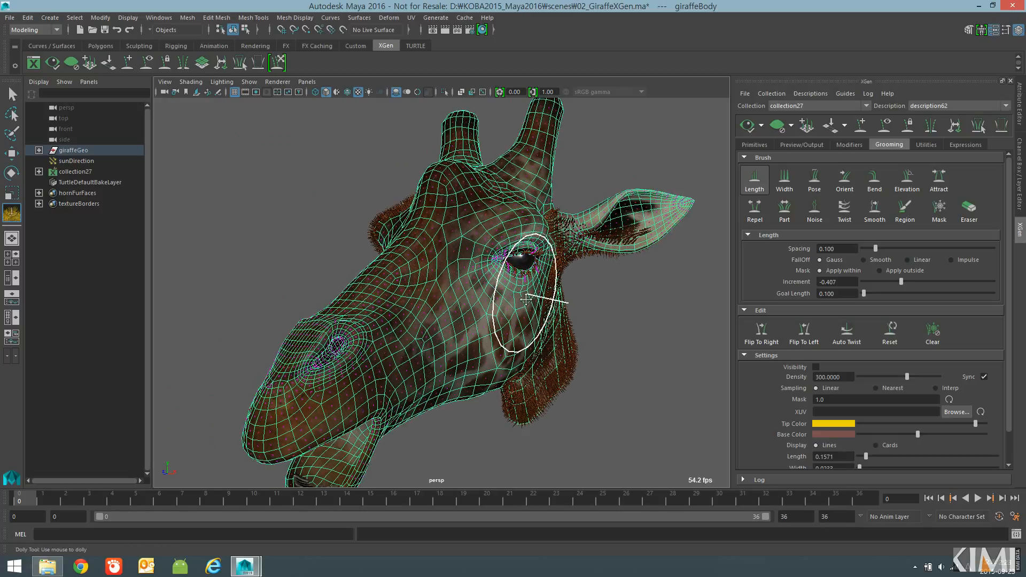
pyautogui.keyDown('alt'); pyautogui.moveTo(526, 300); pyautogui.dragTo(526, 309, button='middle'); pyautogui.keyUp('alt')
pyautogui.click(753, 123)
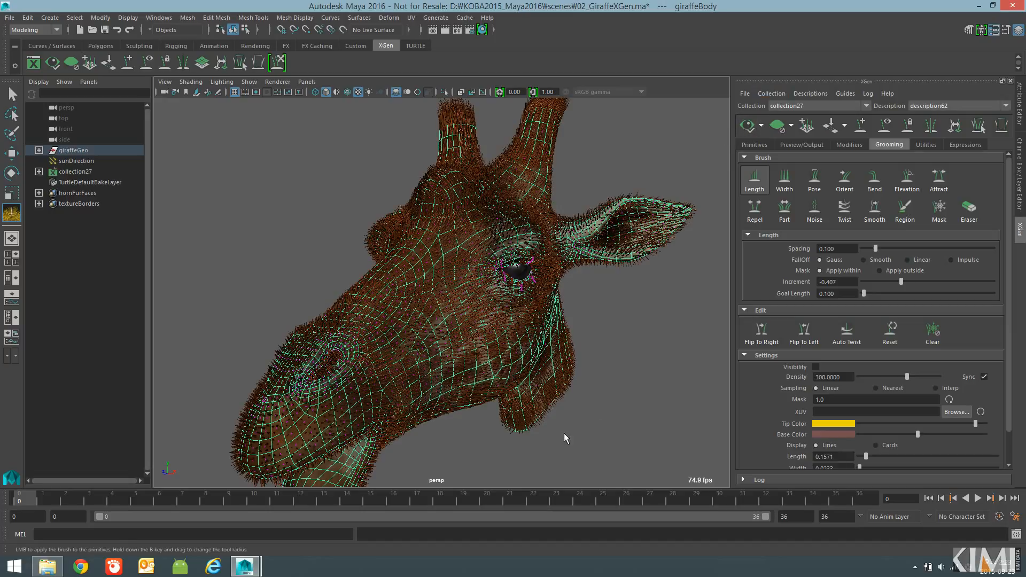
pyautogui.keyDown('alt'); pyautogui.moveTo(566, 438); pyautogui.dragTo(530, 429); pyautogui.keyUp('alt')
# - Clear the XGen preview and turn on the groom's Visibility to examine the groomed hairs across the head
pyautogui.click(780, 127)
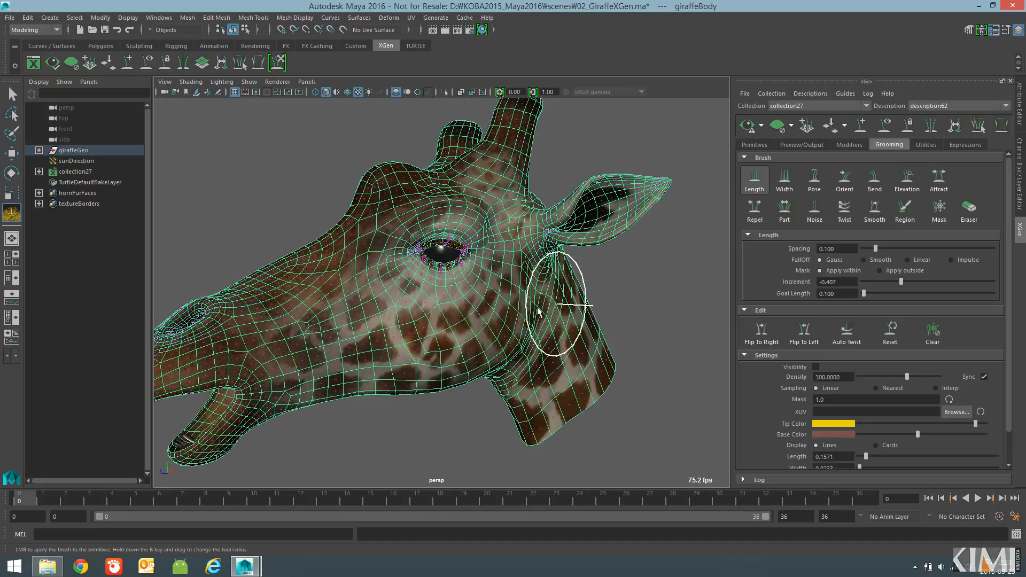
pyautogui.keyDown('alt'); pyautogui.moveTo(555, 305); pyautogui.dragTo(516, 302); pyautogui.keyUp('alt')
pyautogui.keyDown('alt'); pyautogui.moveTo(515, 302); pyautogui.dragTo(695, 323, button='right'); pyautogui.keyUp('alt')
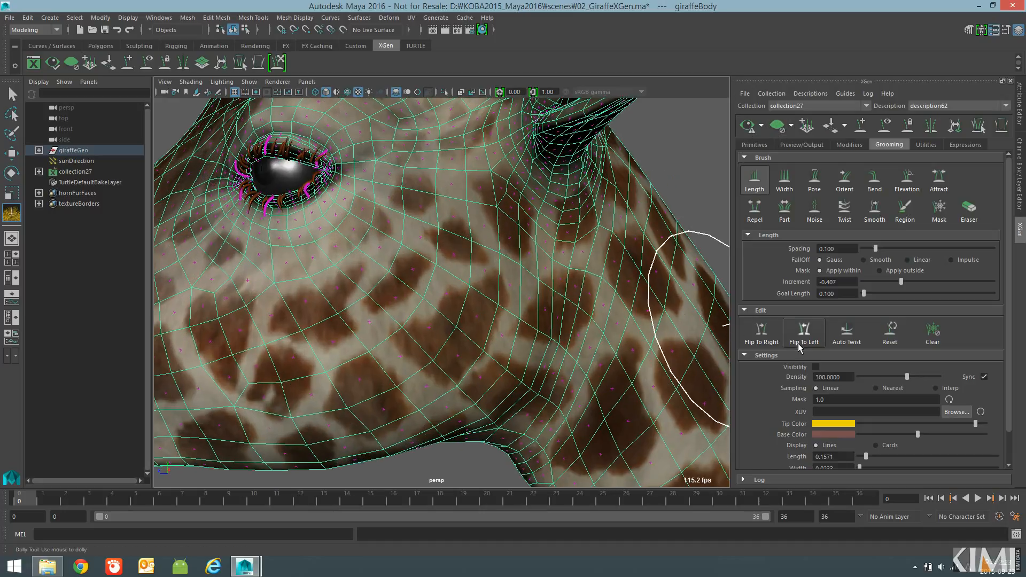
pyautogui.click(817, 367)
pyautogui.keyDown('alt'); pyautogui.moveTo(537, 313); pyautogui.dragTo(440, 293, button='right'); pyautogui.keyUp('alt')
pyautogui.keyDown('alt'); pyautogui.moveTo(440, 293); pyautogui.dragTo(486, 305); pyautogui.keyUp('alt')
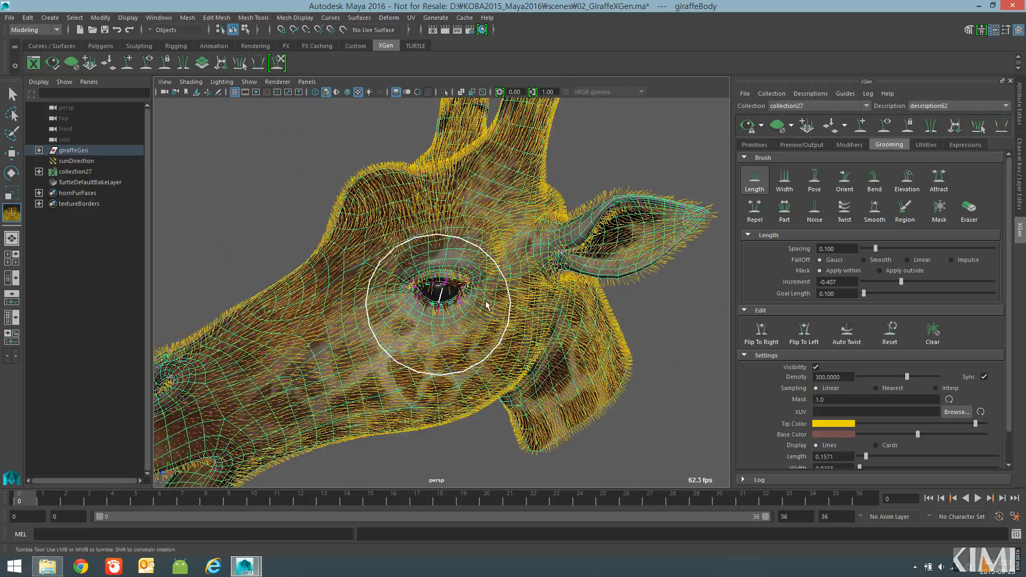
# - Turn off the groom's Visibility, regenerate the XGen preview for the head and inspect the cheek and neck fur
pyautogui.click(816, 366)
pyautogui.click(747, 126)
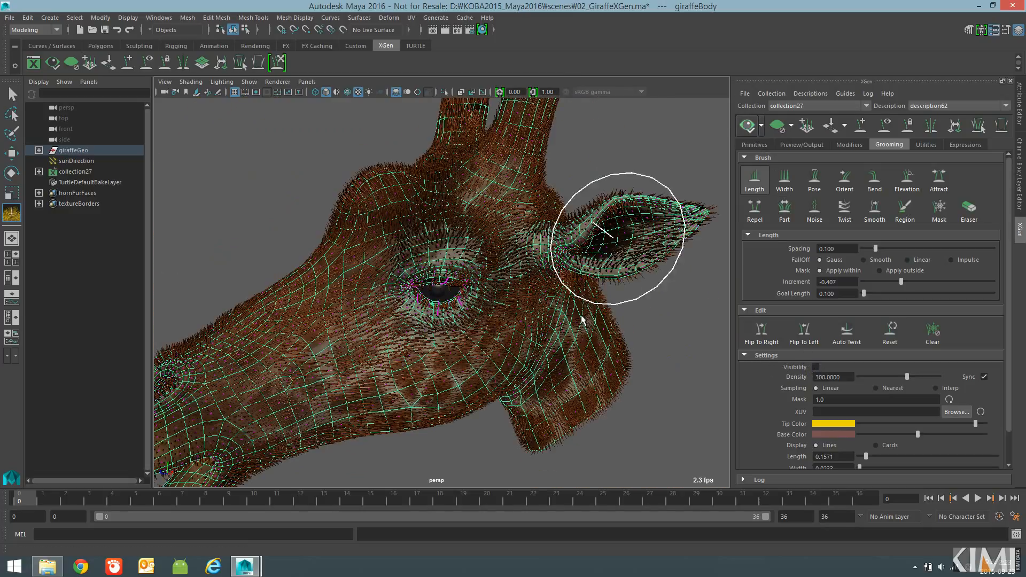
pyautogui.moveTo(537, 400)
pyautogui.keyDown('alt'); pyautogui.mouseDown(button='right')
pyautogui.moveTo(561, 360)
pyautogui.moveTo(597, 364)
pyautogui.mouseUp(button='right'); pyautogui.keyUp('alt')
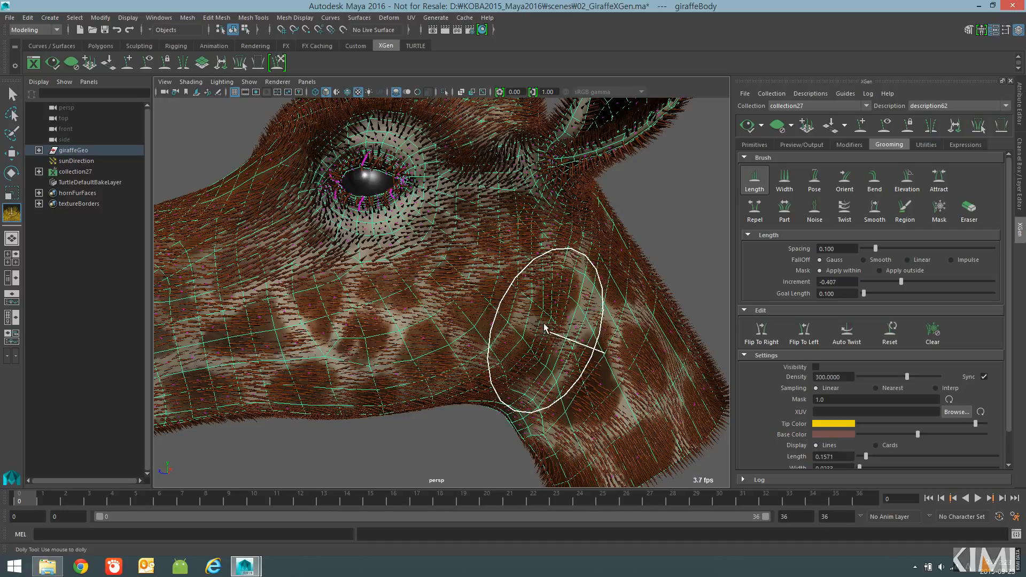
pyautogui.keyDown('alt'); pyautogui.moveTo(461, 216); pyautogui.dragTo(458, 259, button='right'); pyautogui.keyUp('alt')
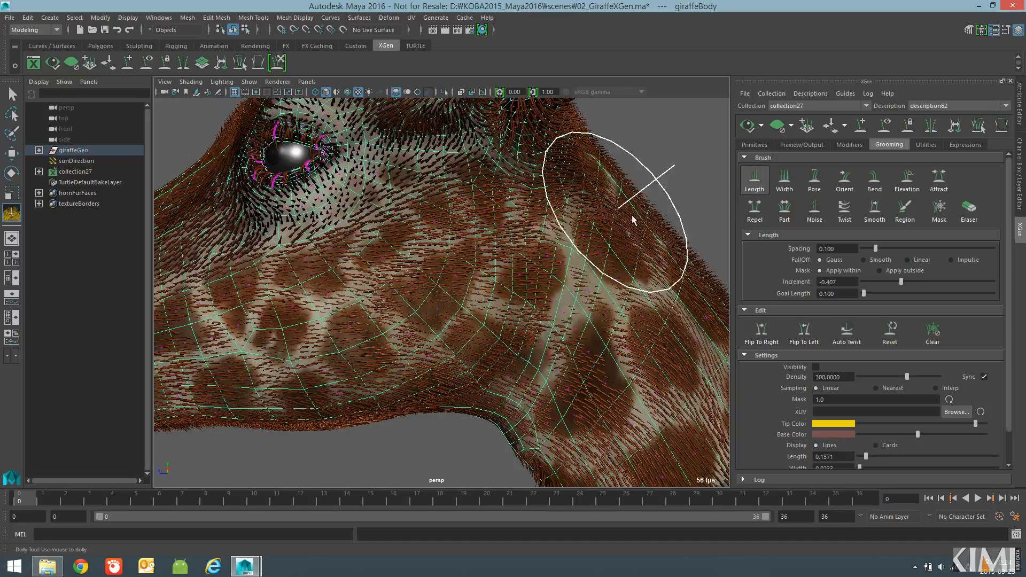
pyautogui.scroll(2, 475, 344)
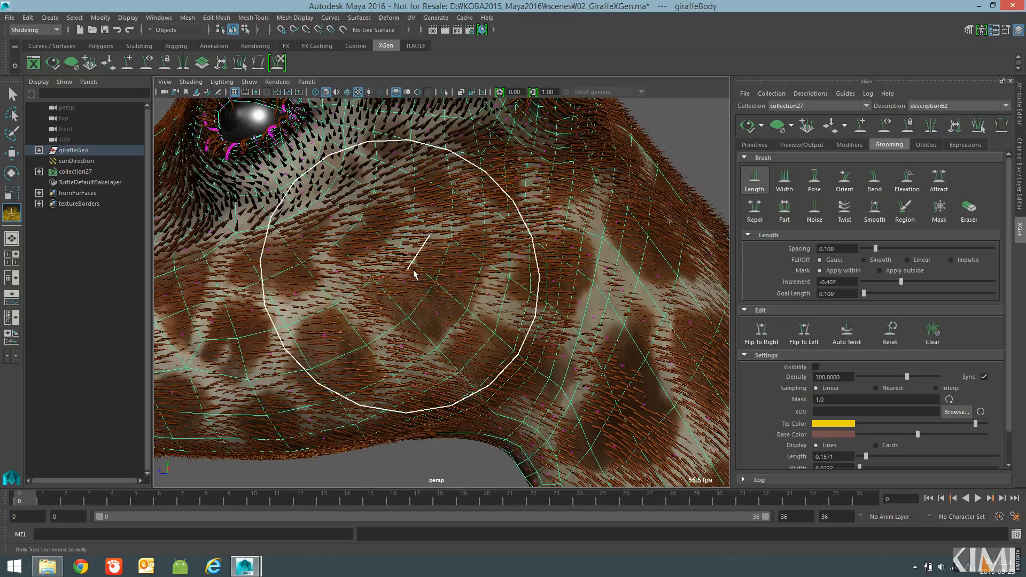
pyautogui.moveTo(458, 339)
pyautogui.keyDown('alt'); pyautogui.mouseDown()
pyautogui.moveTo(399, 307)
pyautogui.moveTo(368, 309)
pyautogui.mouseUp(); pyautogui.keyUp('alt')
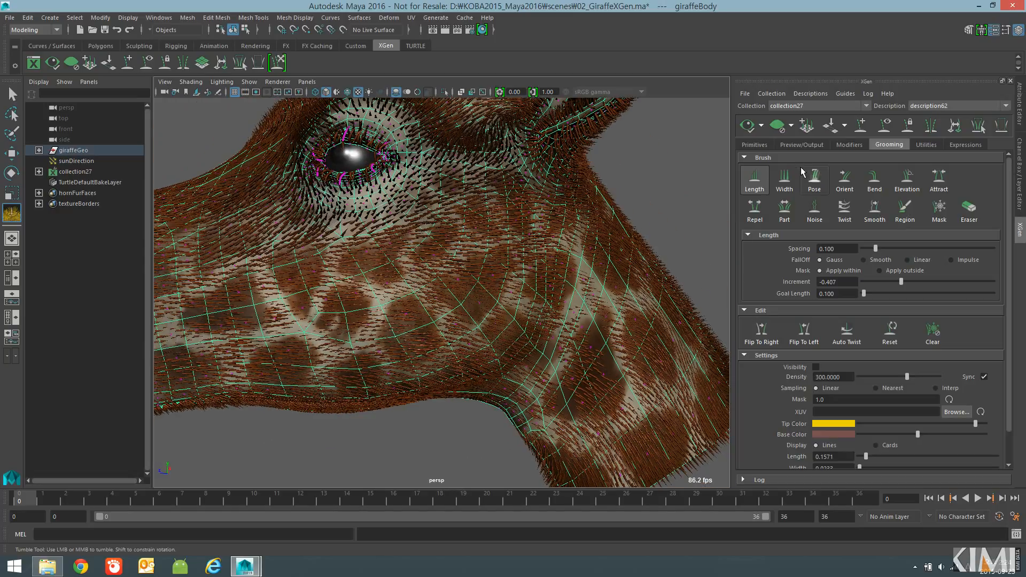
# - Create a map named color for the preview's Primitive Color, with a resolution of 30 and a White start color
pyautogui.click(800, 145)
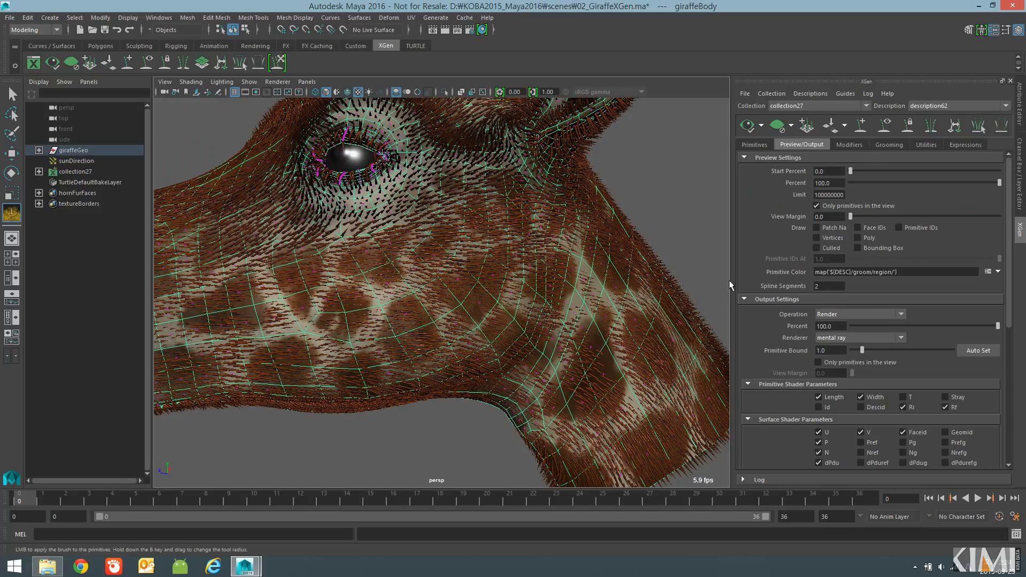
pyautogui.click(998, 272)
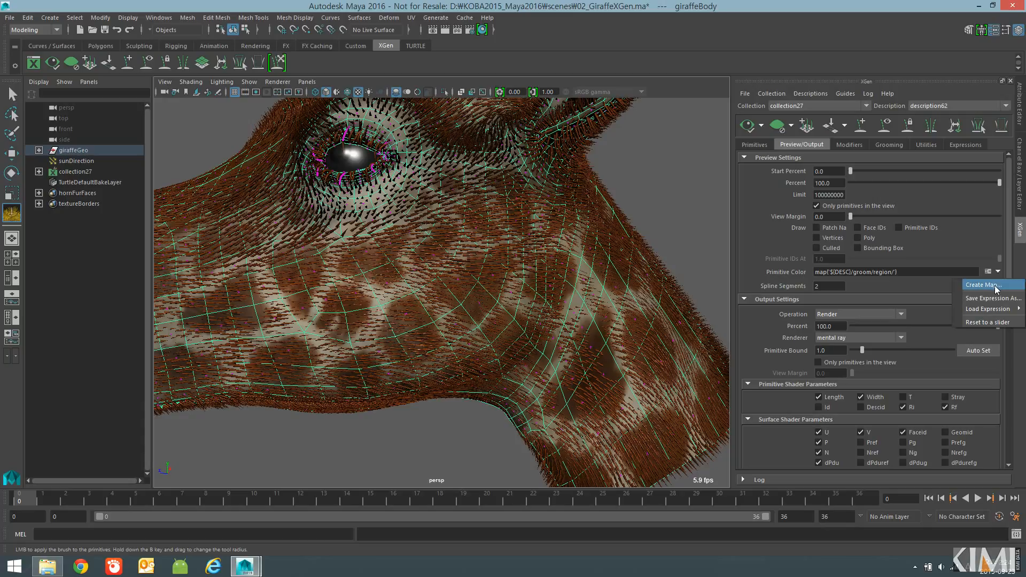
pyautogui.click(996, 285)
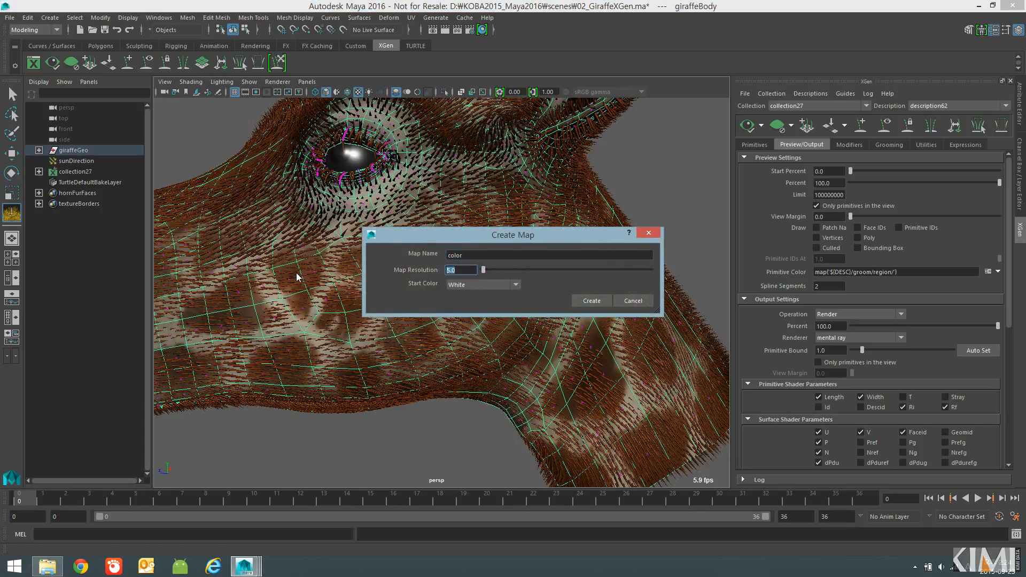
pyautogui.write('30')
pyautogui.click(592, 301)
# - Display the head with texture maps and show the 3D Paint Tool settings with the Outliner hidden
pyautogui.press('6')
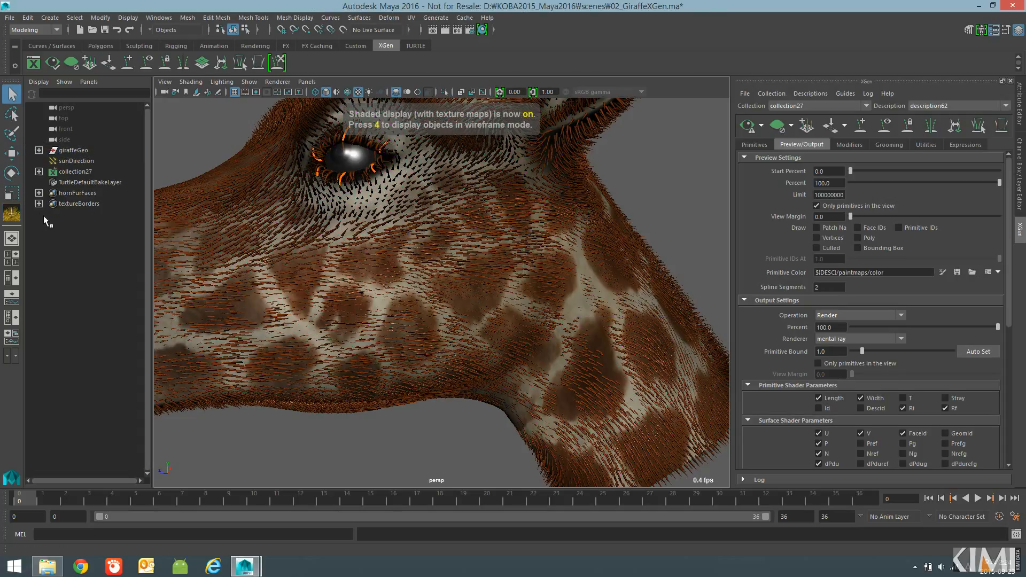
pyautogui.doubleClick(10, 213)
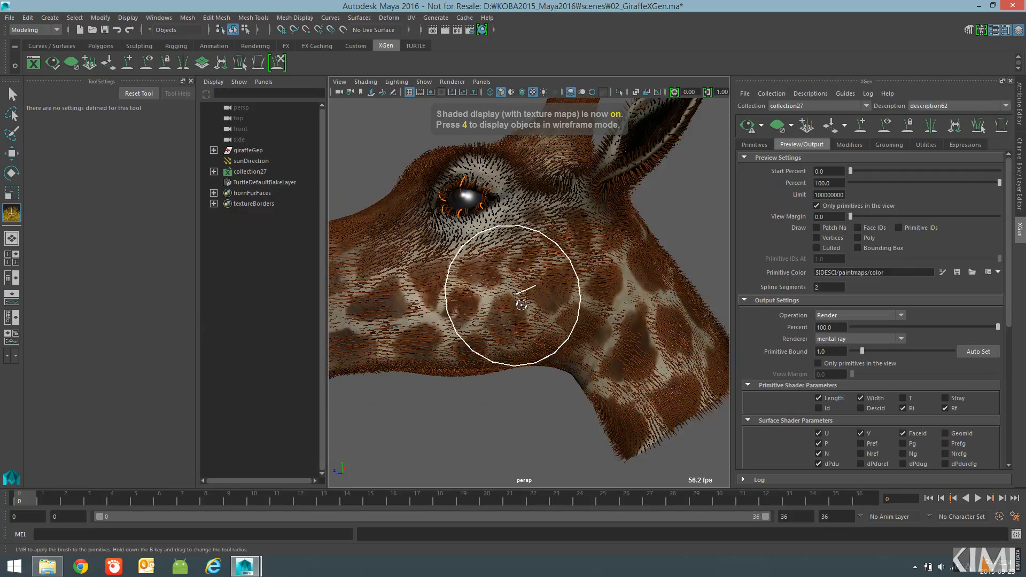
pyautogui.scroll(5, 498, 299)
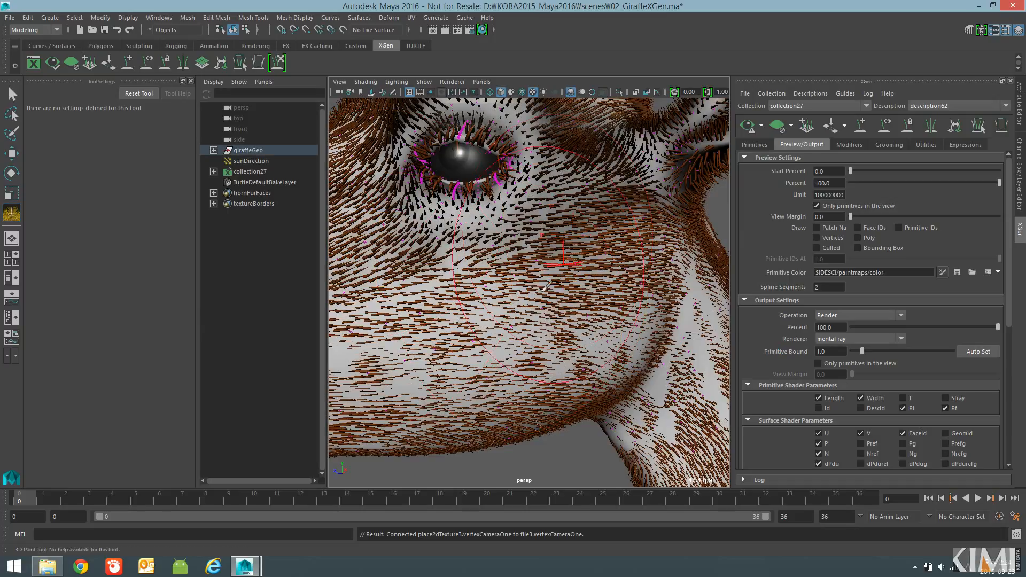
pyautogui.press('6')
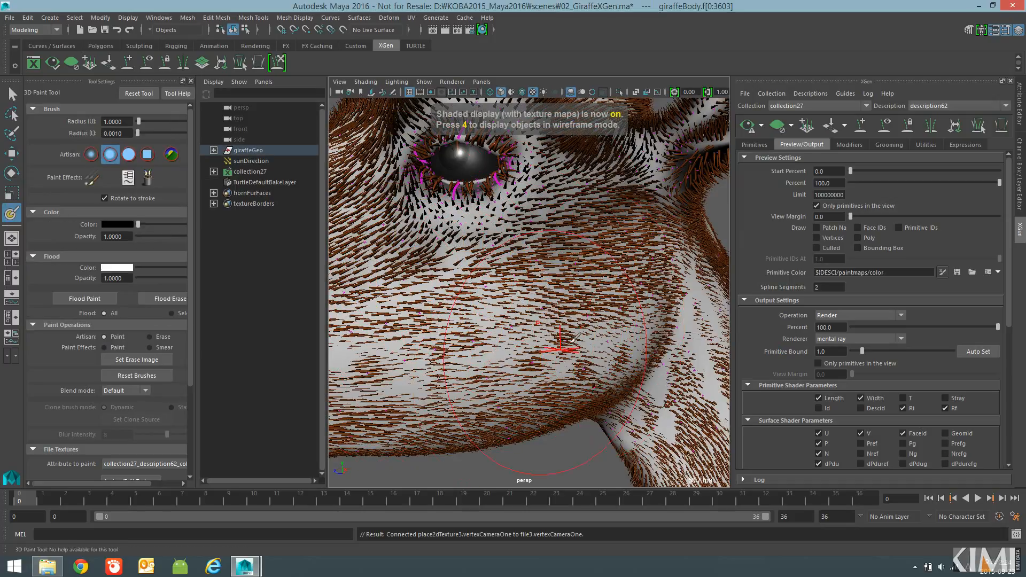
pyautogui.keyDown('alt'); pyautogui.moveTo(602, 336); pyautogui.dragTo(342, 214, button='right'); pyautogui.keyUp('alt')
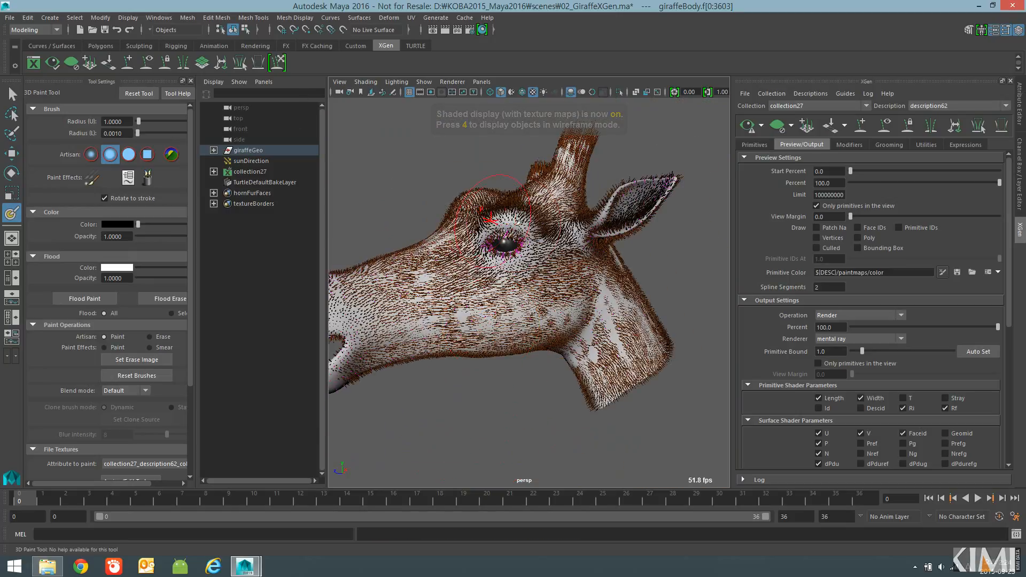
pyautogui.press('space')
# - Select the blank white file3 texture in the Hypershade and minimize the Hypershade window to uncover the head
pyautogui.keyDown('alt'); pyautogui.moveTo(434, 338); pyautogui.dragTo(481, 374); pyautogui.keyUp('alt')
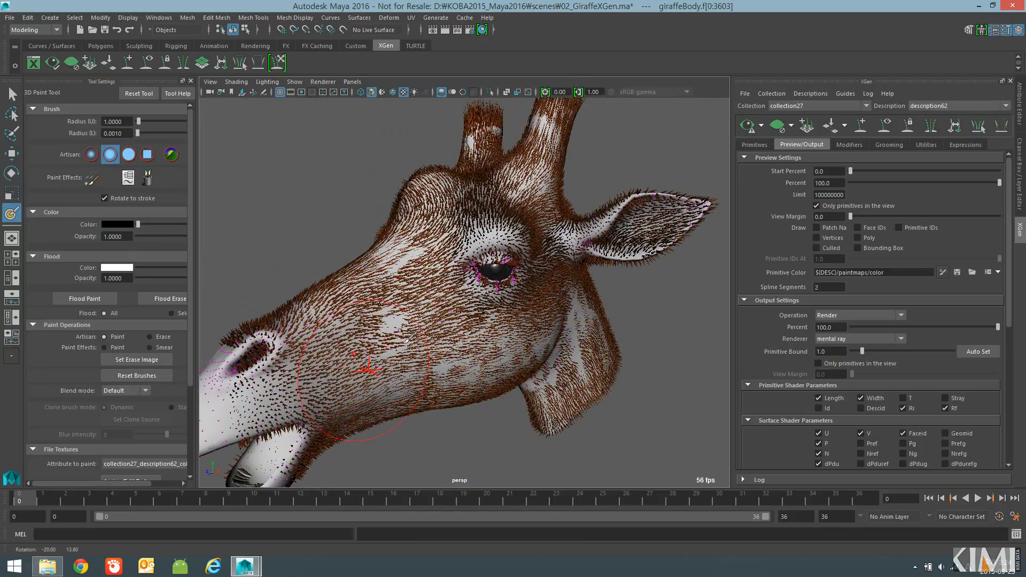
pyautogui.keyDown('alt'); pyautogui.moveTo(561, 309); pyautogui.dragTo(417, 326); pyautogui.keyUp('alt')
pyautogui.keyDown('alt'); pyautogui.moveTo(417, 326); pyautogui.dragTo(478, 344, button='right'); pyautogui.keyUp('alt')
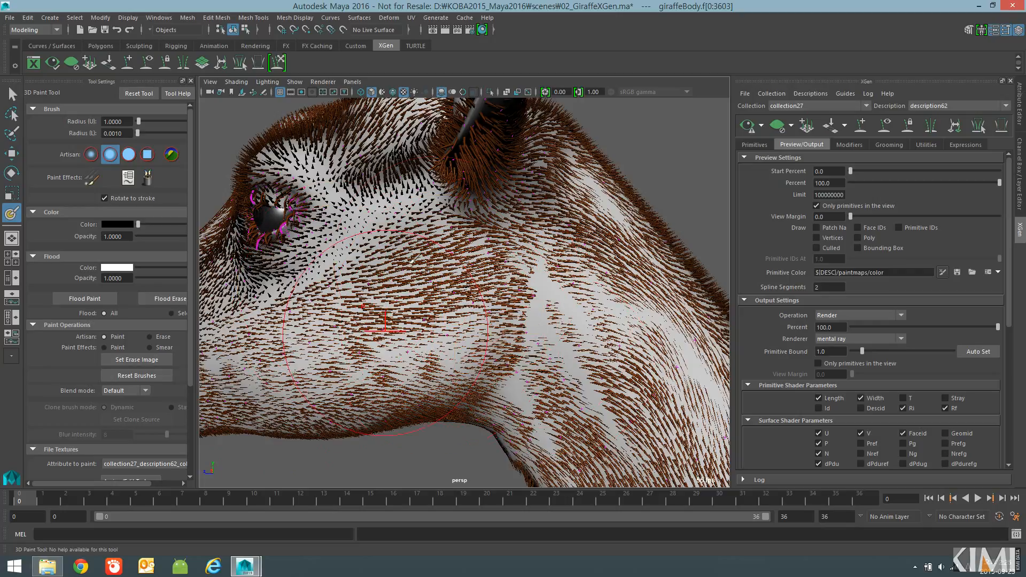
pyautogui.keyDown('alt'); pyautogui.moveTo(533, 344); pyautogui.dragTo(473, 336, button='right'); pyautogui.keyUp('alt')
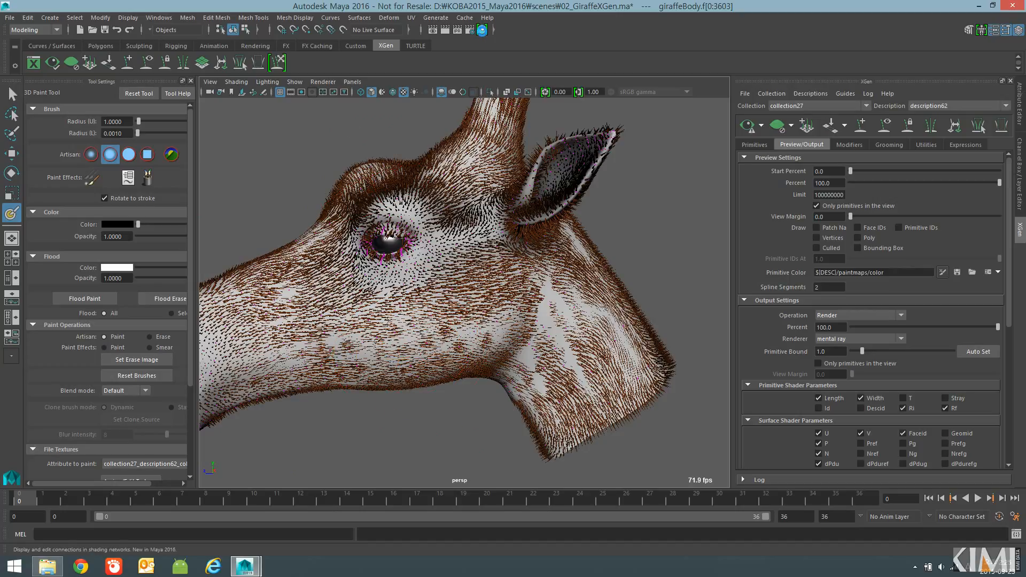
pyautogui.click(482, 29)
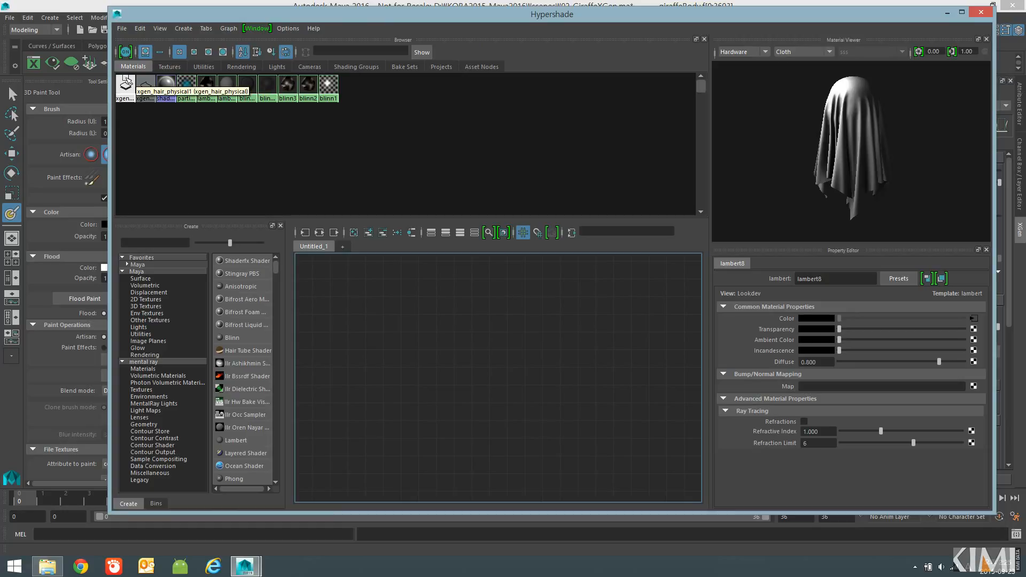
pyautogui.click(169, 66)
pyautogui.click(135, 104)
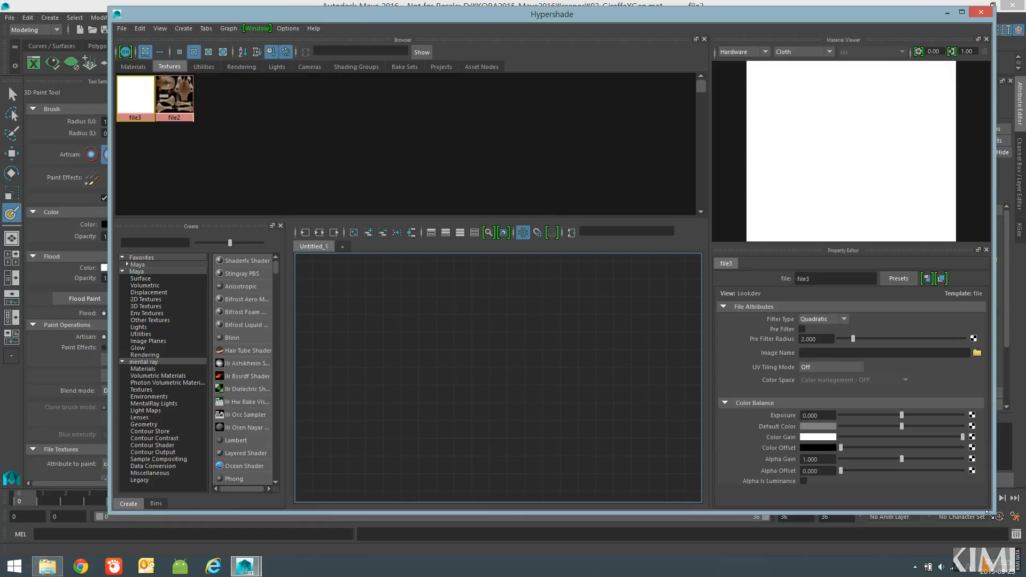
pyautogui.moveTo(990, 509); pyautogui.dragTo(867, 458)
pyautogui.moveTo(657, 13); pyautogui.dragTo(482, 325)
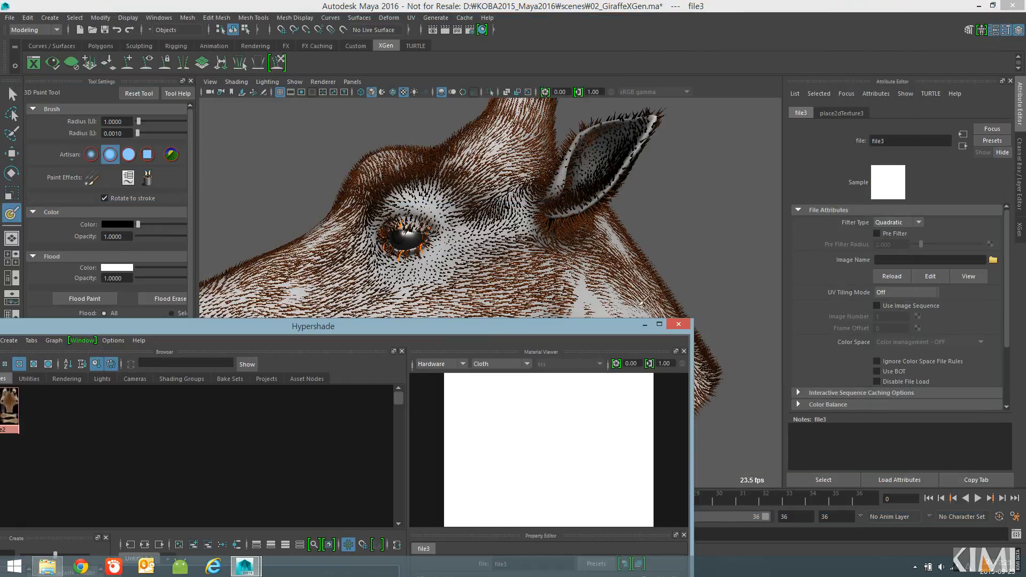
pyautogui.click(644, 324)
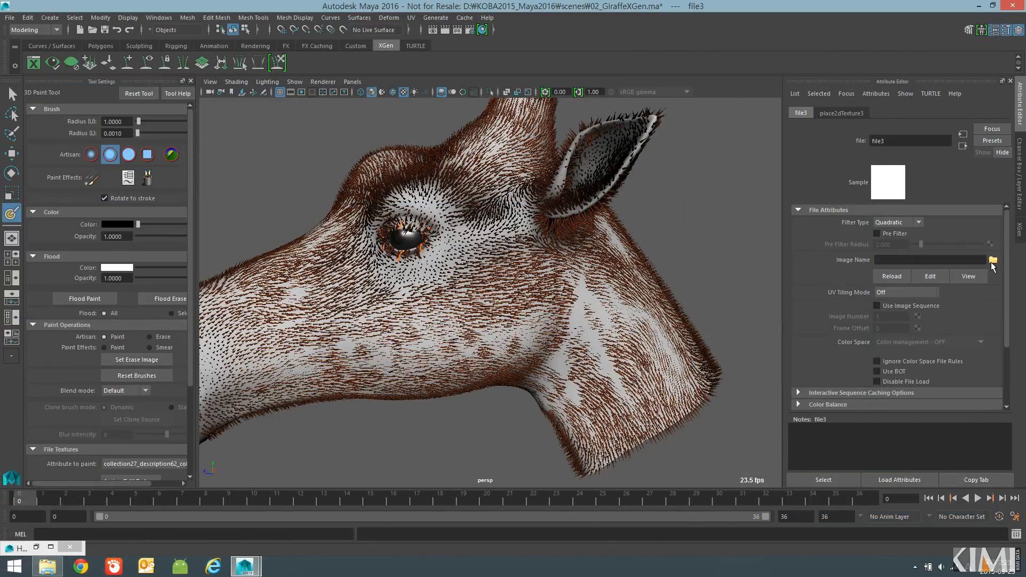
# - Load CH_girafe01_diffuse_1K.jpg from the GIRAFFE folder as file3's image and inspect the texture on the head and neck
pyautogui.click(993, 260)
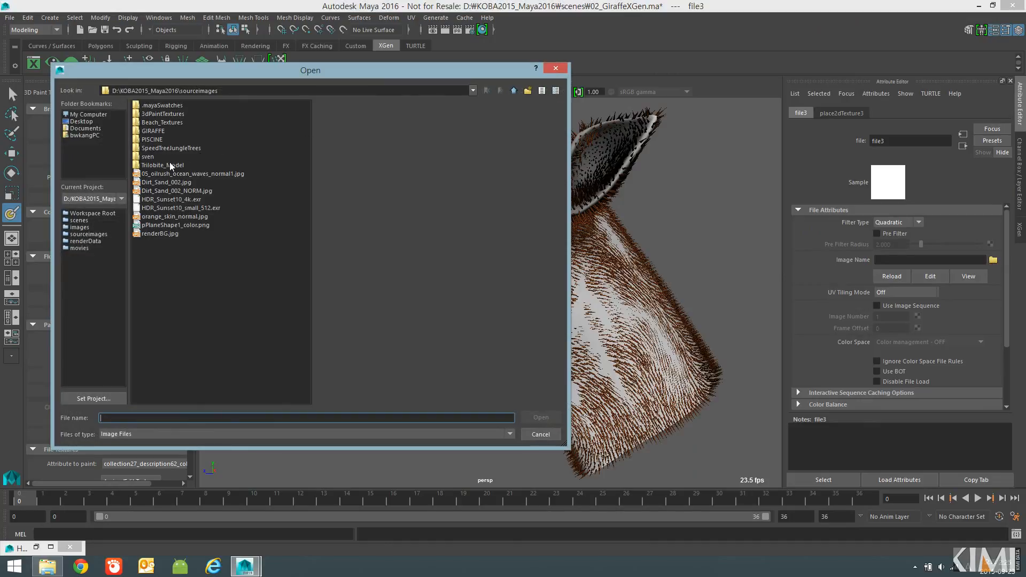
pyautogui.doubleClick(155, 131)
pyautogui.click(180, 131)
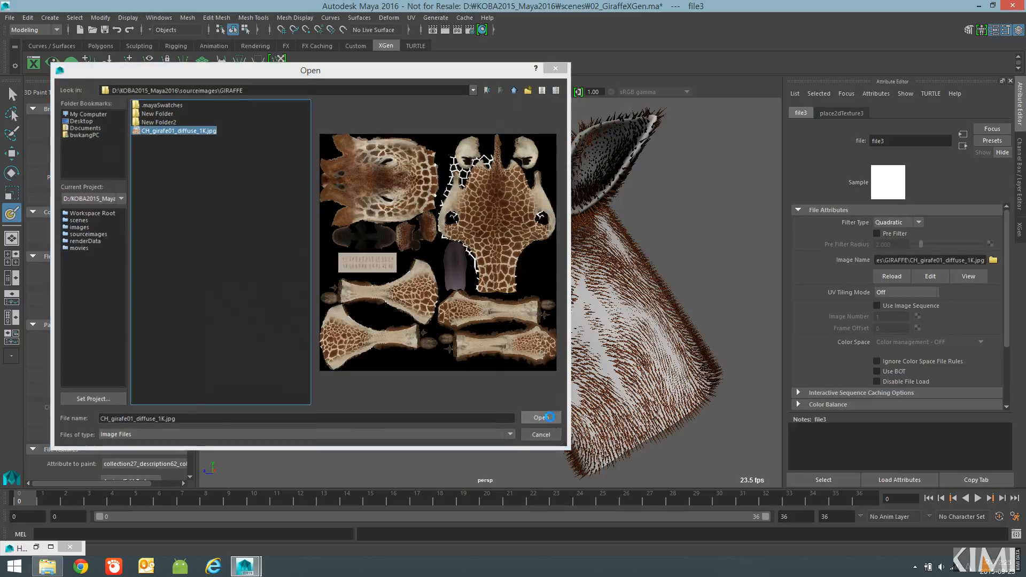
pyautogui.click(552, 419)
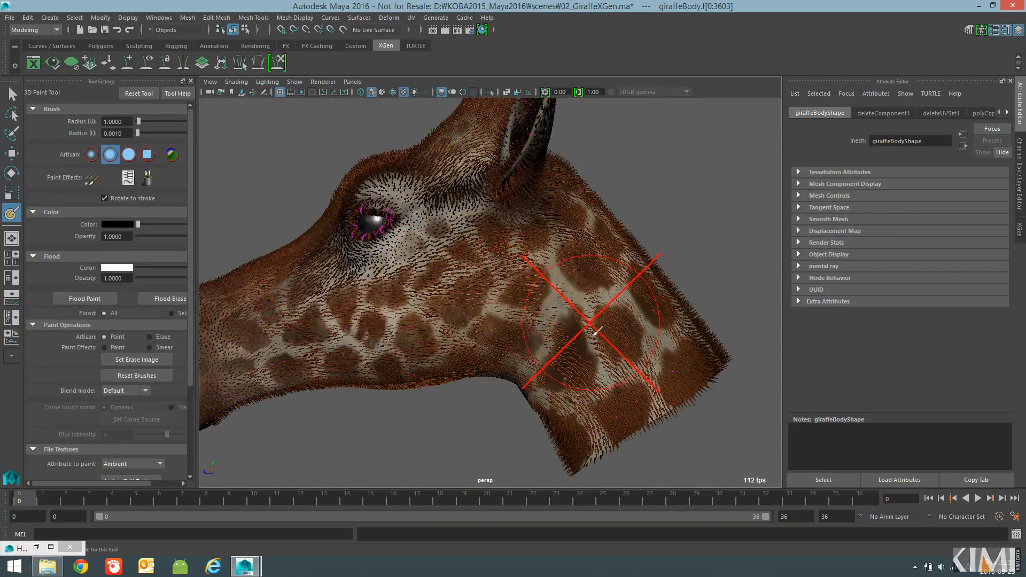
pyautogui.scroll(2, 593, 328)
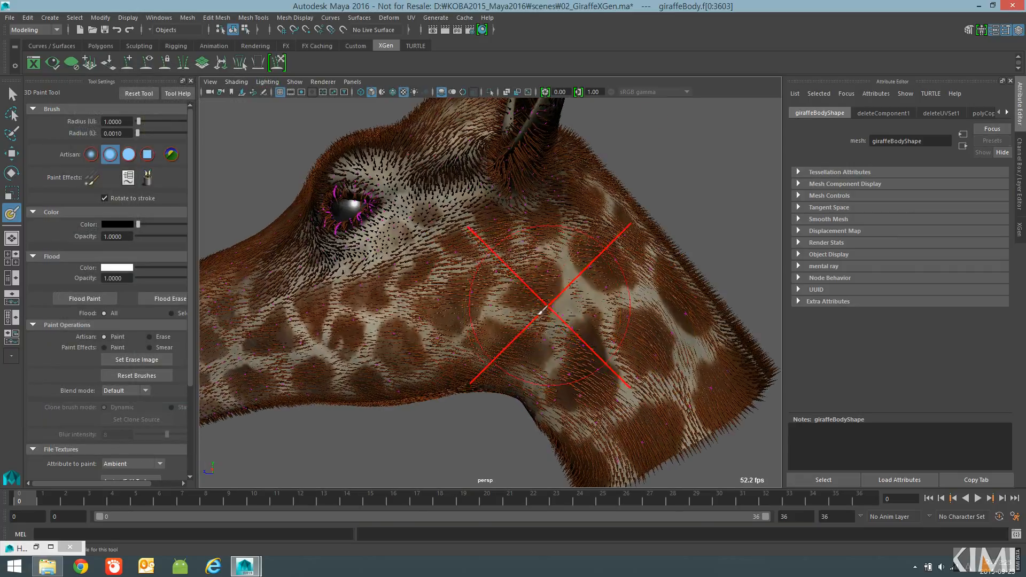
# - Show the XGen preview settings and refresh the fur preview over the giraffe's spotted cheek and neck
pyautogui.click(1021, 231)
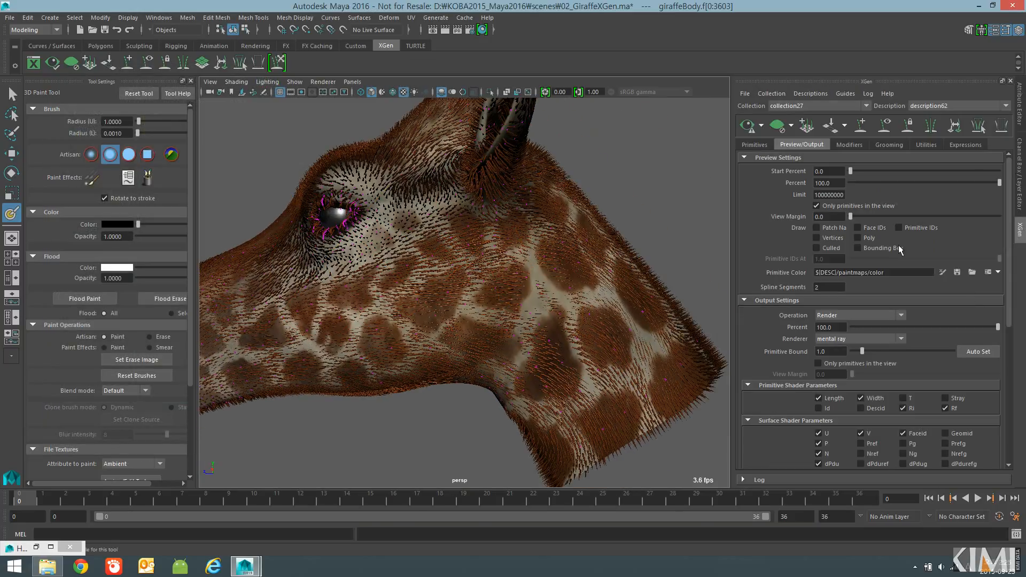
pyautogui.scroll(5, 424, 333)
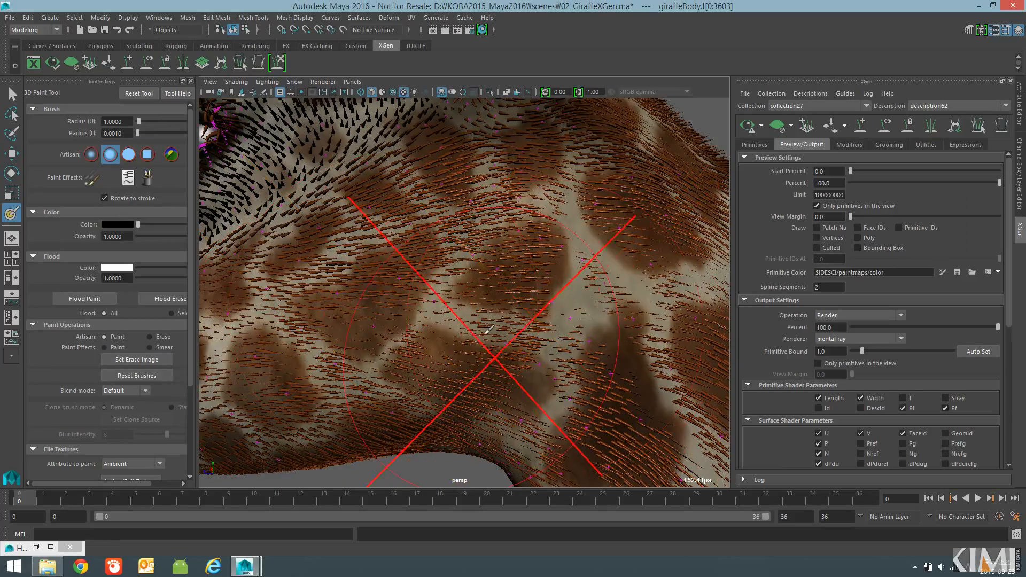
pyautogui.keyDown('alt'); pyautogui.moveTo(632, 301); pyautogui.dragTo(488, 263, button='middle'); pyautogui.keyUp('alt')
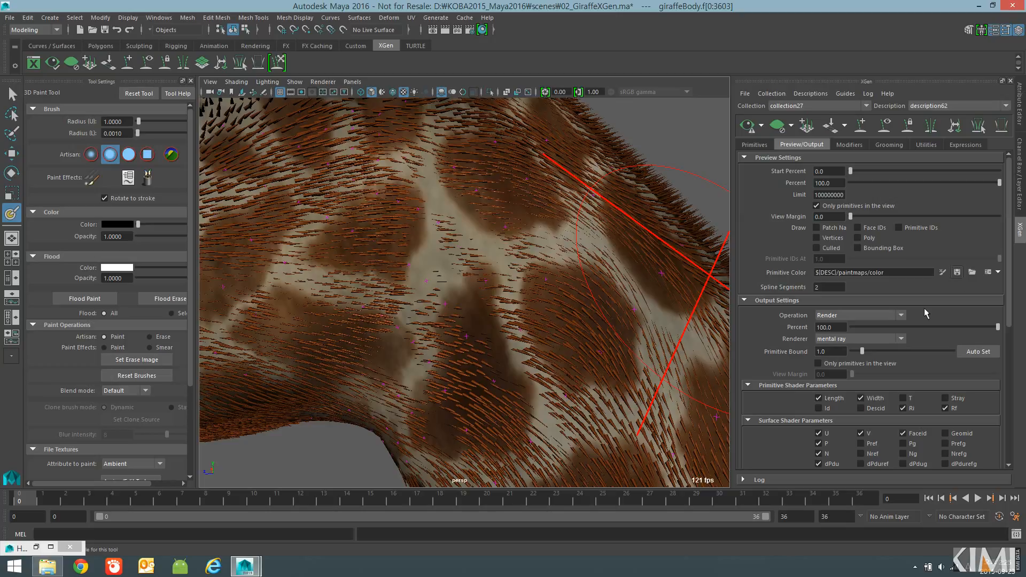
pyautogui.click(749, 126)
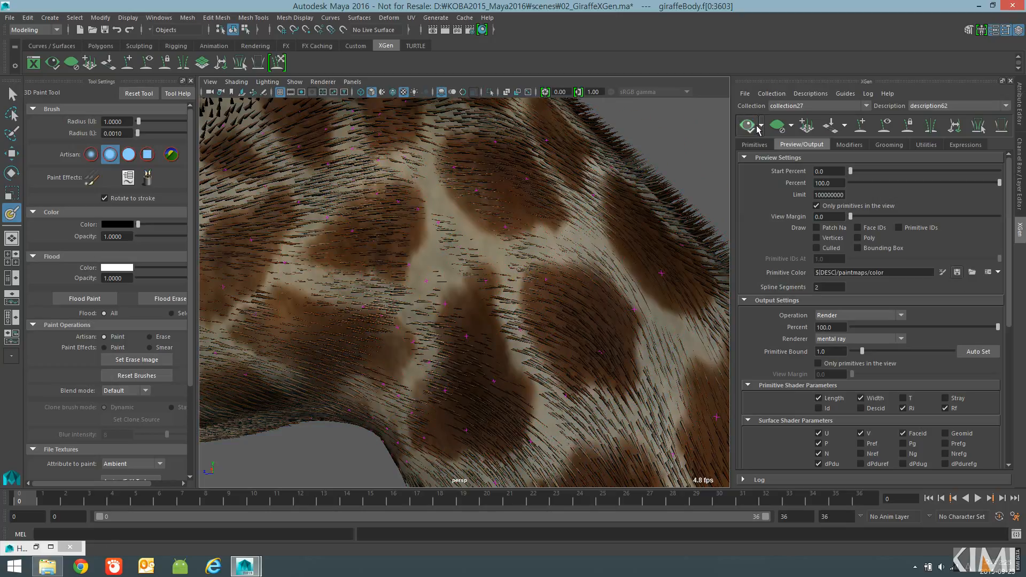
# - Refresh the XGen fur preview with the whole giraffe head and neck in view
pyautogui.keyDown('alt'); pyautogui.moveTo(495, 328); pyautogui.dragTo(455, 305); pyautogui.keyUp('alt')
pyautogui.keyDown('alt'); pyautogui.moveTo(454, 306); pyautogui.dragTo(497, 315, button='right'); pyautogui.keyUp('alt')
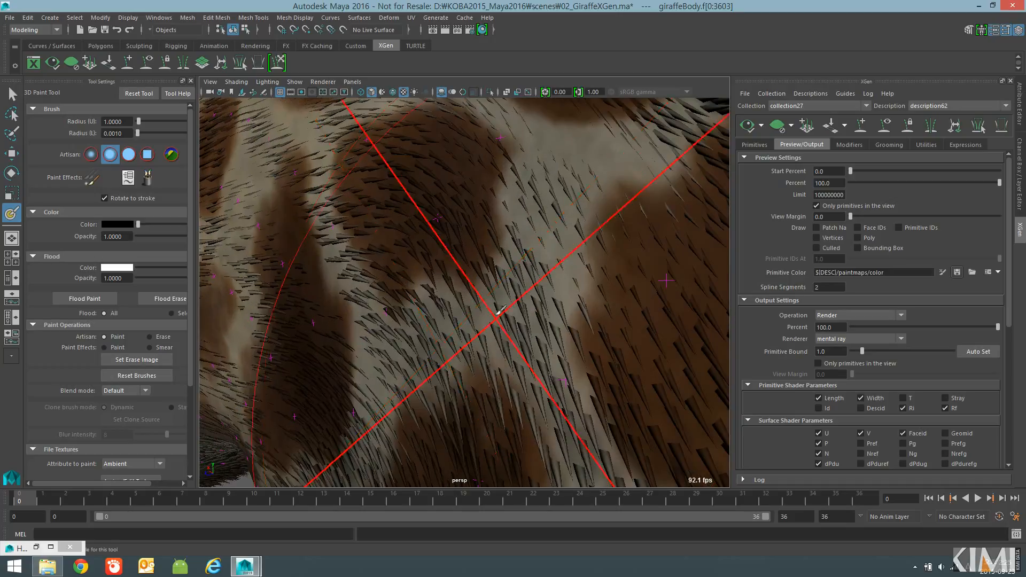
pyautogui.moveTo(497, 314)
pyautogui.keyDown('alt'); pyautogui.mouseDown()
pyautogui.moveTo(518, 335)
pyautogui.moveTo(417, 305)
pyautogui.mouseUp(); pyautogui.keyUp('alt')
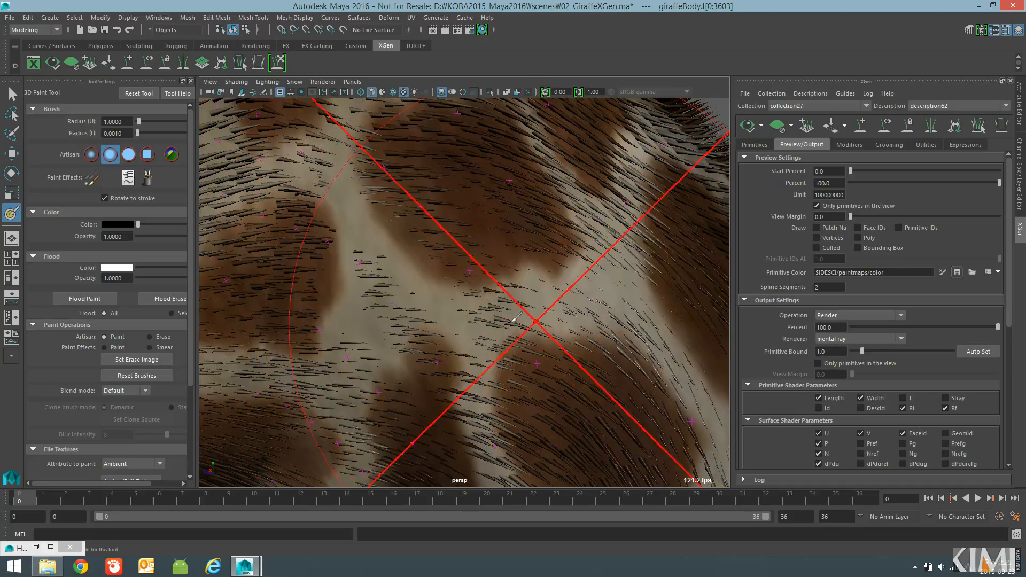
pyautogui.keyDown('alt'); pyautogui.moveTo(564, 355); pyautogui.dragTo(389, 286, button='right'); pyautogui.keyUp('alt')
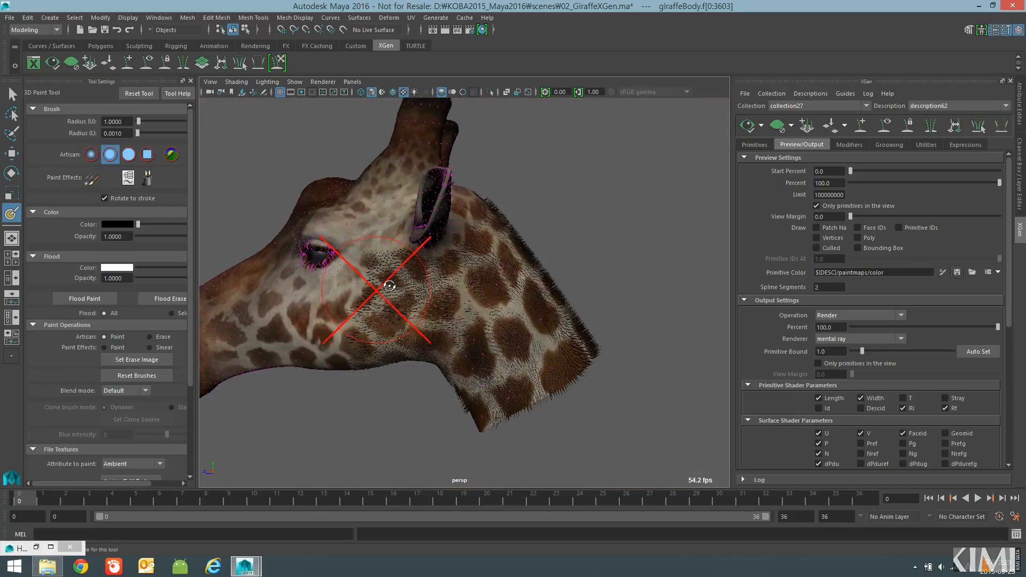
pyautogui.keyDown('alt'); pyautogui.moveTo(389, 286); pyautogui.dragTo(395, 280); pyautogui.keyUp('alt')
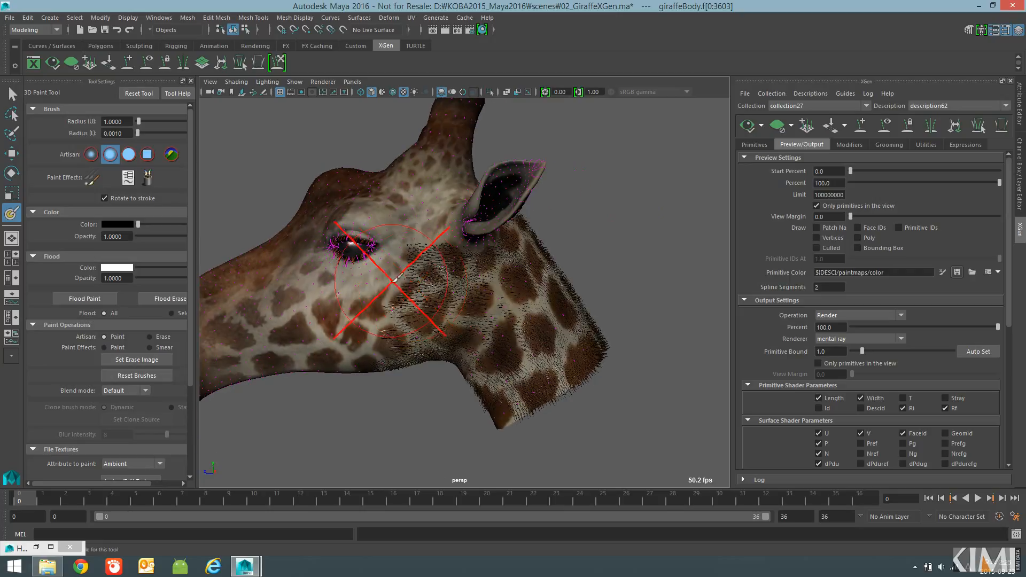
pyautogui.click(750, 127)
# - Examine the previewed hairs and their color on the cheek and around the eye and ear
pyautogui.keyDown('alt'); pyautogui.moveTo(363, 324); pyautogui.dragTo(426, 312, button='middle'); pyautogui.keyUp('alt')
pyautogui.keyDown('alt'); pyautogui.moveTo(425, 312); pyautogui.dragTo(514, 303, button='right'); pyautogui.keyUp('alt')
pyautogui.keyDown('alt'); pyautogui.moveTo(427, 293); pyautogui.dragTo(456, 300); pyautogui.keyUp('alt')
pyautogui.keyDown('alt'); pyautogui.moveTo(456, 300); pyautogui.dragTo(518, 298, button='right'); pyautogui.keyUp('alt')
pyautogui.keyDown('alt'); pyautogui.moveTo(649, 247); pyautogui.dragTo(531, 328, button='middle'); pyautogui.keyUp('alt')
pyautogui.keyDown('alt'); pyautogui.moveTo(531, 328); pyautogui.dragTo(409, 319, button='right'); pyautogui.keyUp('alt')
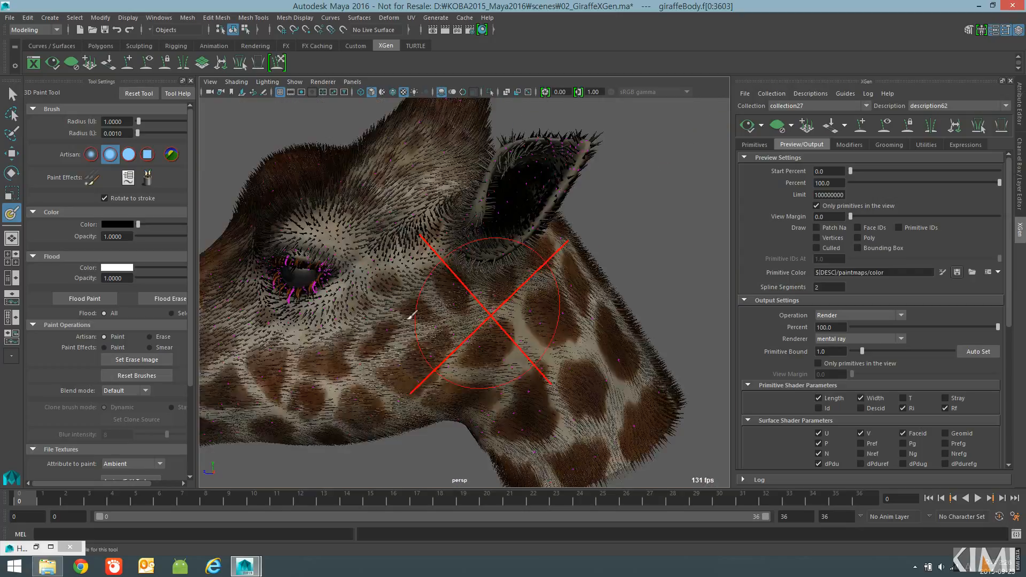
pyautogui.moveTo(412, 315)
pyautogui.keyDown('alt'); pyautogui.mouseDown()
pyautogui.moveTo(419, 339)
pyautogui.moveTo(429, 323)
pyautogui.mouseUp(); pyautogui.keyUp('alt')
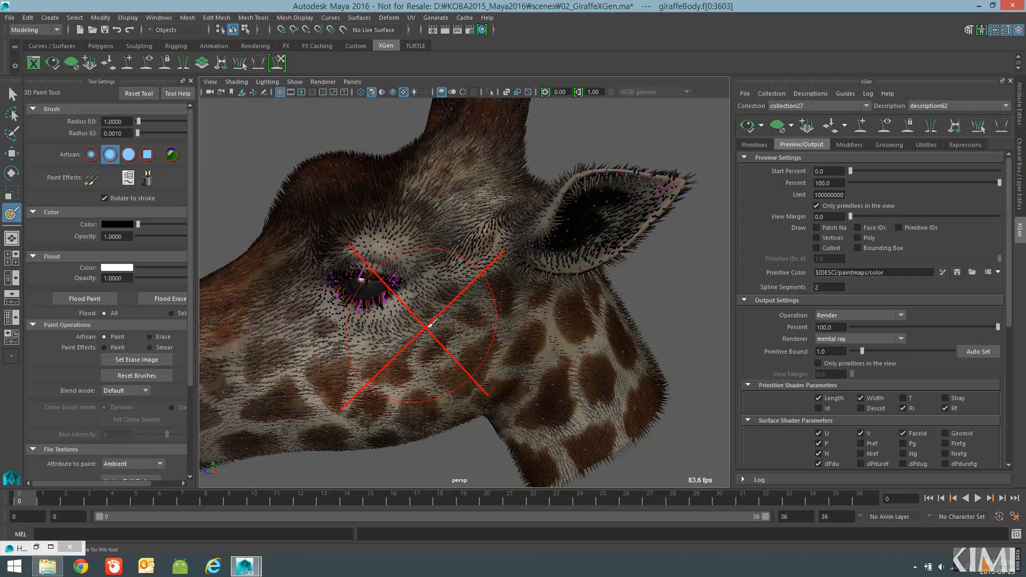
pyautogui.moveTo(465, 329)
pyautogui.keyDown('alt'); pyautogui.mouseDown(button='right')
pyautogui.moveTo(537, 347)
pyautogui.moveTo(544, 362)
pyautogui.mouseUp(button='right'); pyautogui.keyUp('alt')
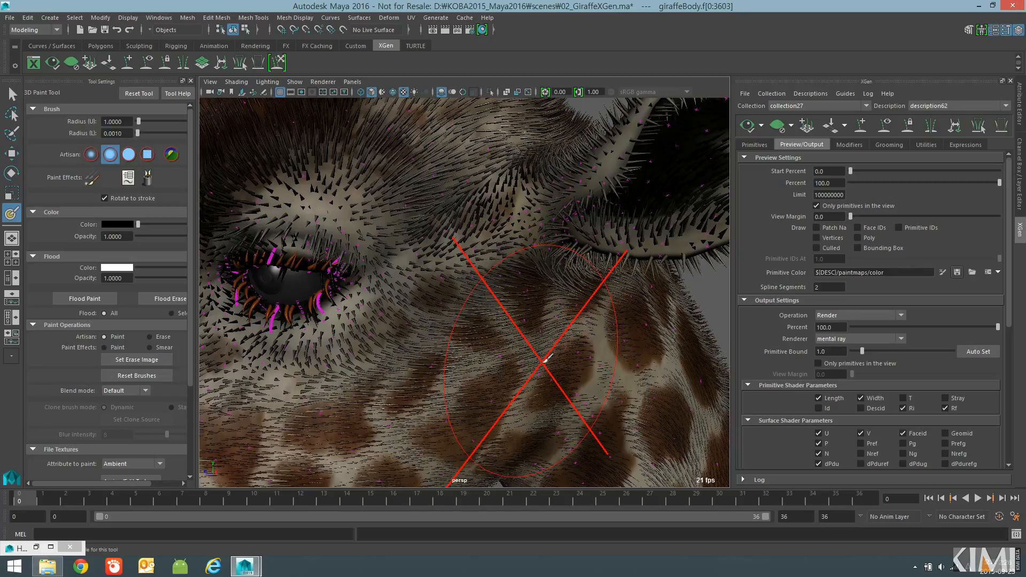
# - Restore the Hypershade, select the xgen_hair_physical1 material and graph its input and output connections
pyautogui.doubleClick(22, 547)
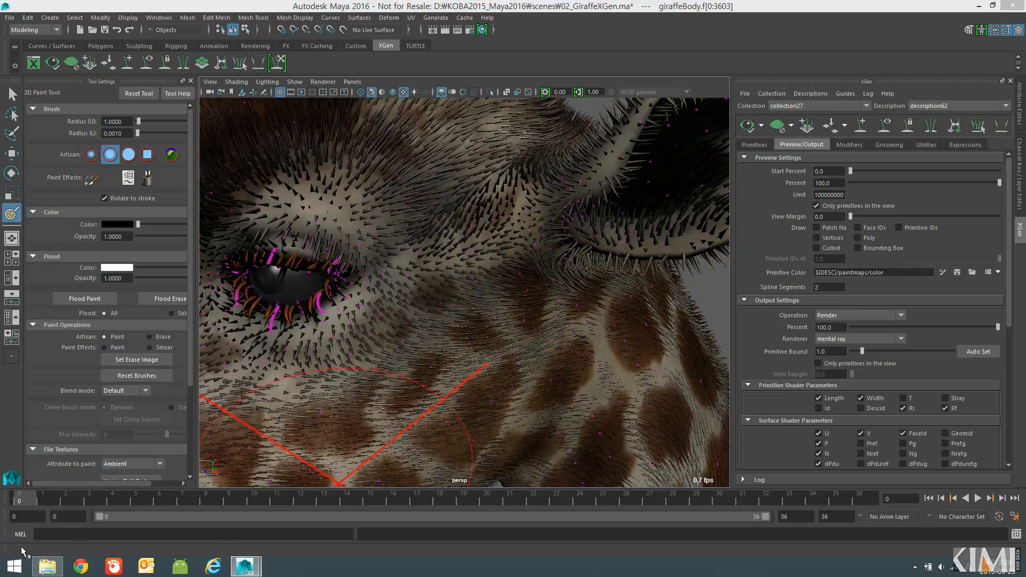
pyautogui.moveTo(335, 260); pyautogui.dragTo(538, 40)
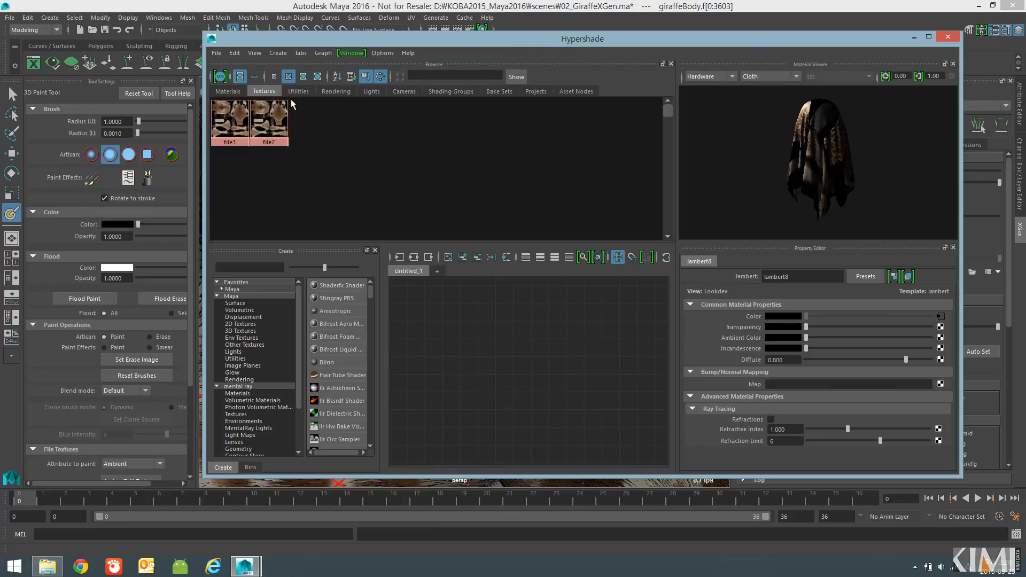
pyautogui.click(228, 91)
pyautogui.click(220, 112)
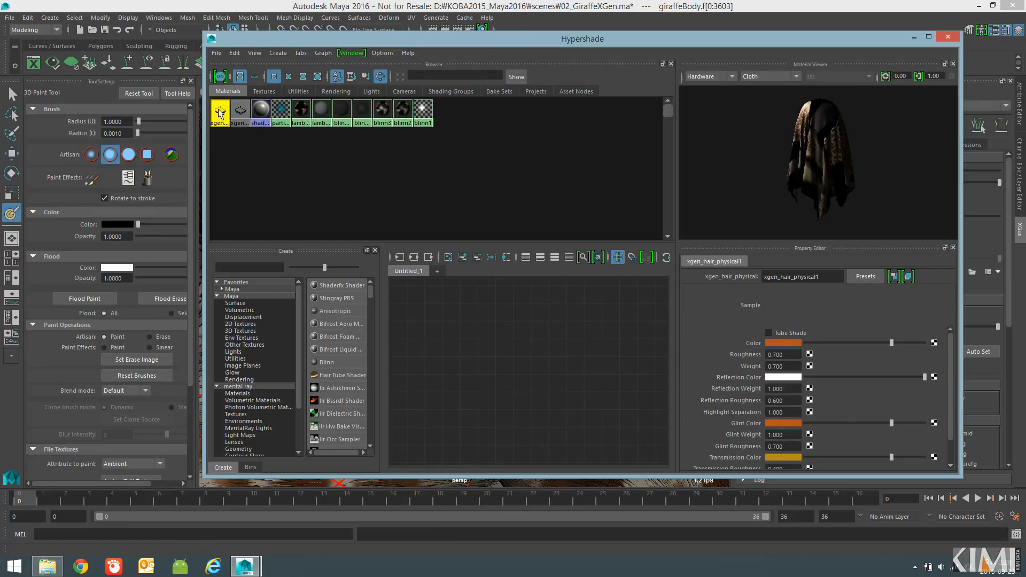
pyautogui.click(414, 257)
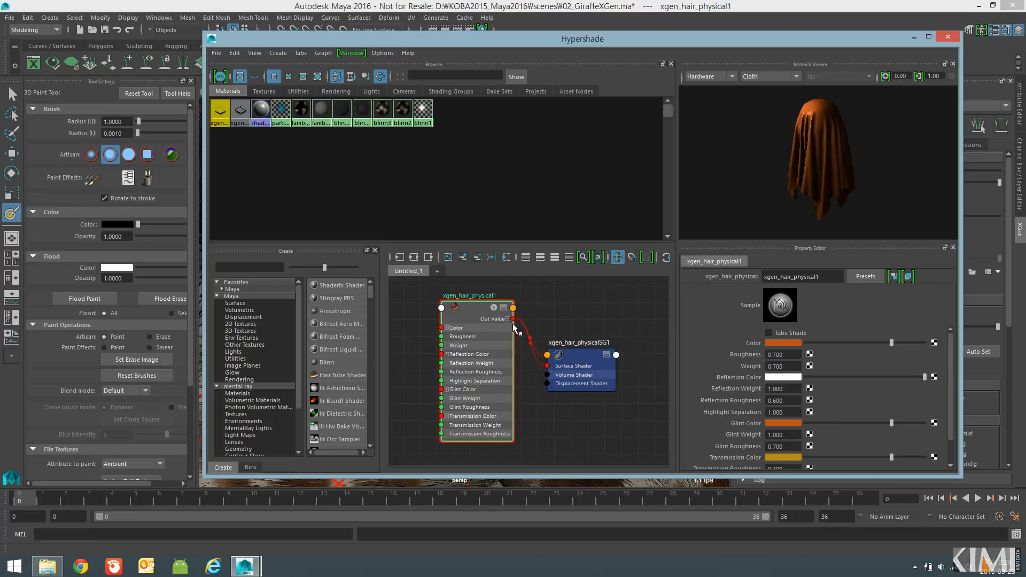
pyautogui.keyDown('alt'); pyautogui.moveTo(542, 400); pyautogui.dragTo(563, 410, button='middle'); pyautogui.keyUp('alt')
pyautogui.keyDown('alt'); pyautogui.moveTo(563, 410); pyautogui.dragTo(534, 415, button='right'); pyautogui.keyUp('alt')
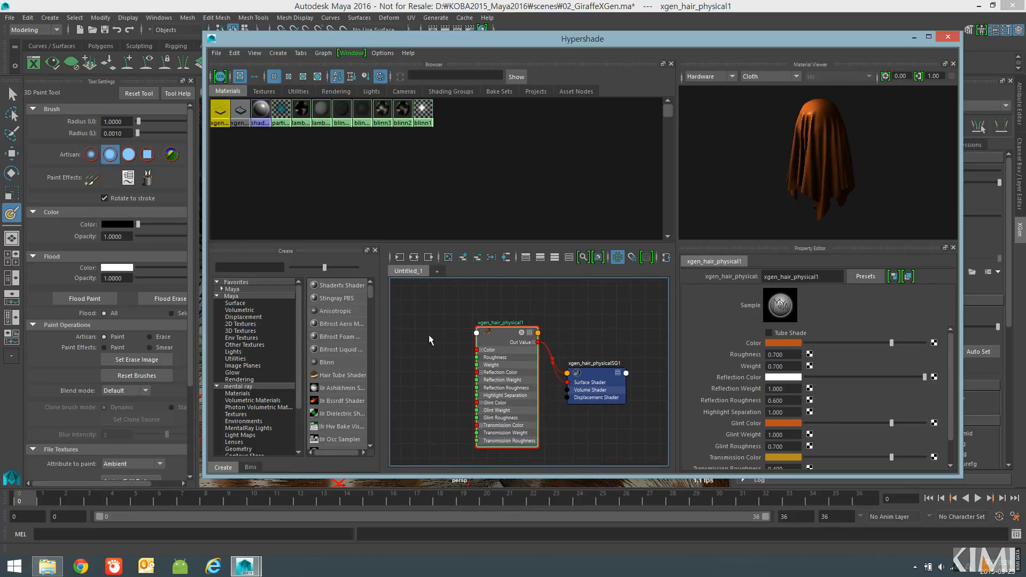
# - Create an xgen_ptex_lookup node and place it beside the xgen_hair_physical1 node in the graph
pyautogui.press('Tab')
pyautogui.write('xg')
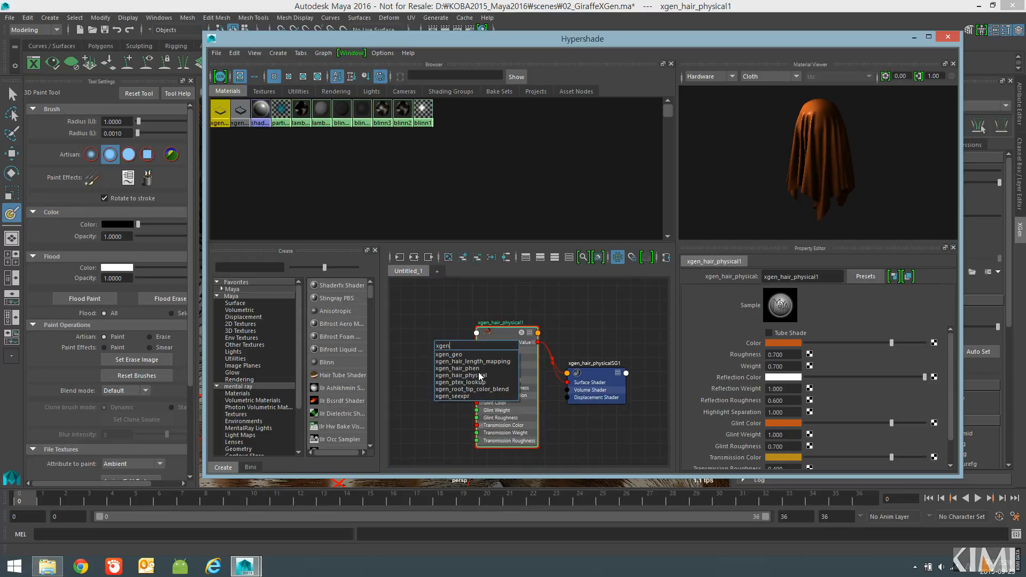
pyautogui.write('en')
pyautogui.click(473, 383)
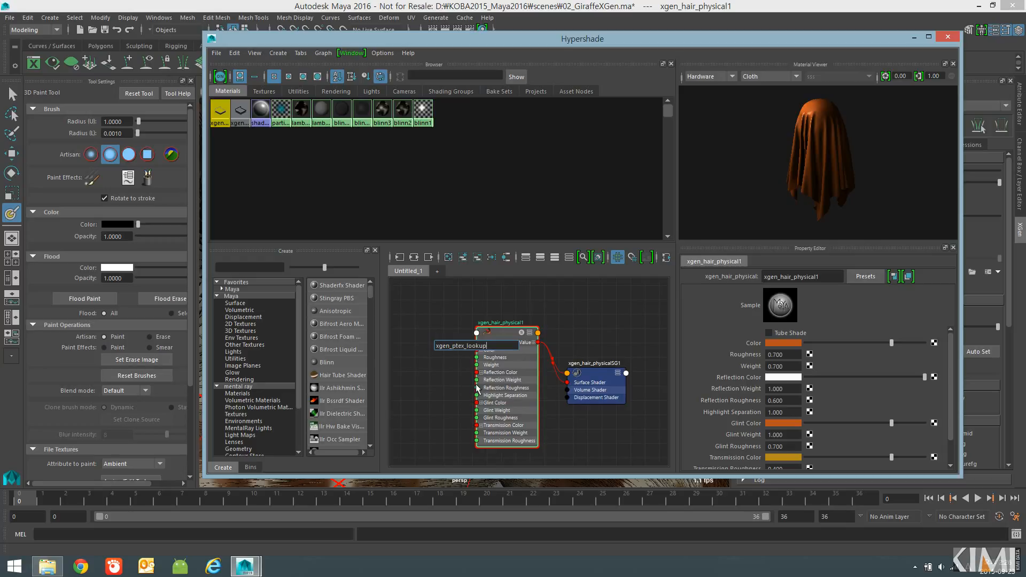
pyautogui.press('Return')
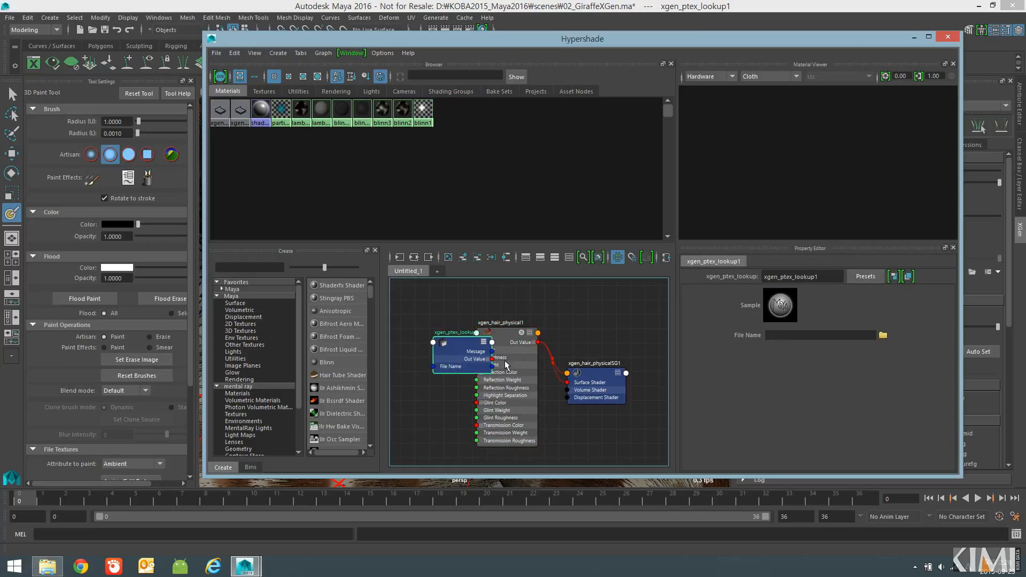
pyautogui.moveTo(471, 345); pyautogui.dragTo(417, 345)
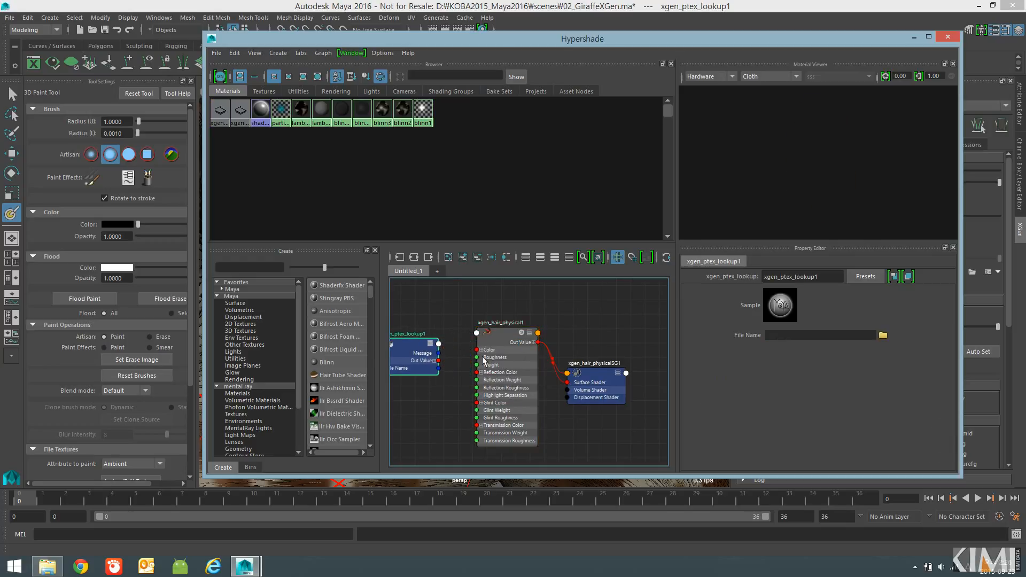
pyautogui.keyDown('alt'); pyautogui.moveTo(470, 379); pyautogui.dragTo(538, 387, button='middle'); pyautogui.keyUp('alt')
pyautogui.scroll(3, 595, 391)
# - Move the Hypershade aside, save the Primitive Color map, and bring the Hypershade back into view
pyautogui.moveTo(794, 43); pyautogui.dragTo(729, 52)
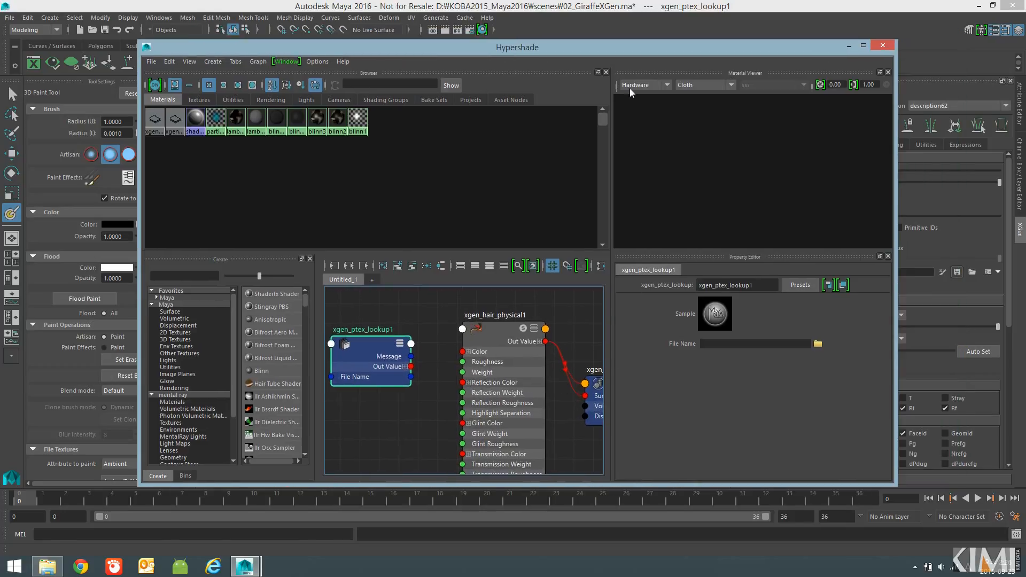
pyautogui.moveTo(629, 47); pyautogui.dragTo(472, 289)
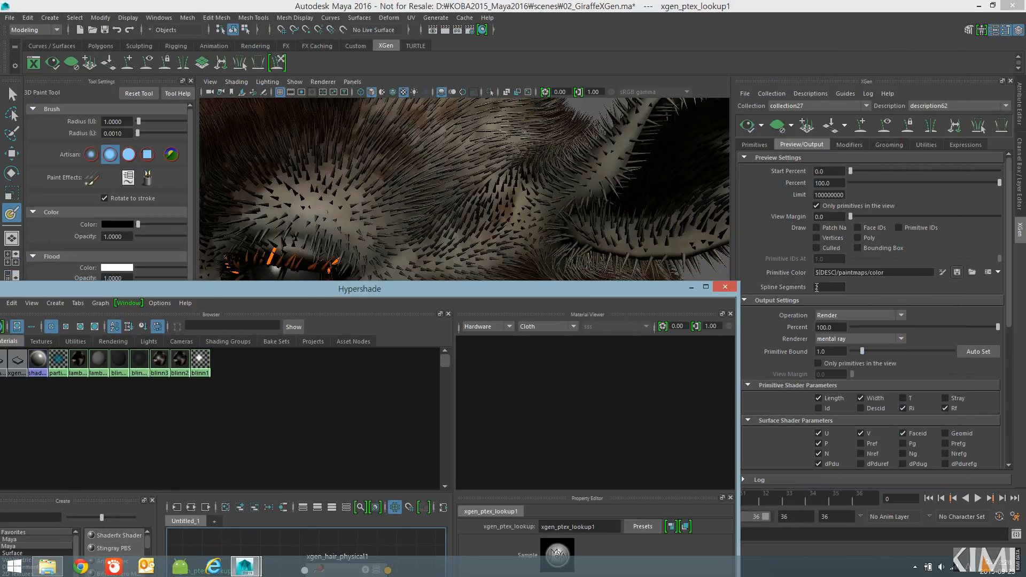
pyautogui.click(956, 272)
pyautogui.moveTo(609, 293); pyautogui.dragTo(679, 63)
# - Browse for the ptex lookup node's File Name and go to the KOBA2015_Maya2016 project's xgen folder
pyautogui.click(729, 356)
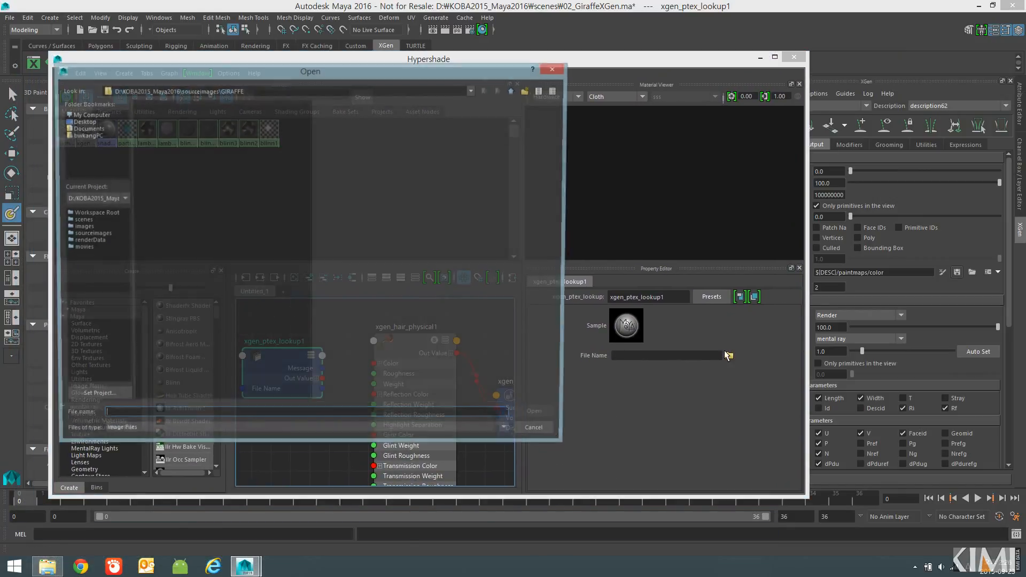
pyautogui.click(515, 92)
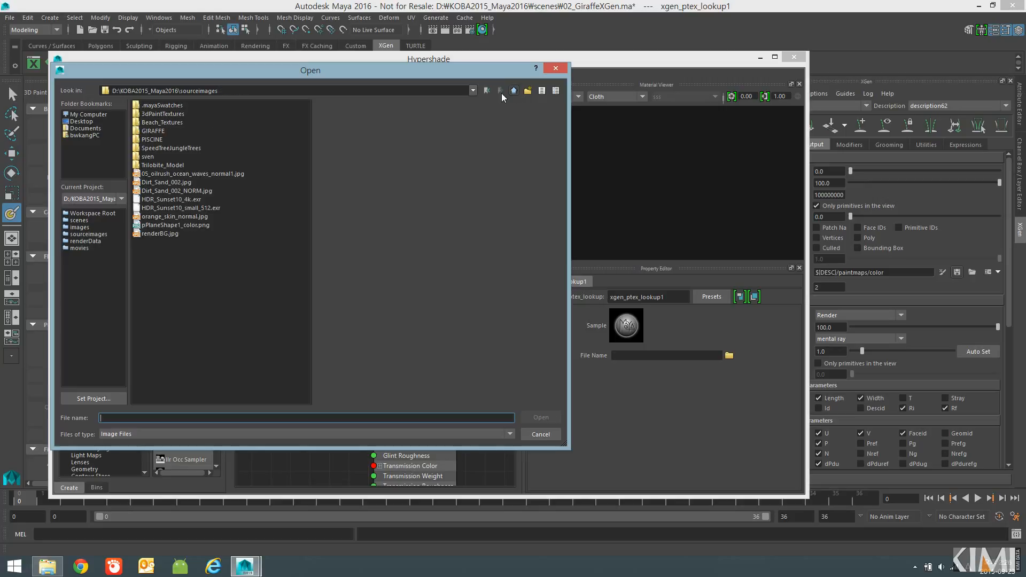
pyautogui.click(509, 93)
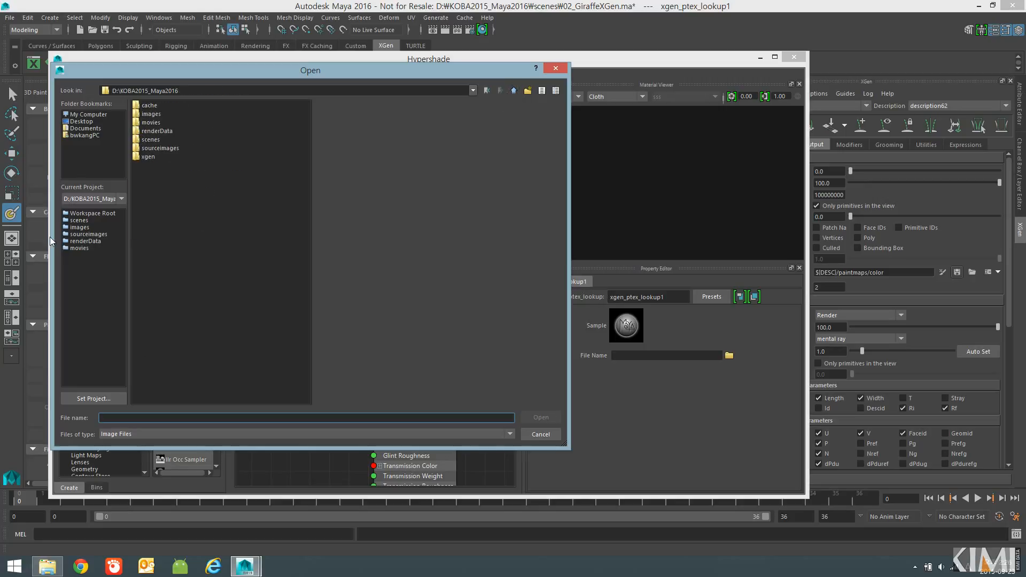
pyautogui.doubleClick(149, 157)
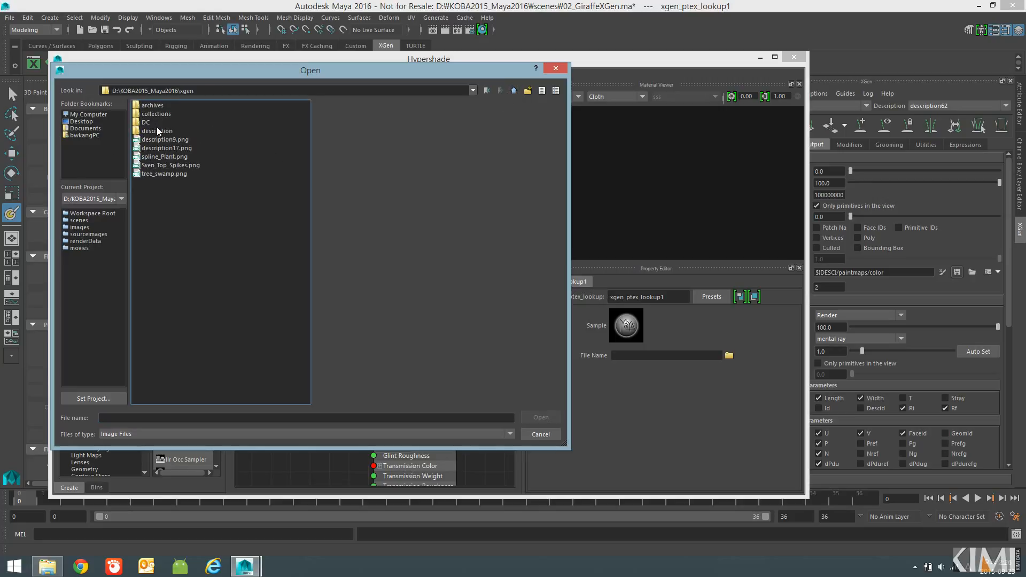
# - Look for the color map in the xgen folder's archives and description\Region subfolders
pyautogui.doubleClick(157, 105)
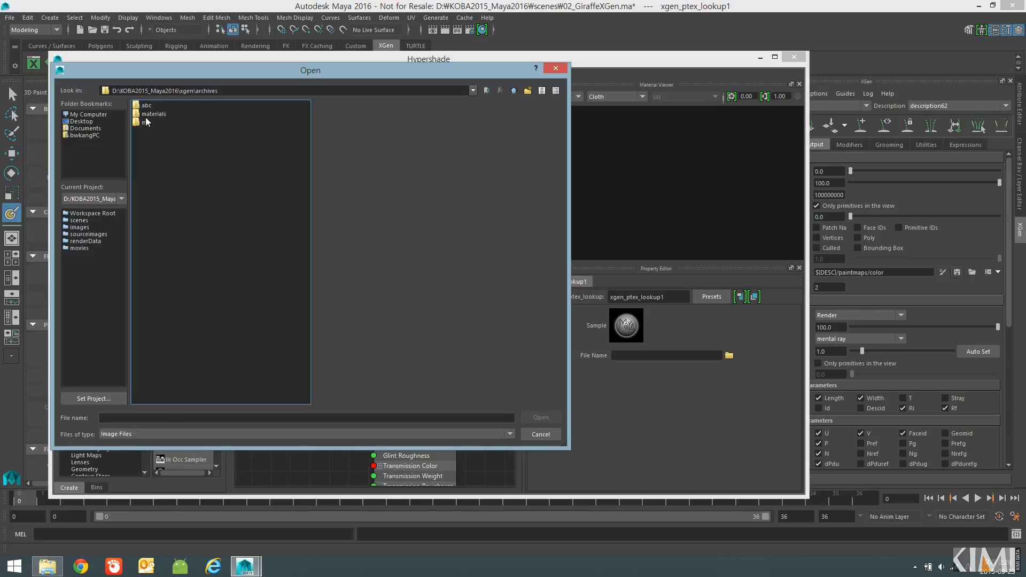
pyautogui.doubleClick(146, 116)
pyautogui.click(514, 91)
pyautogui.click(515, 91)
pyautogui.doubleClick(150, 132)
pyautogui.doubleClick(155, 105)
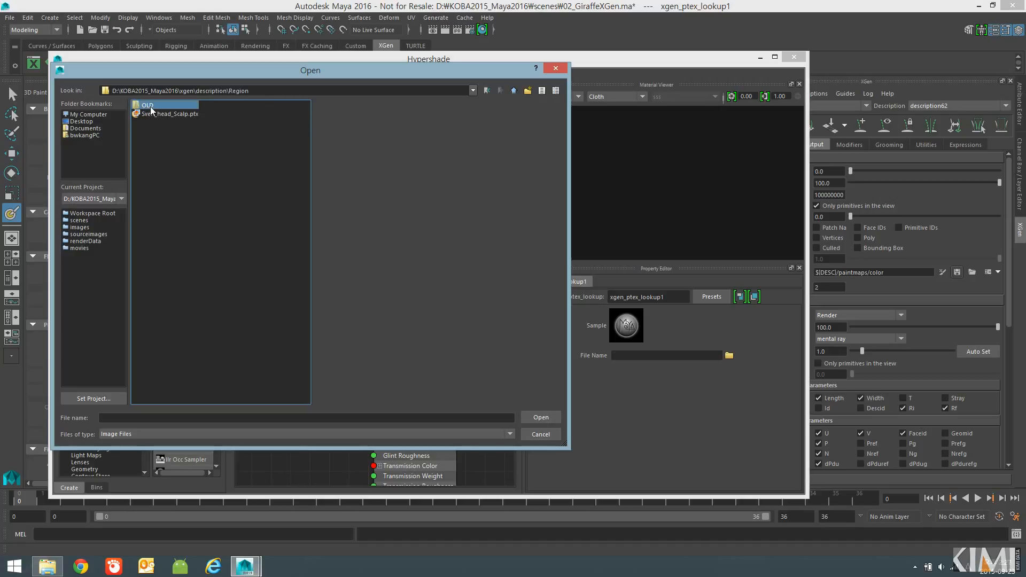
pyautogui.click(515, 90)
pyautogui.click(515, 91)
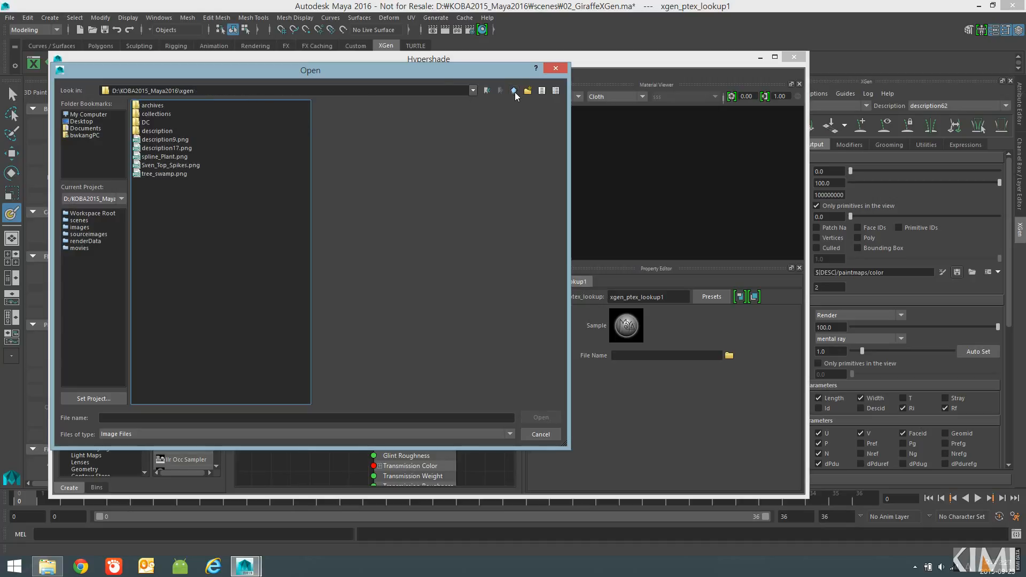
# - Check the xgen\description\Region\OLD folder for the color map and return to the project's root folder
pyautogui.click(515, 91)
pyautogui.doubleClick(148, 156)
pyautogui.doubleClick(157, 131)
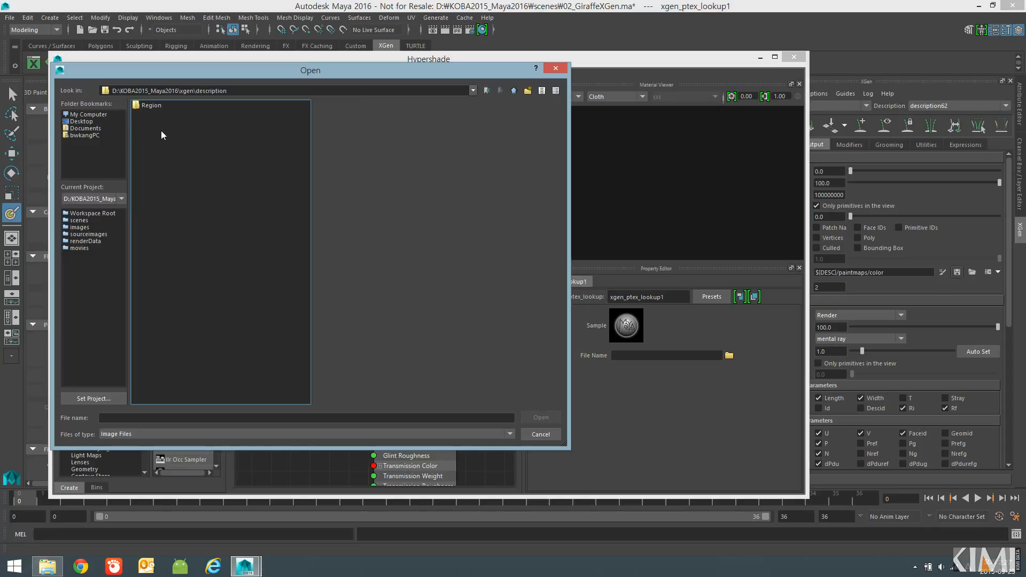
pyautogui.click(145, 106)
pyautogui.doubleClick(144, 107)
pyautogui.doubleClick(146, 105)
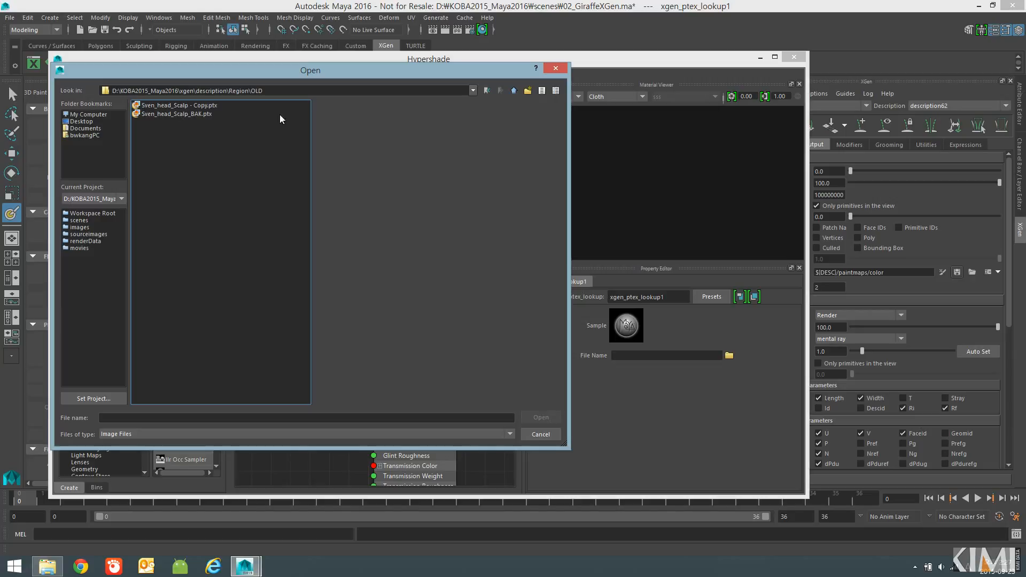
pyautogui.click(211, 114)
pyautogui.click(514, 90)
pyautogui.click(513, 91)
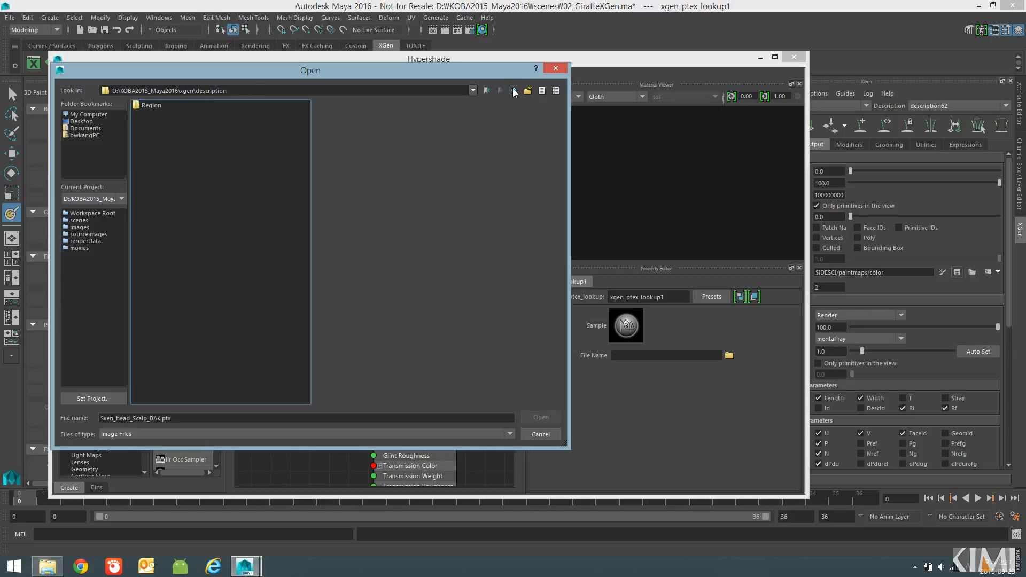
pyautogui.click(514, 91)
pyautogui.click(513, 91)
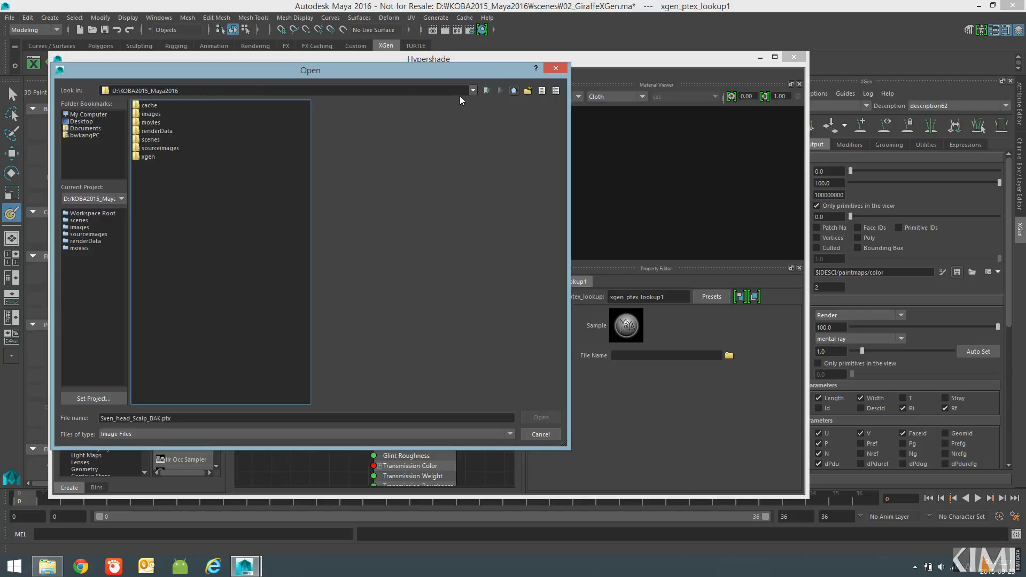
# - Check the project's cache folder for the color map and return to the KOBA2015_Maya2016 root folder
pyautogui.doubleClick(149, 106)
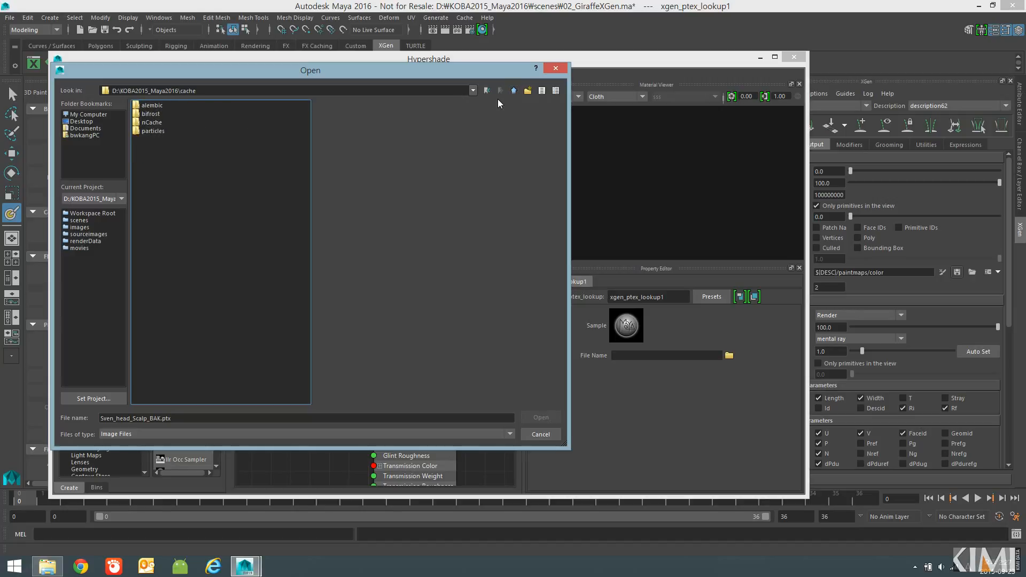
pyautogui.click(514, 92)
pyautogui.click(515, 91)
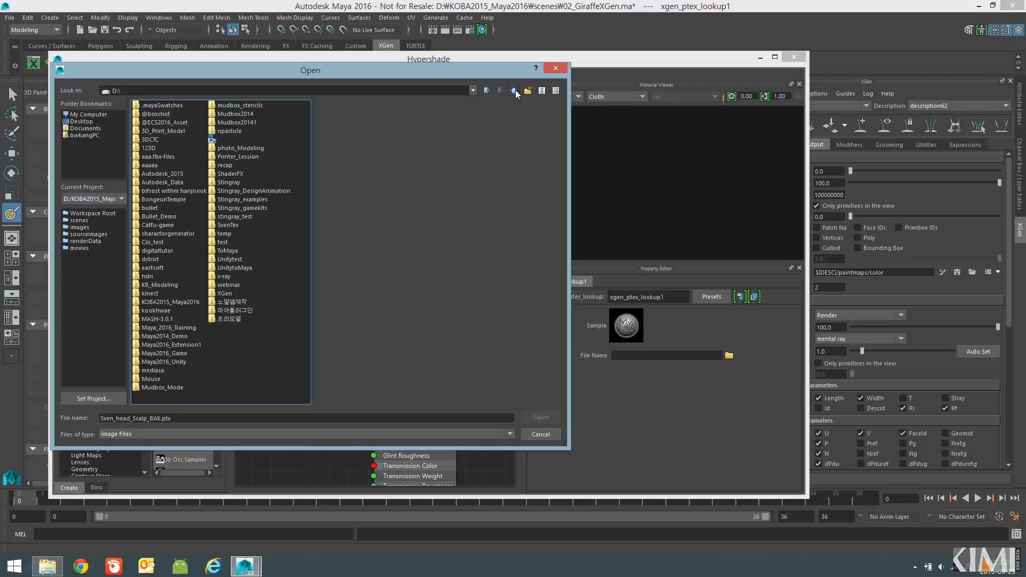
pyautogui.doubleClick(172, 302)
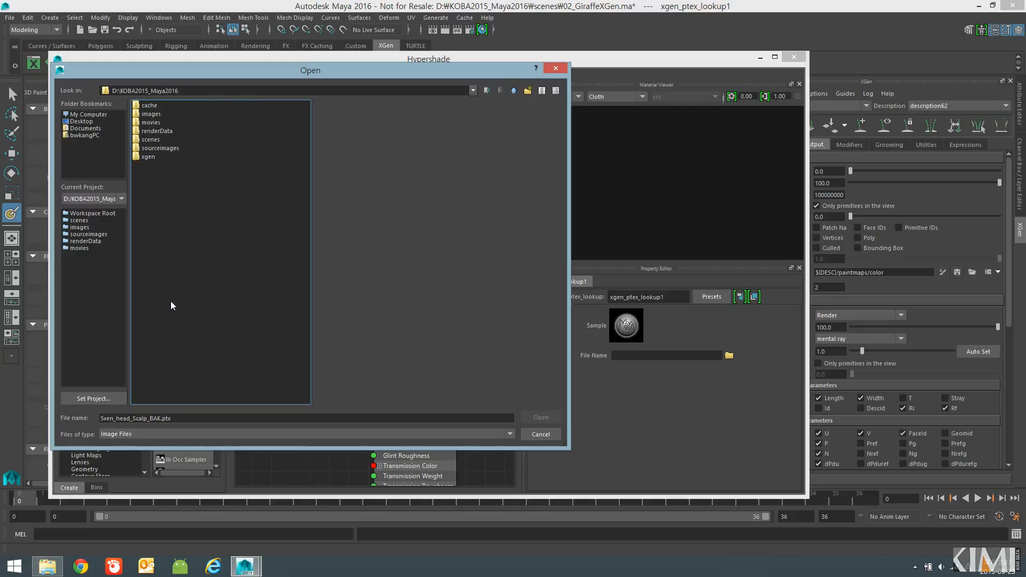
# - Load giraffeBody.ptx from xgen\collections\giraffe_face\description30\paintmaps\Giraffe_face as the ptex lookup node's file
pyautogui.doubleClick(147, 157)
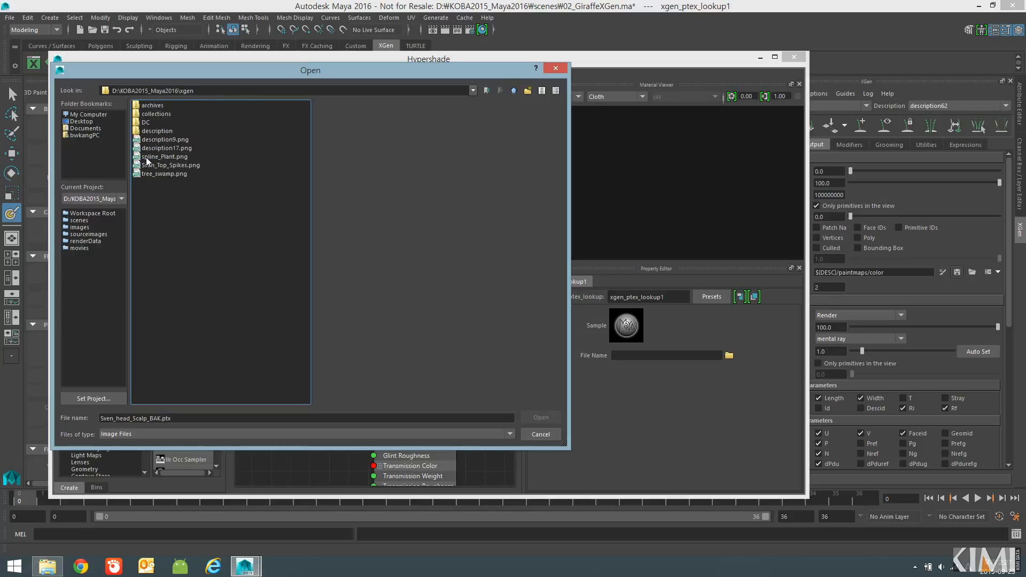
pyautogui.doubleClick(163, 114)
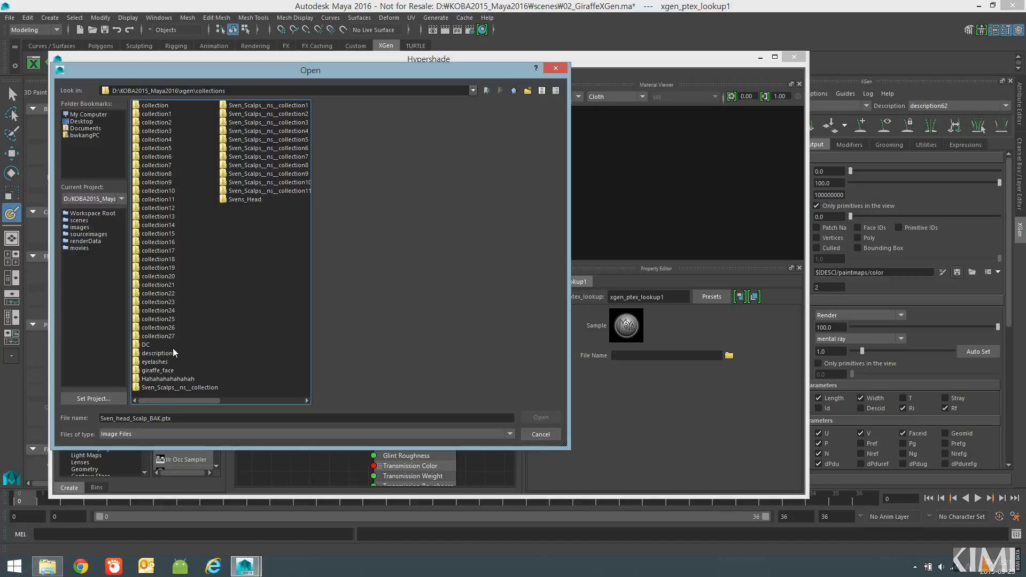
pyautogui.doubleClick(161, 370)
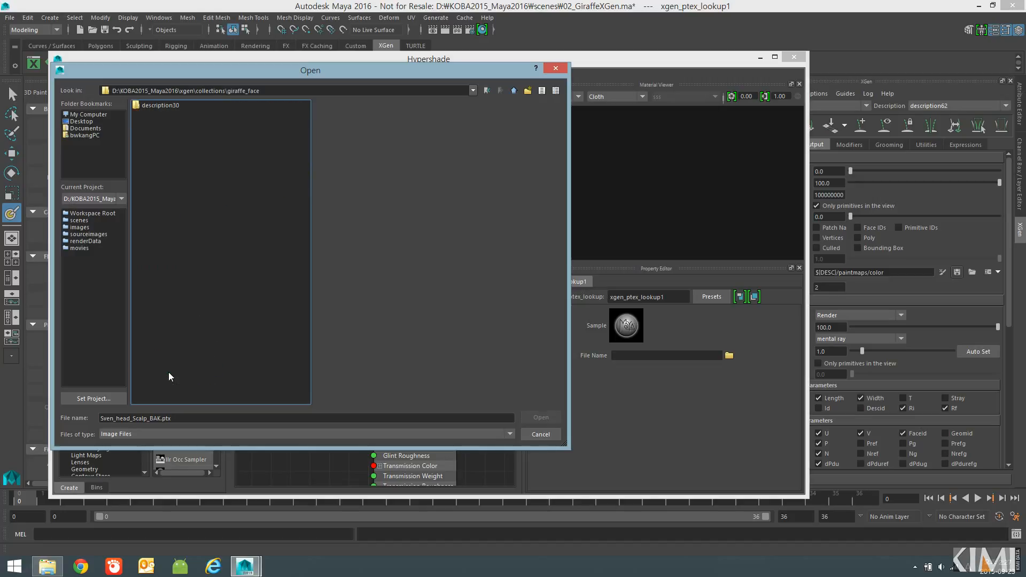
pyautogui.doubleClick(159, 106)
pyautogui.doubleClick(154, 114)
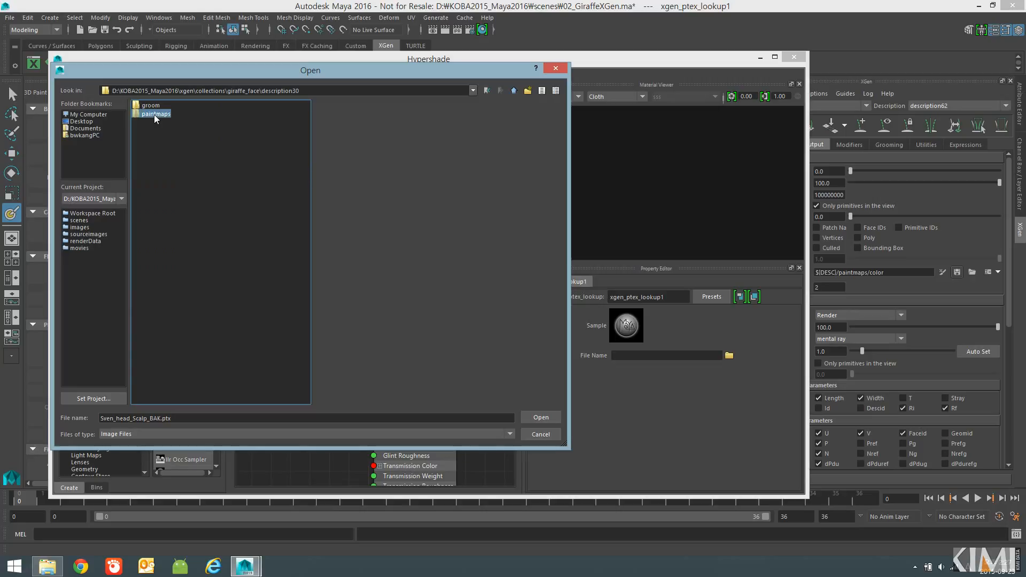
pyautogui.doubleClick(160, 106)
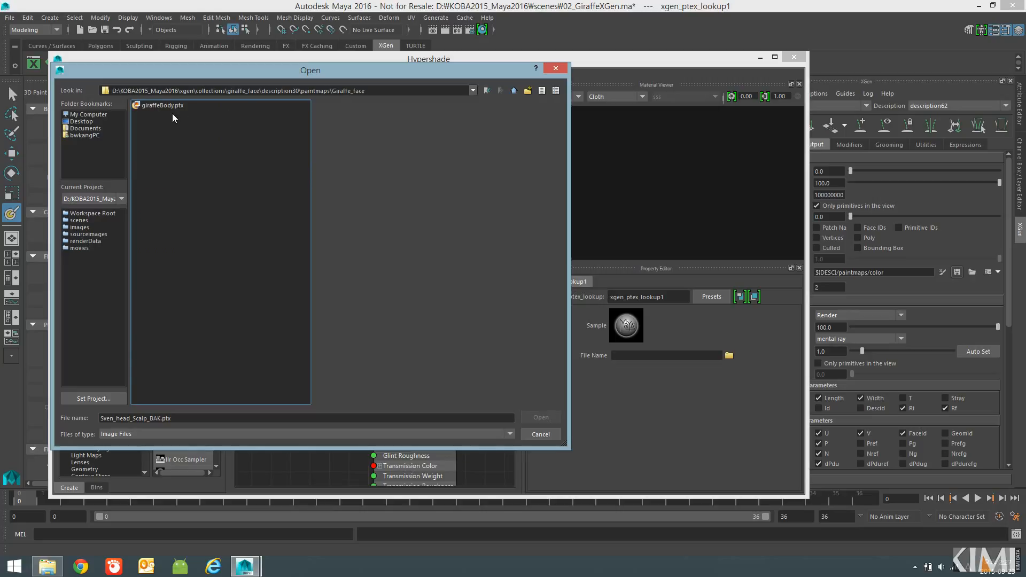
pyautogui.click(167, 106)
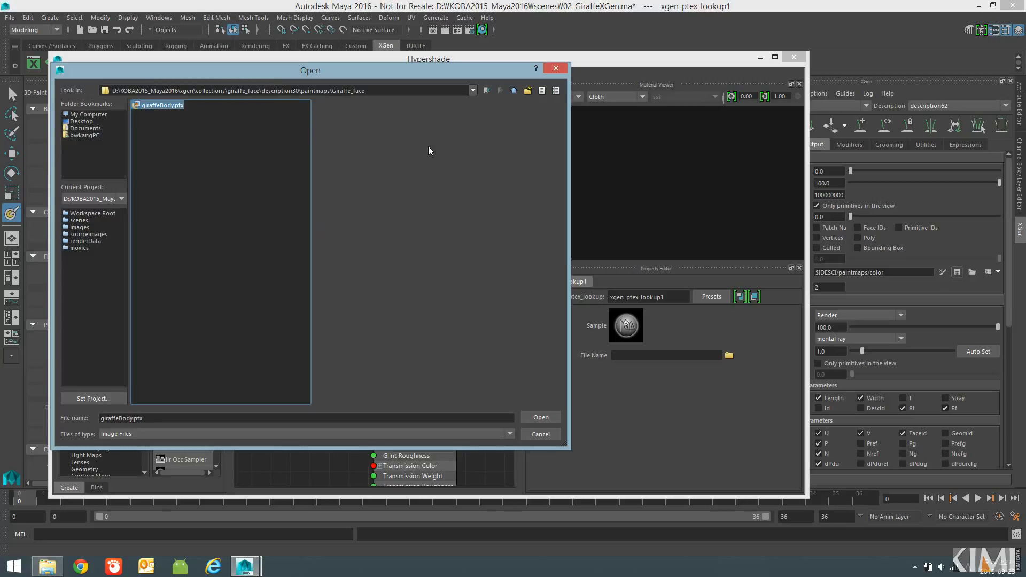
pyautogui.doubleClick(150, 106)
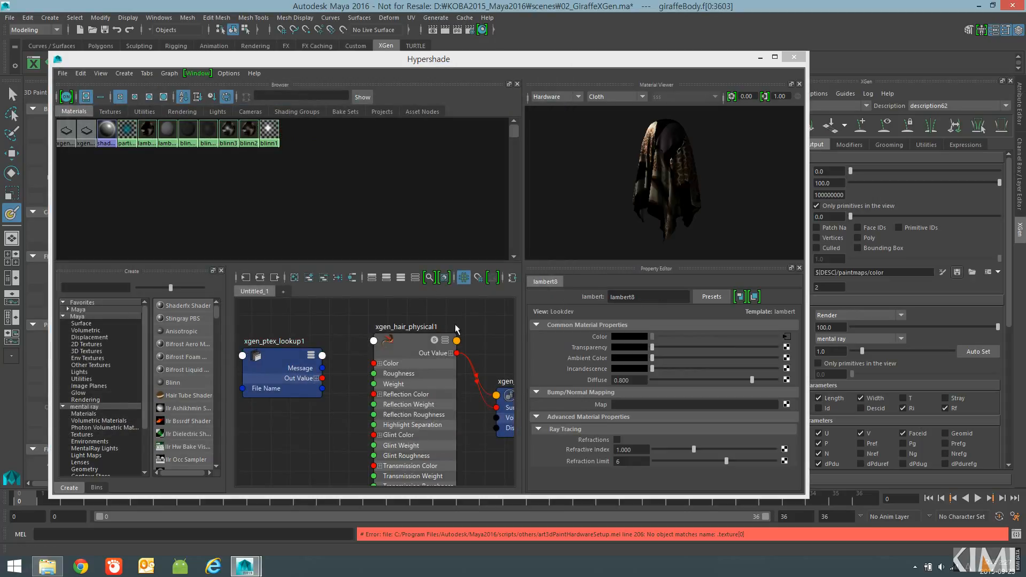
# - Connect xgen_ptex_lookup1's Out Value to the Color of xgen_hair_physical1 and close the Hypershade
pyautogui.moveTo(322, 378); pyautogui.dragTo(375, 363)
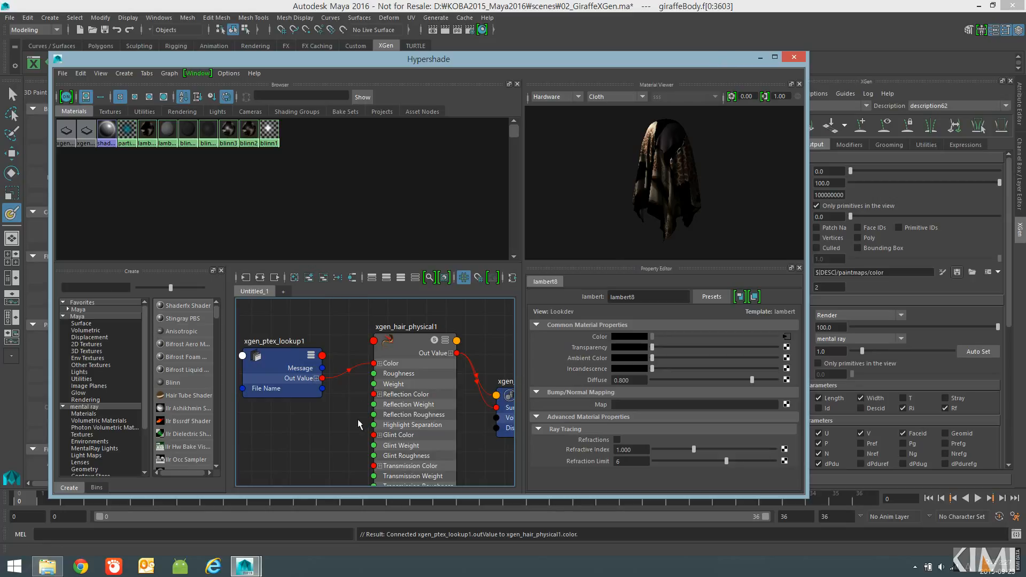
pyautogui.click(795, 57)
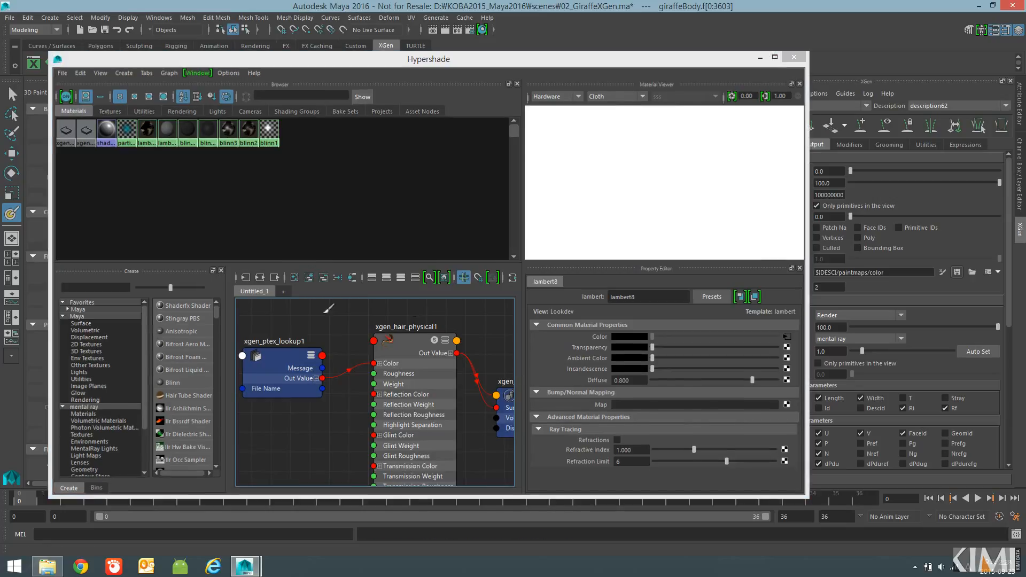
pyautogui.scroll(-5, 549, 412)
pyautogui.scroll(6, 380, 353)
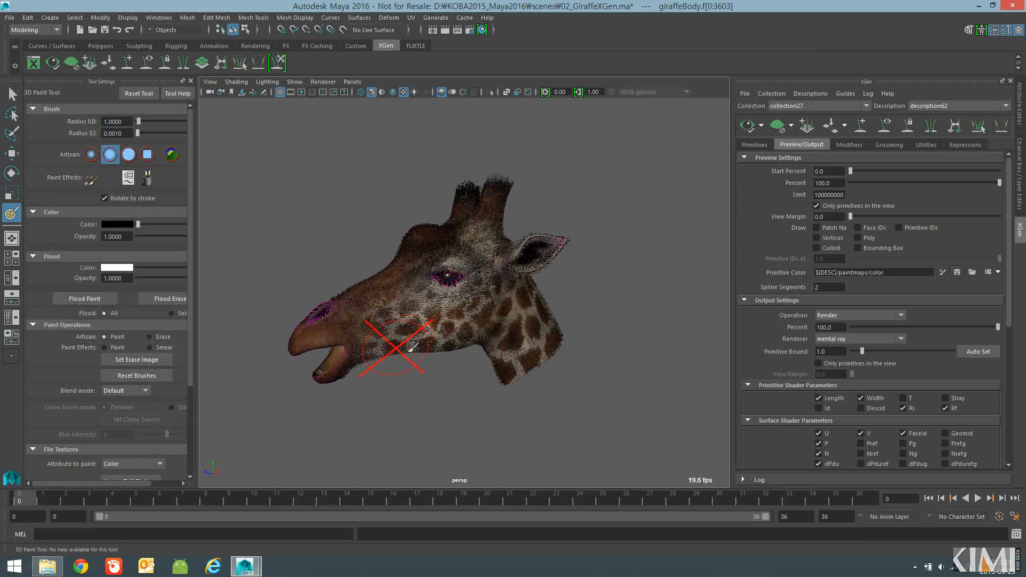